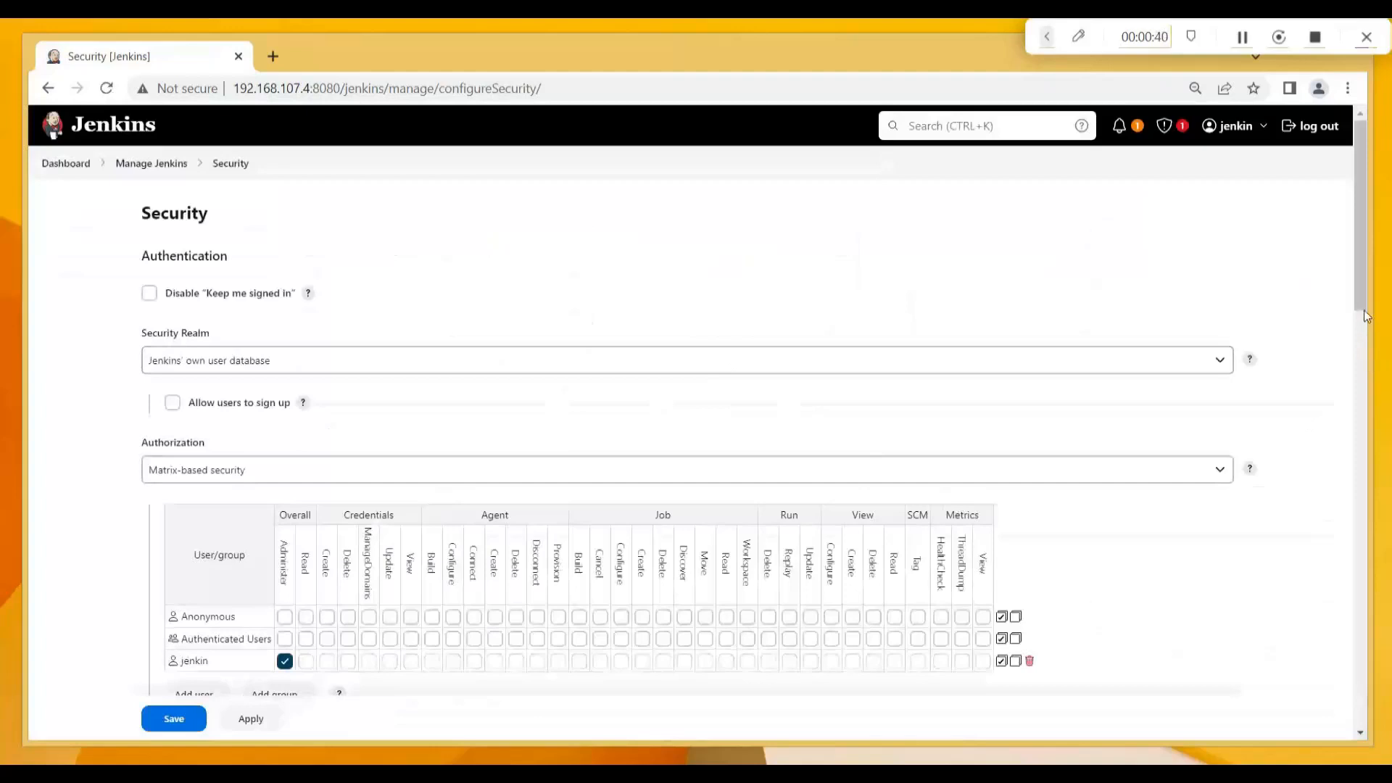
Choose Project-based Matrix Authorization Strategy in the Authorization dropdown and save.
scroll(1364, 332, "down", 2)
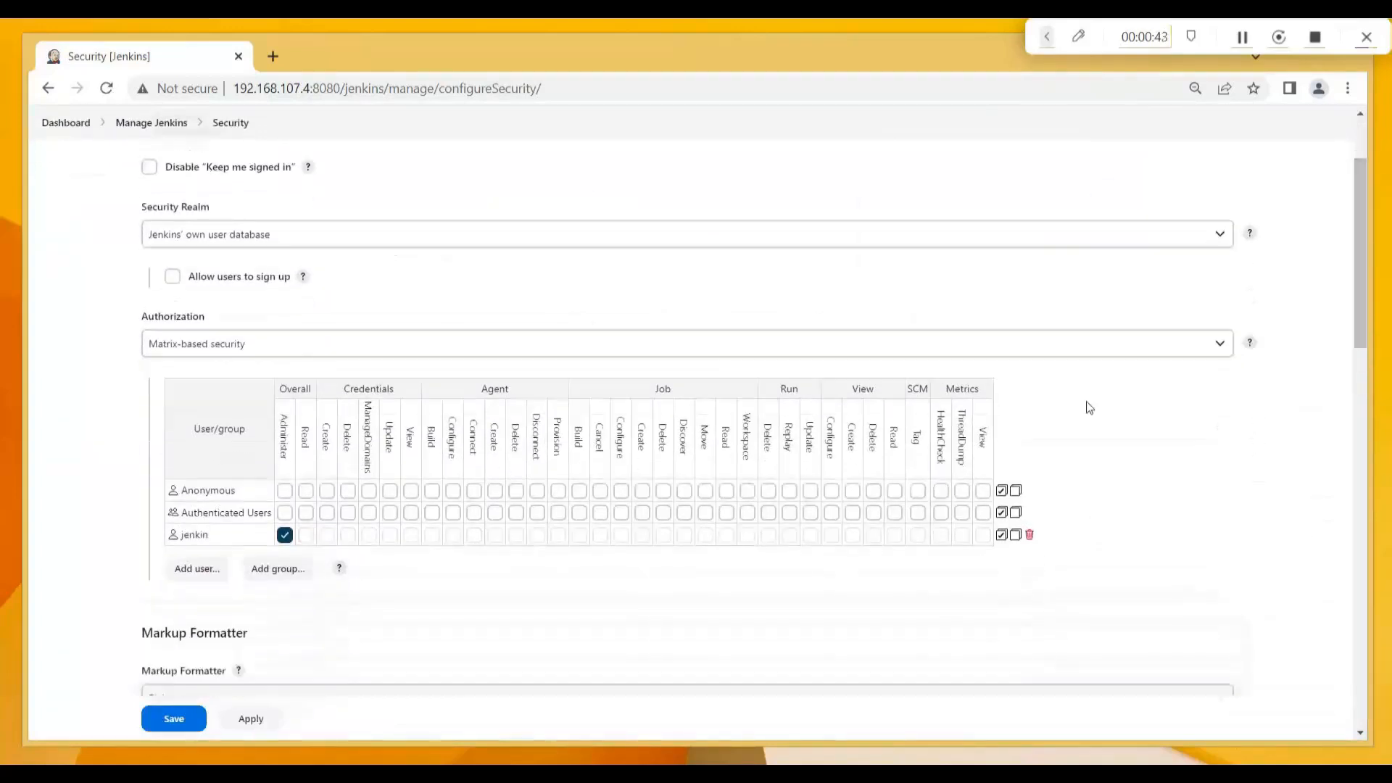
left_click(1107, 340)
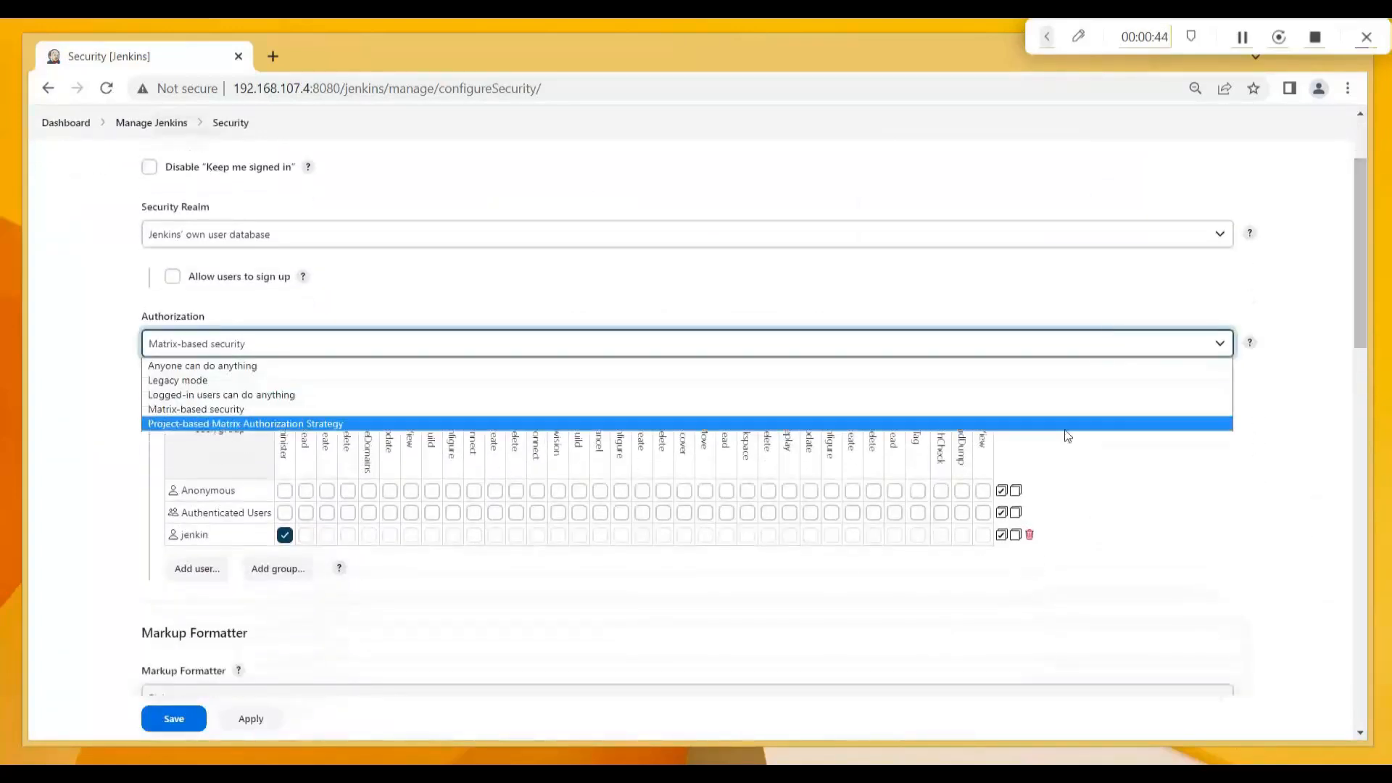
left_click(1066, 427)
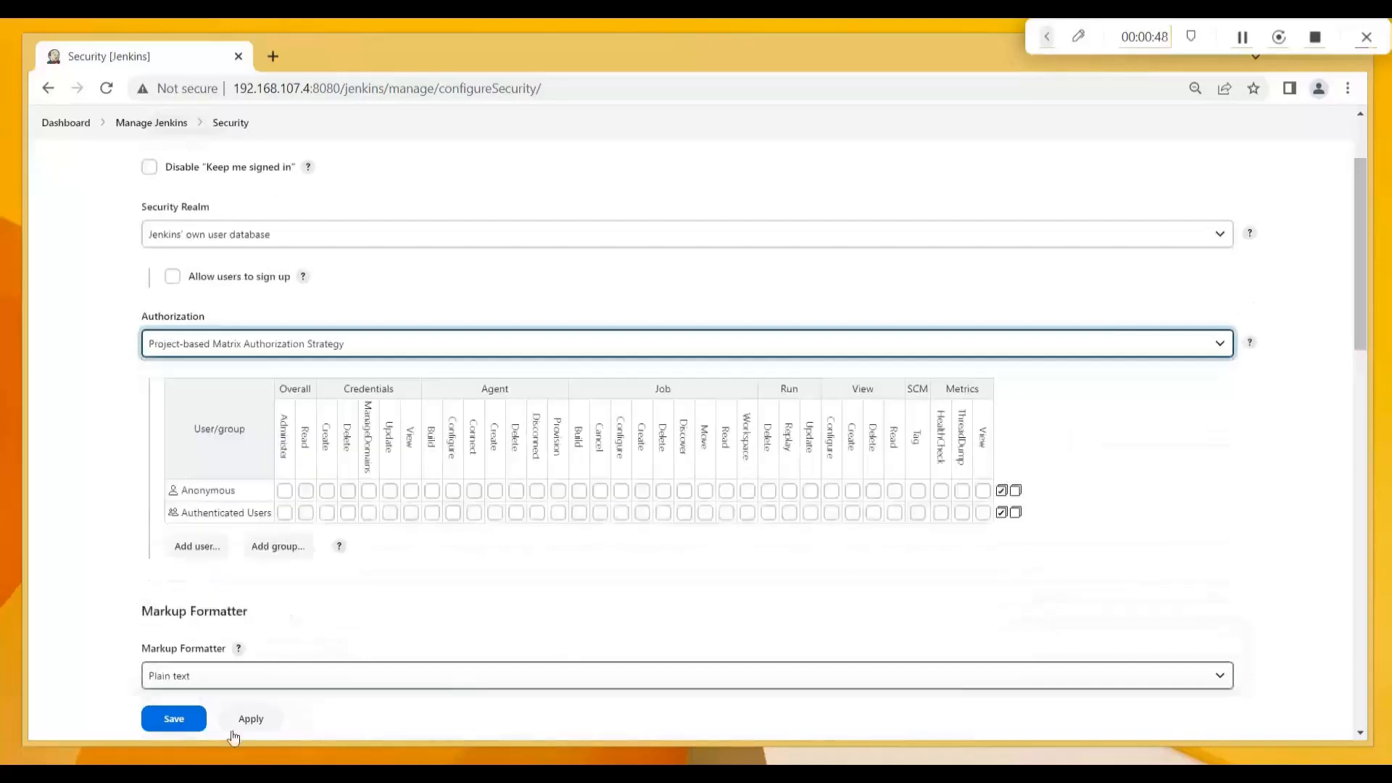
left_click(190, 721)
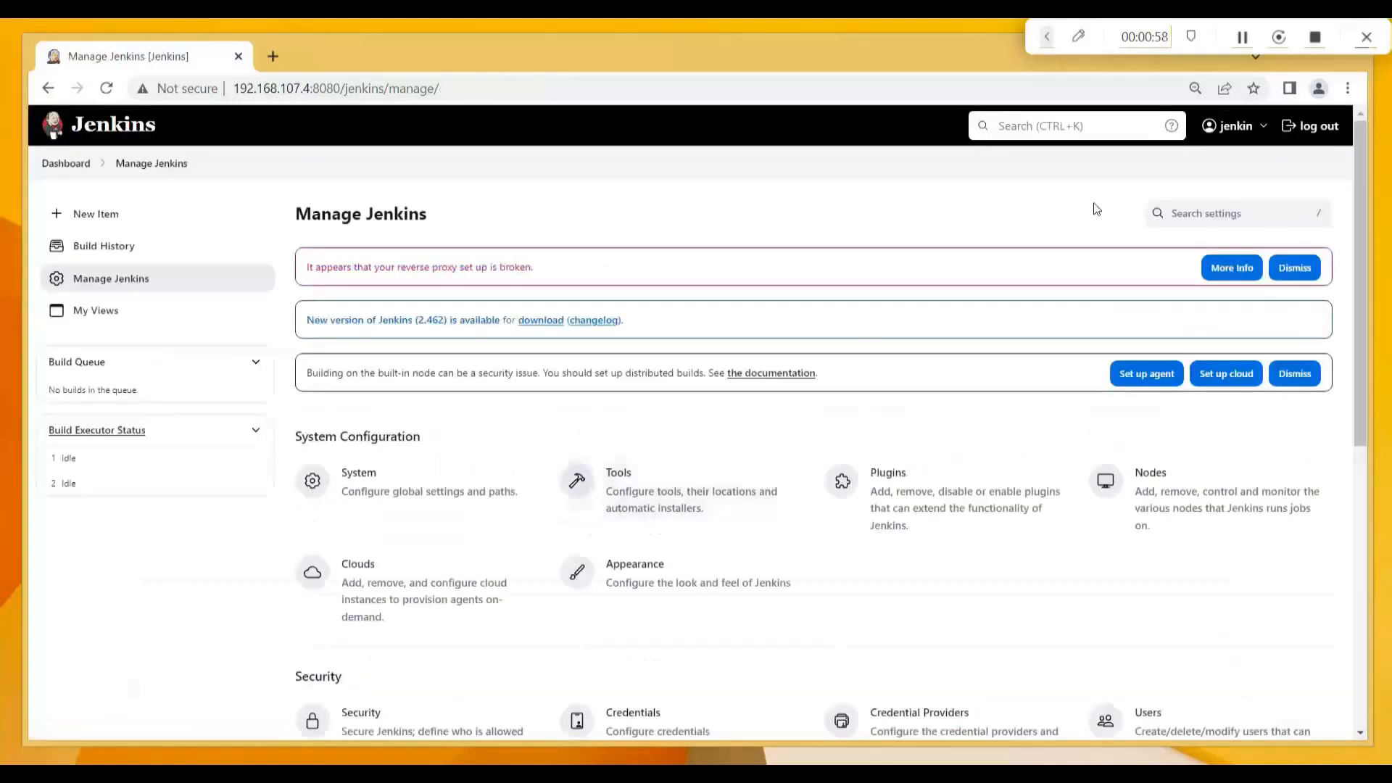
Sign out and log in as devuser1 to see Access Denied, then sign out again.
left_click(1308, 132)
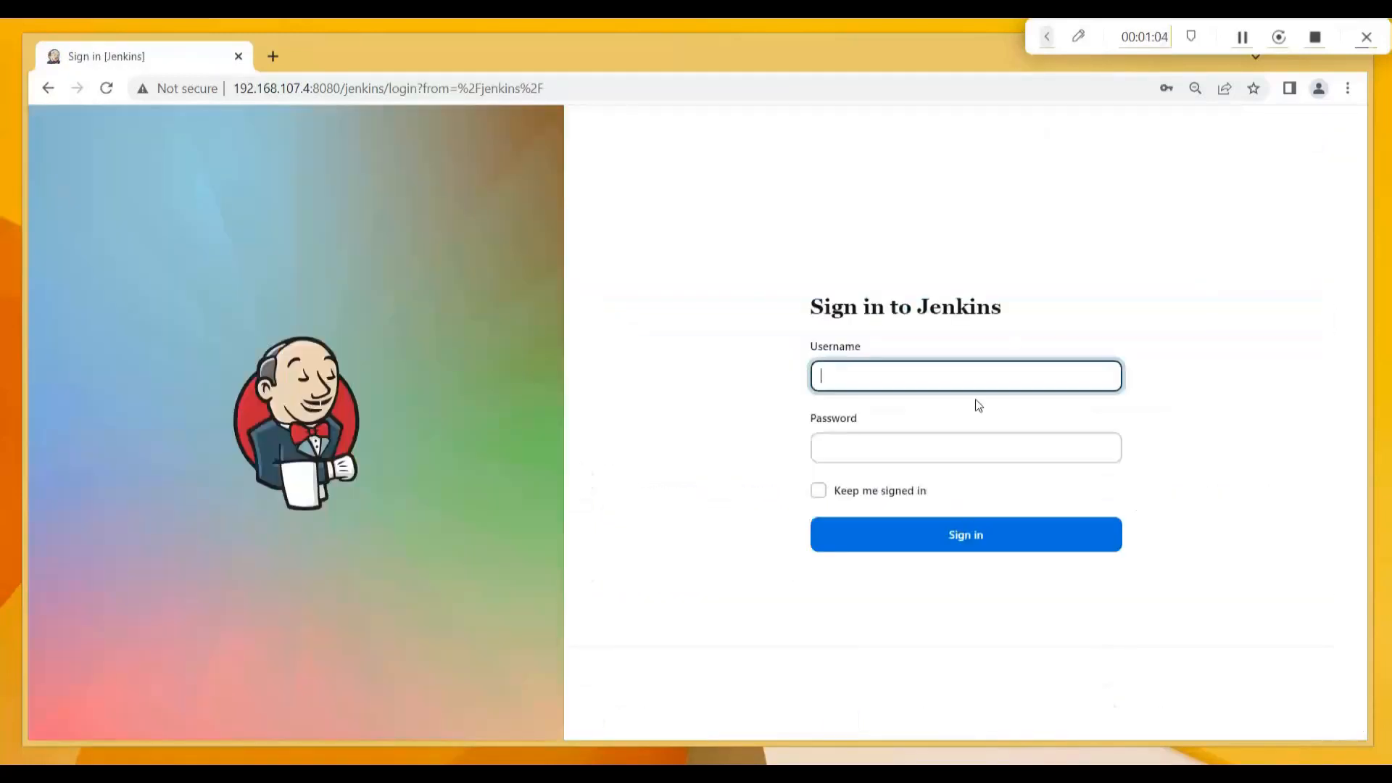
type("devu")
type("d")
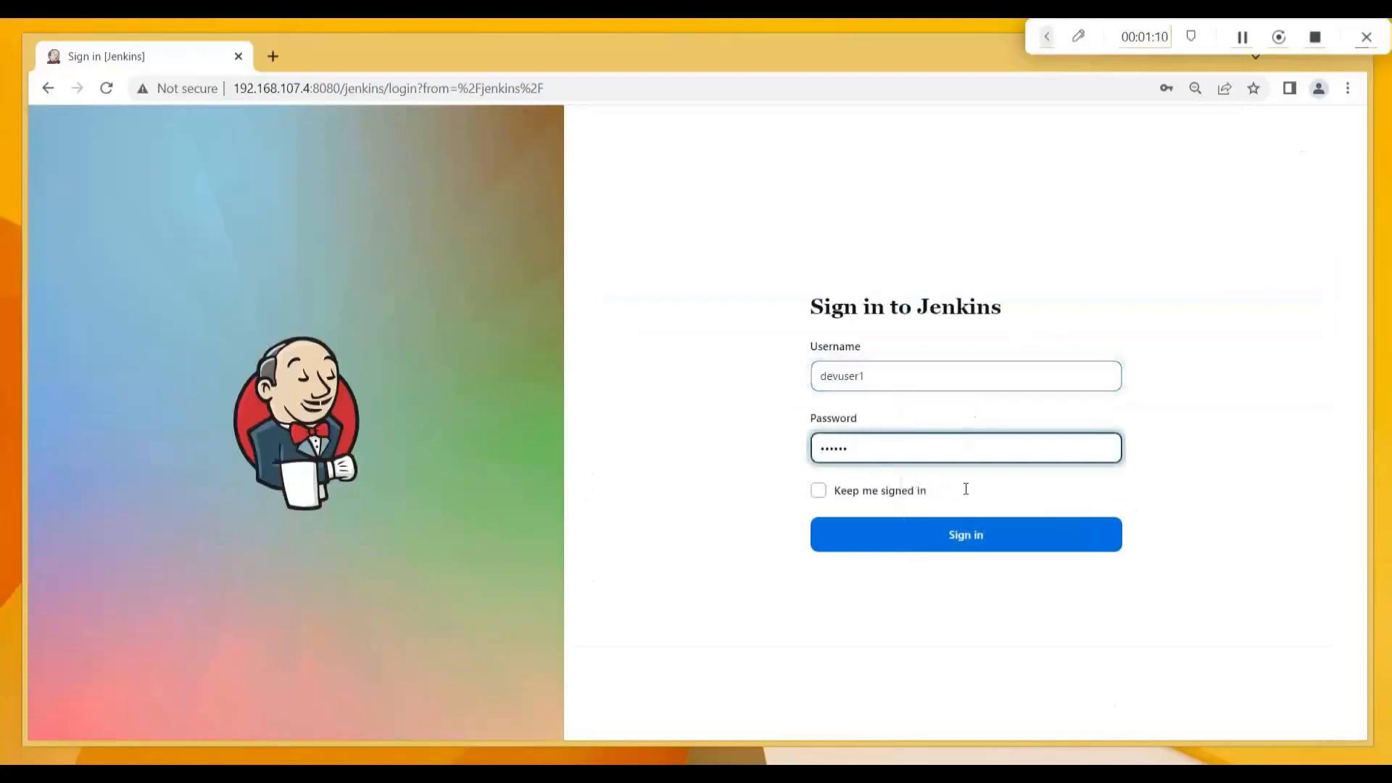
left_click(959, 537)
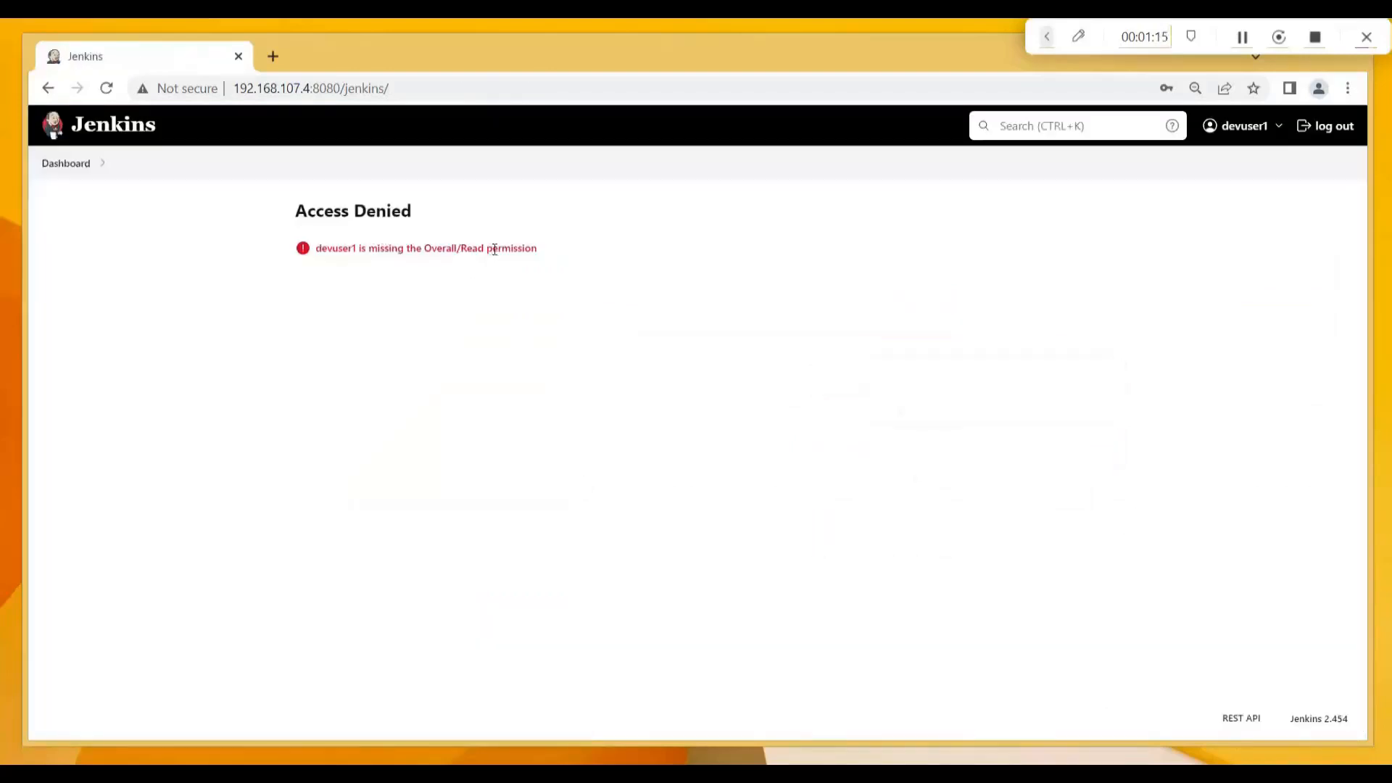
left_click(1318, 129)
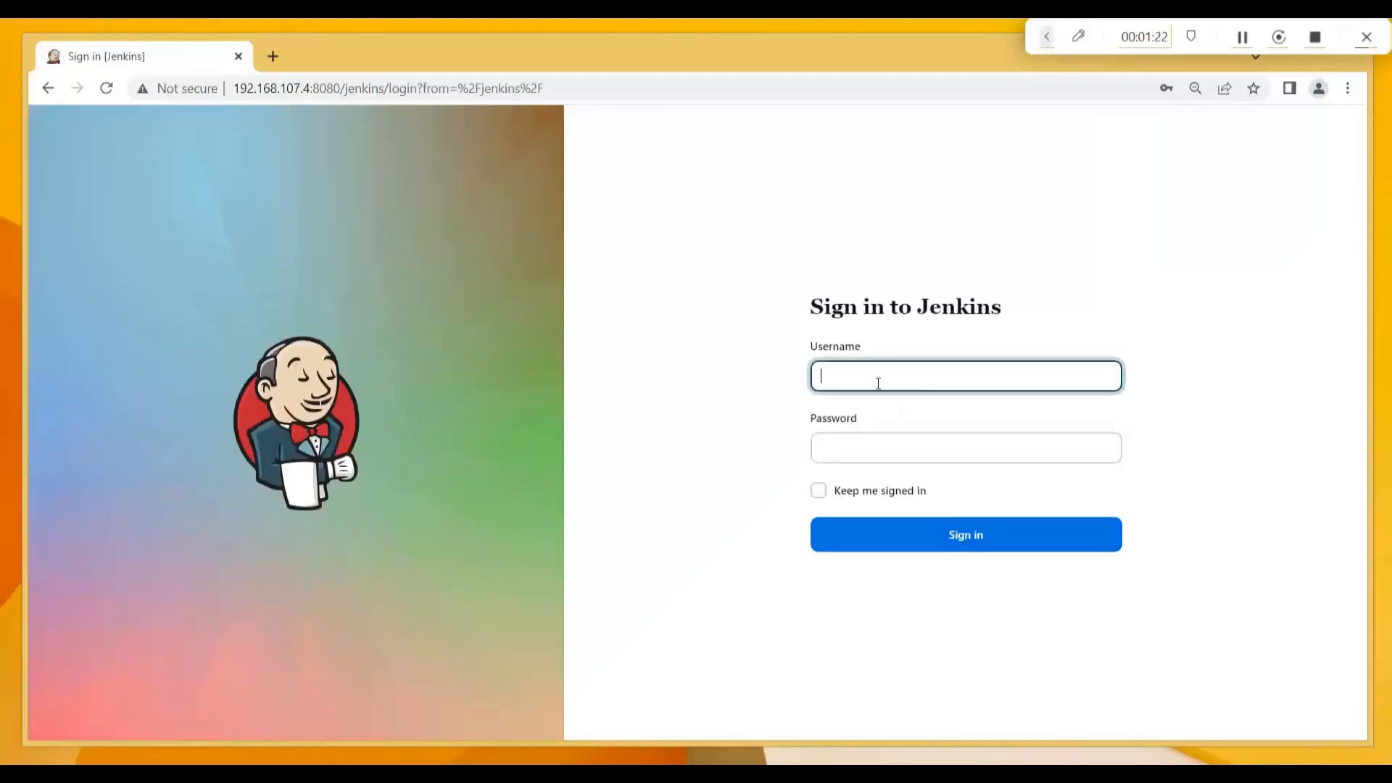
Sign back in as the administrator, dismiss the password warning, and go to Manage Jenkins.
left_click(868, 382)
type("devu")
key("BackSpace")
key("BackSpace")
key("BackSpace")
key("BackSpace")
type("jenkin")
key("Tab")
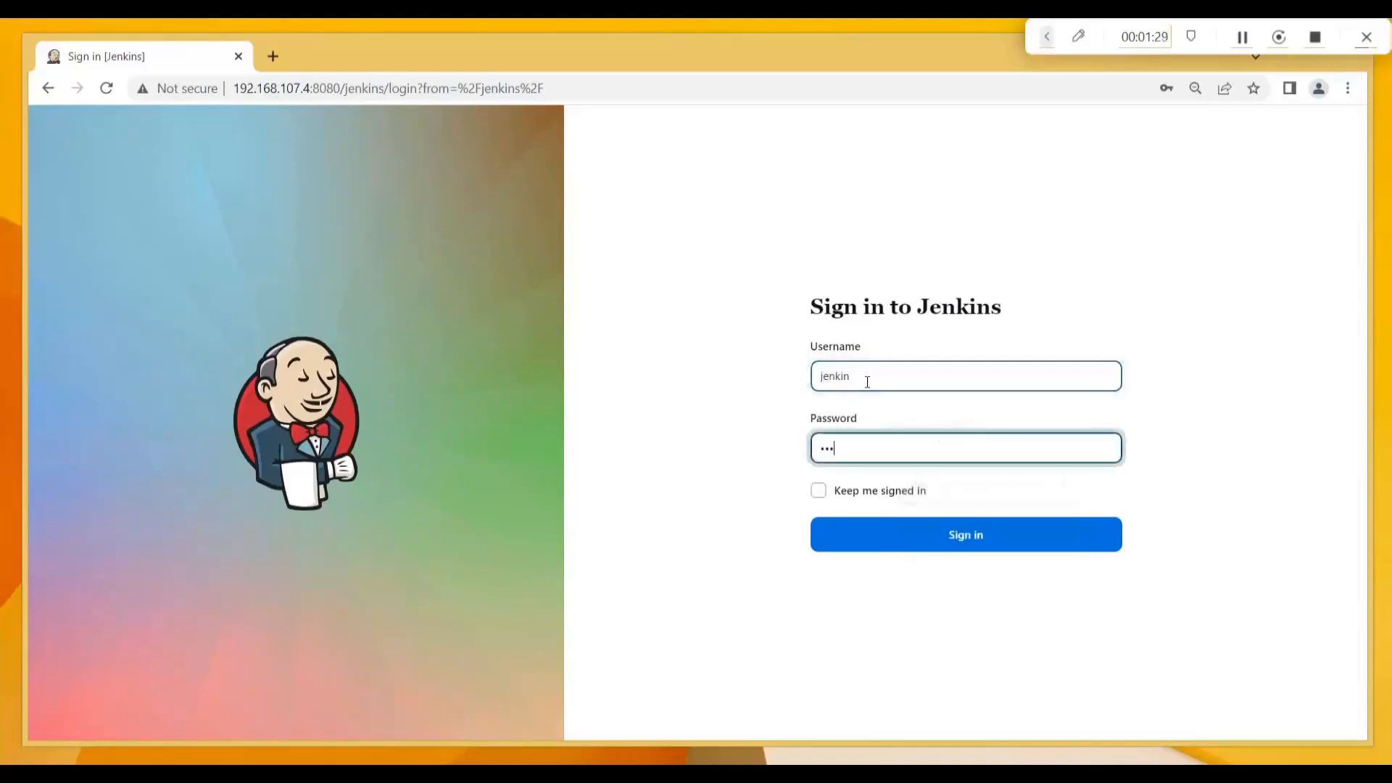
left_click(941, 538)
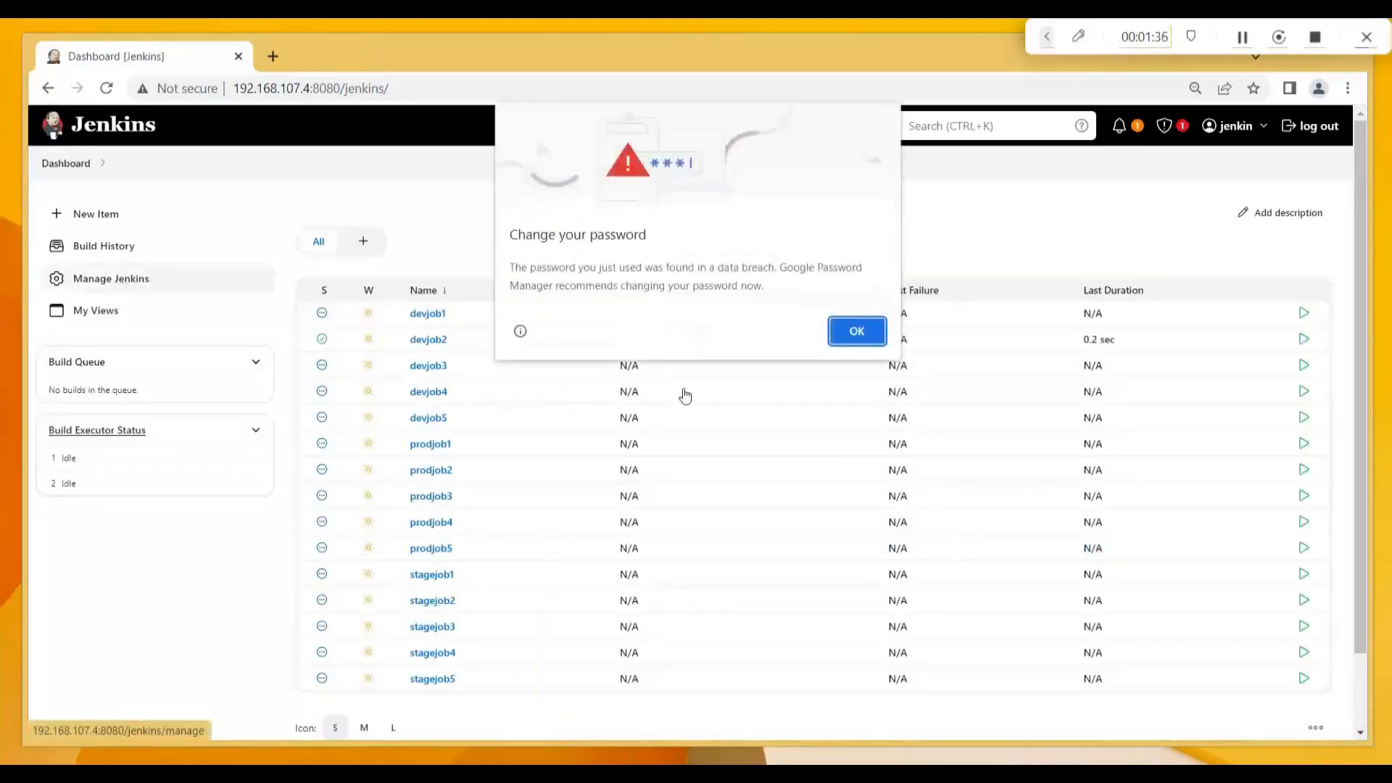
left_click(860, 337)
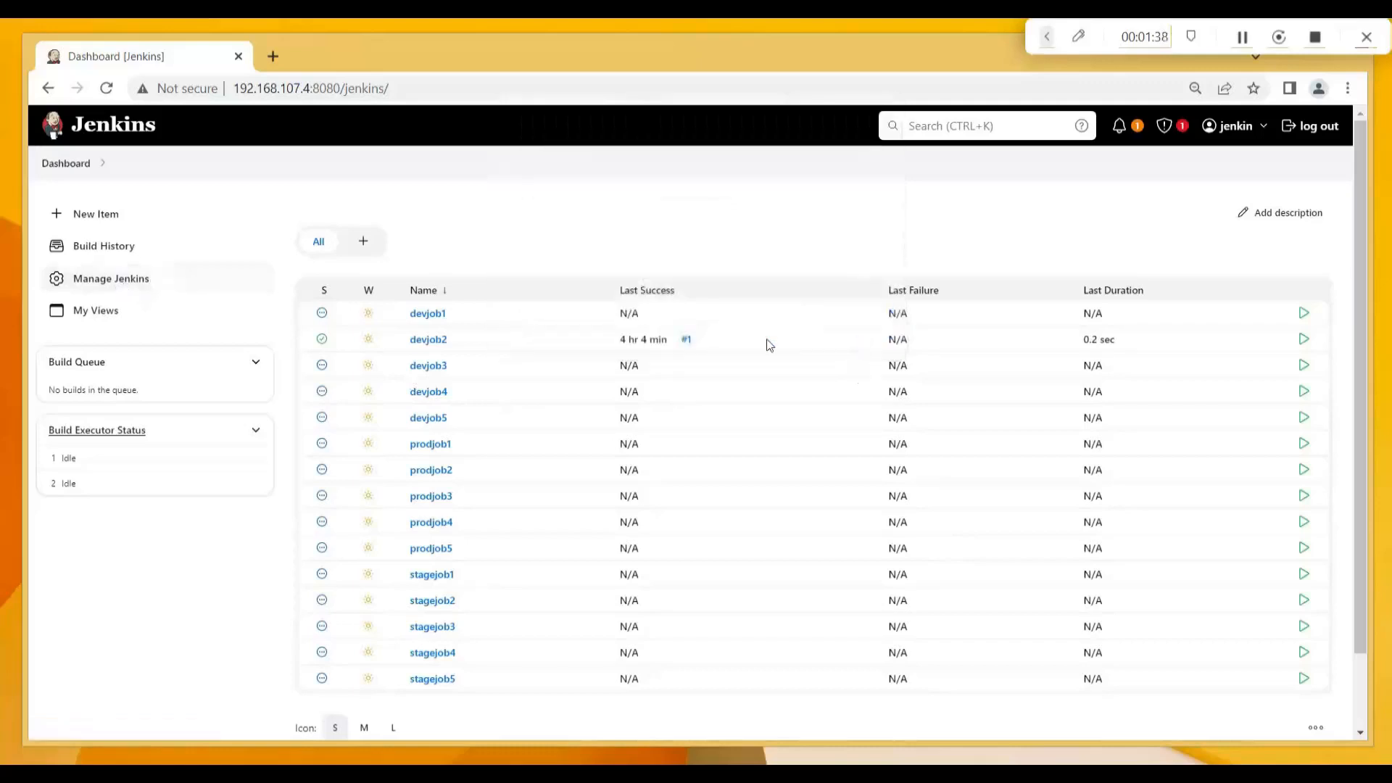
left_click(120, 278)
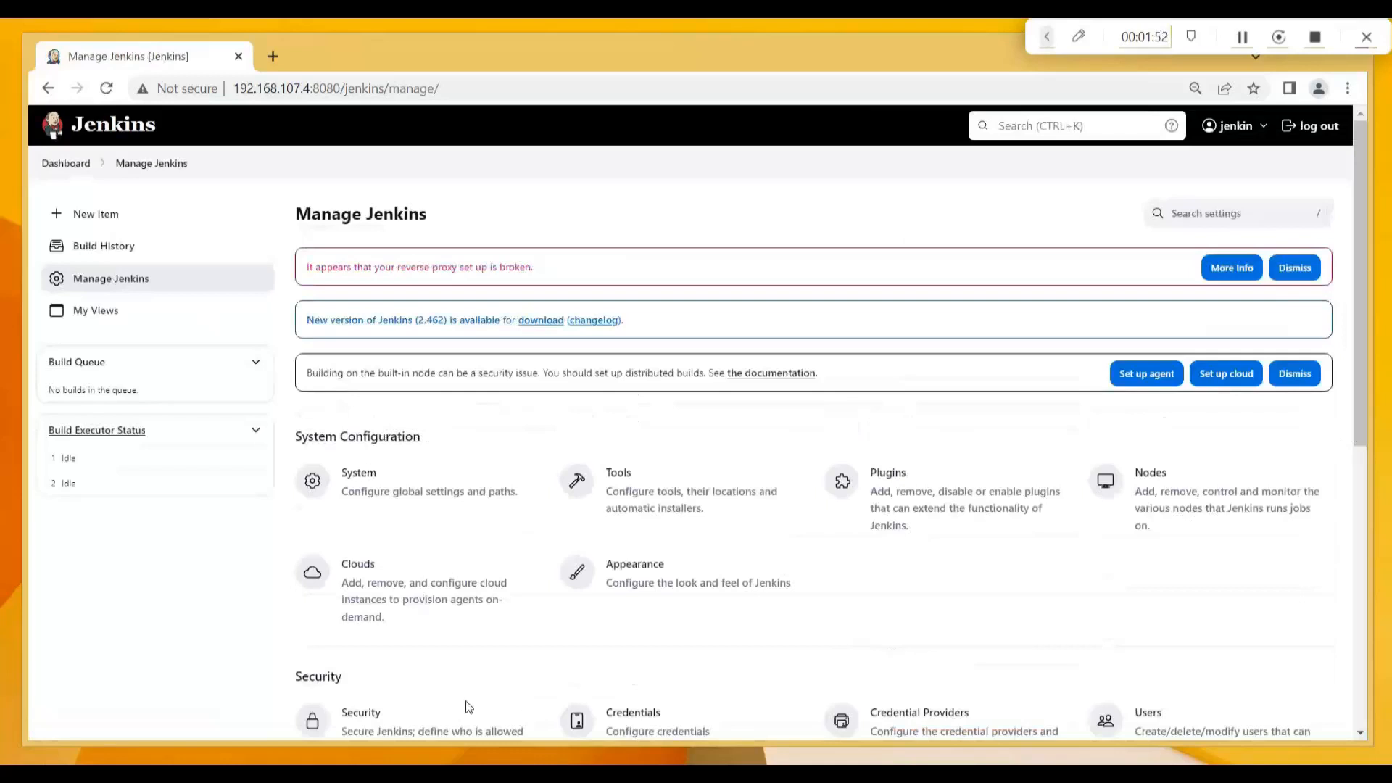
Add devuser1 to the global Security matrix with Overall/Read ticked and save.
left_click(372, 719)
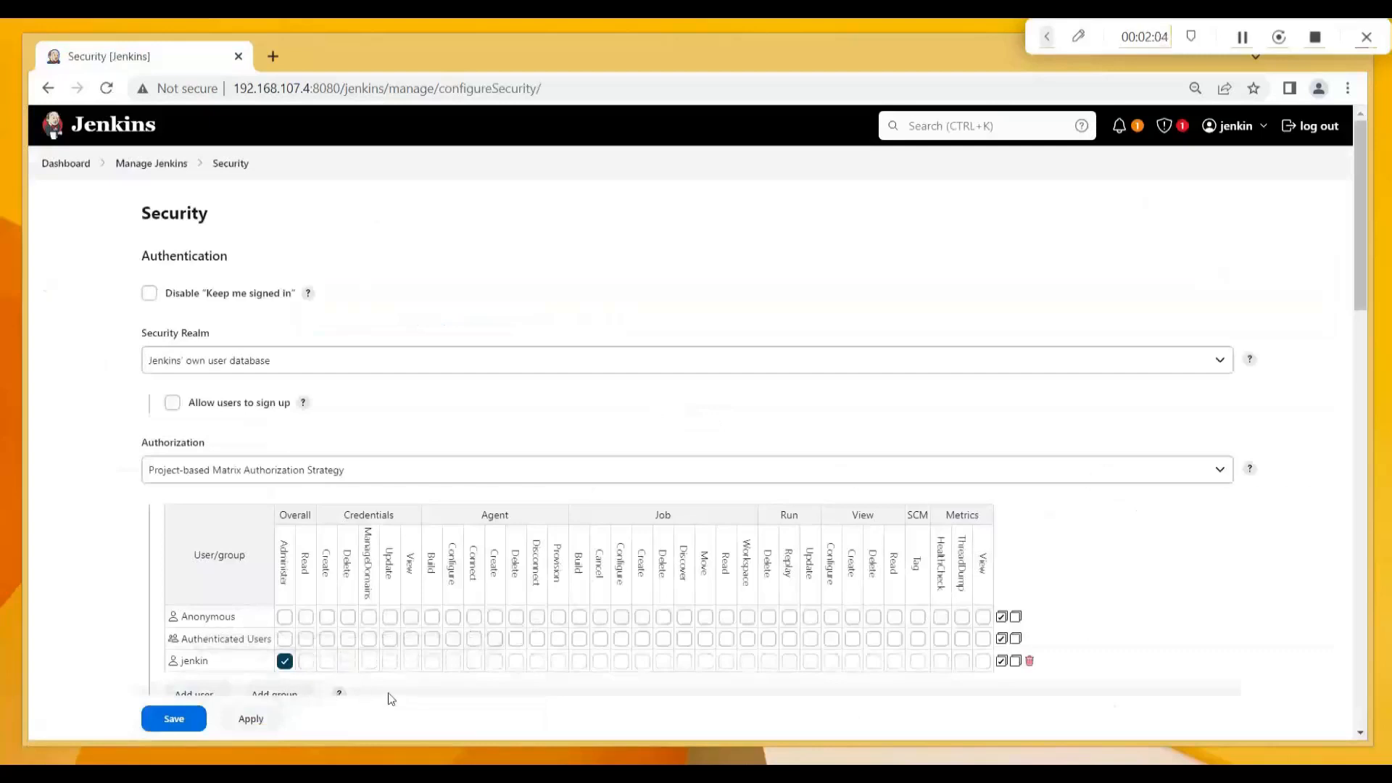
left_click_drag(1364, 299, 1364, 316)
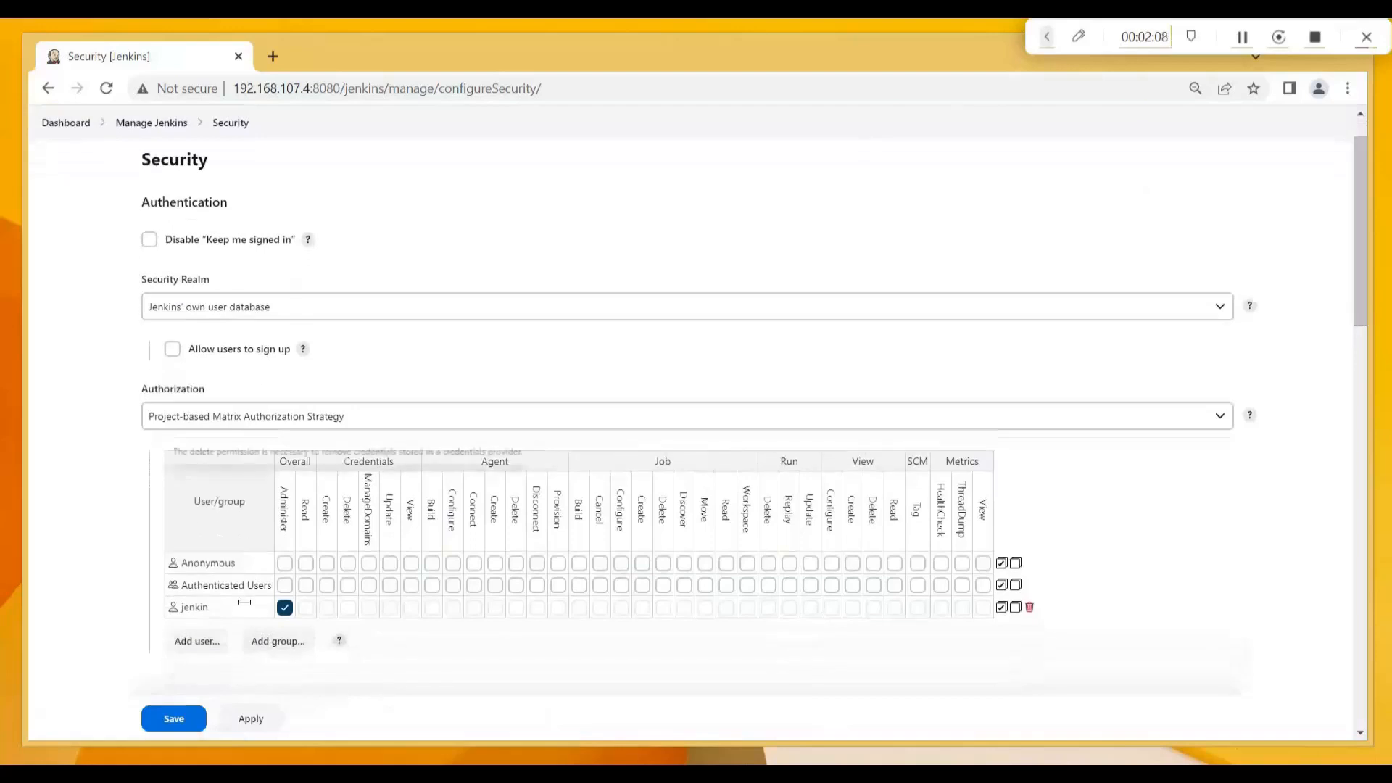
left_click(208, 647)
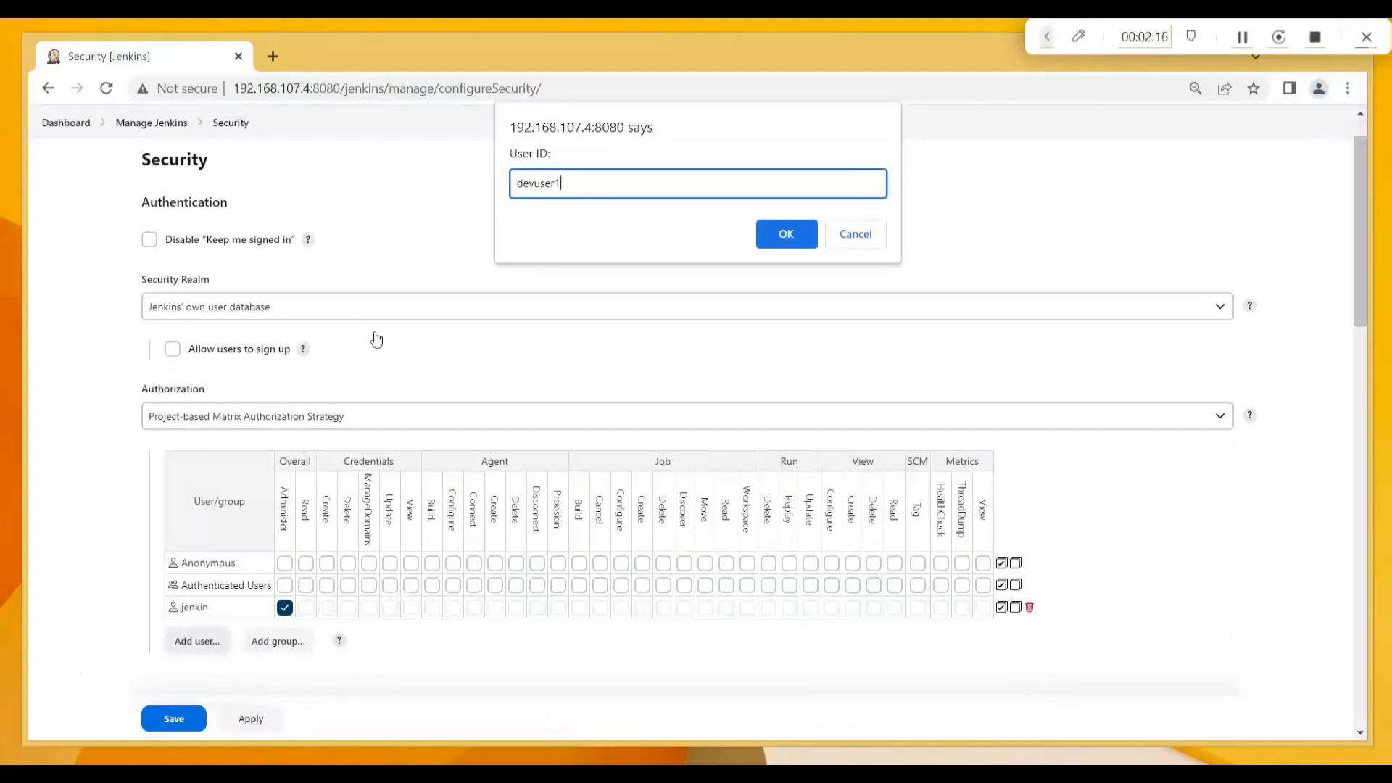
left_click(783, 236)
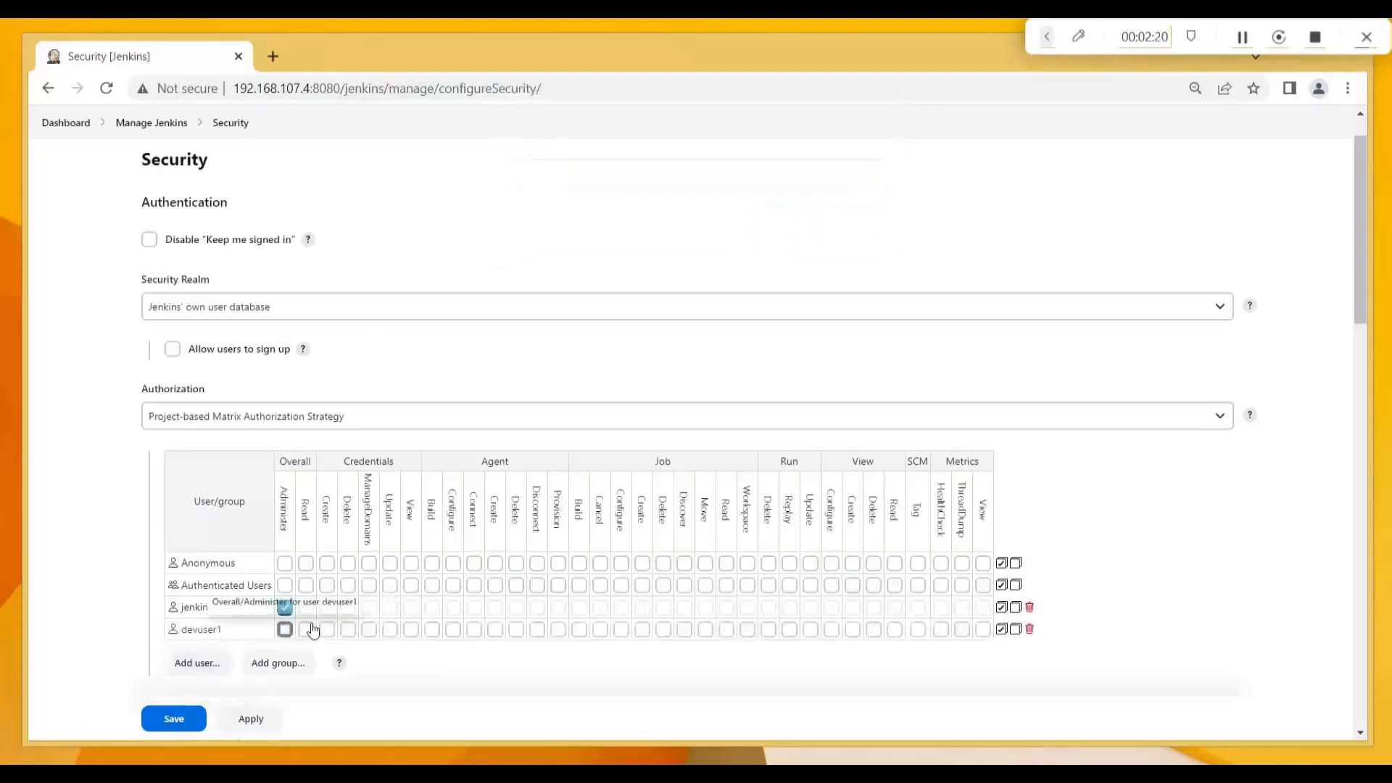
left_click(305, 630)
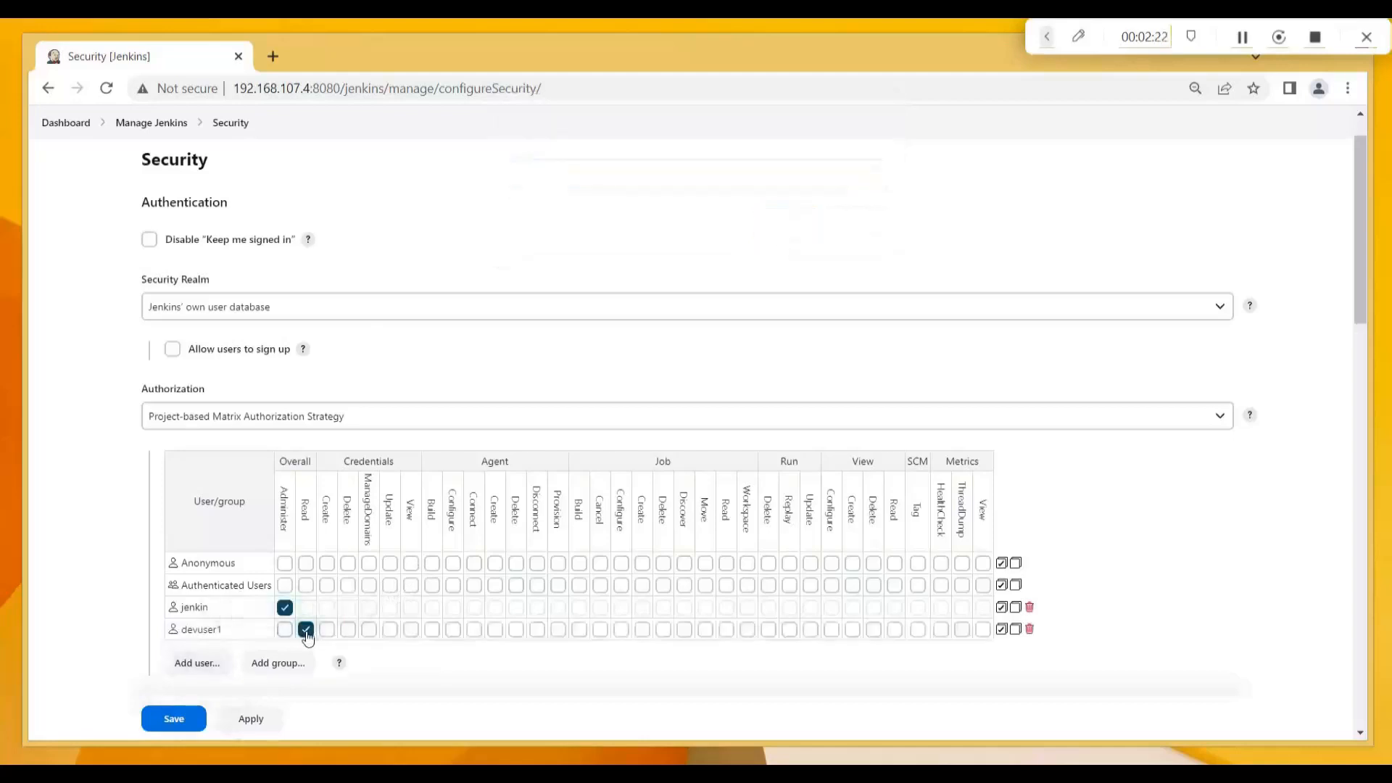
left_click(173, 719)
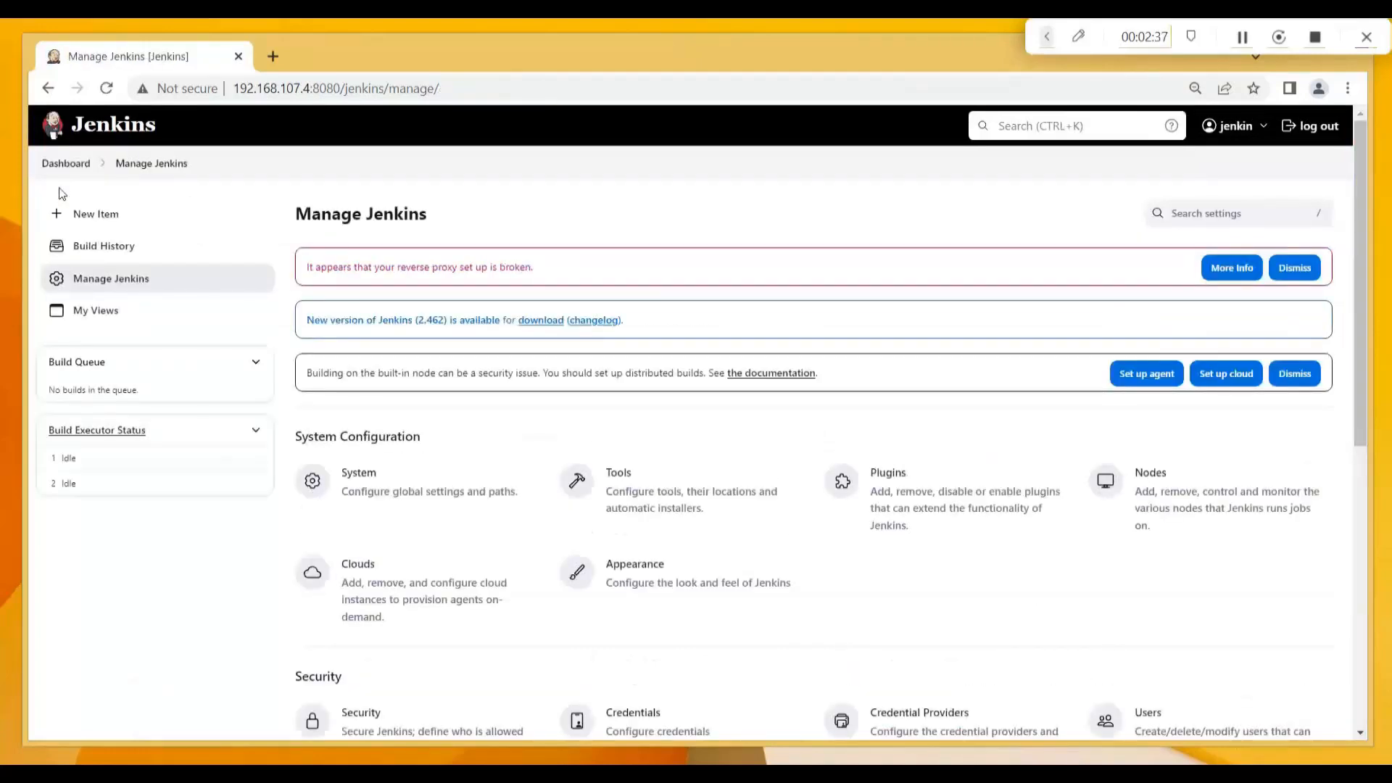
Open devjob1's configuration page from the dashboard.
left_click(62, 165)
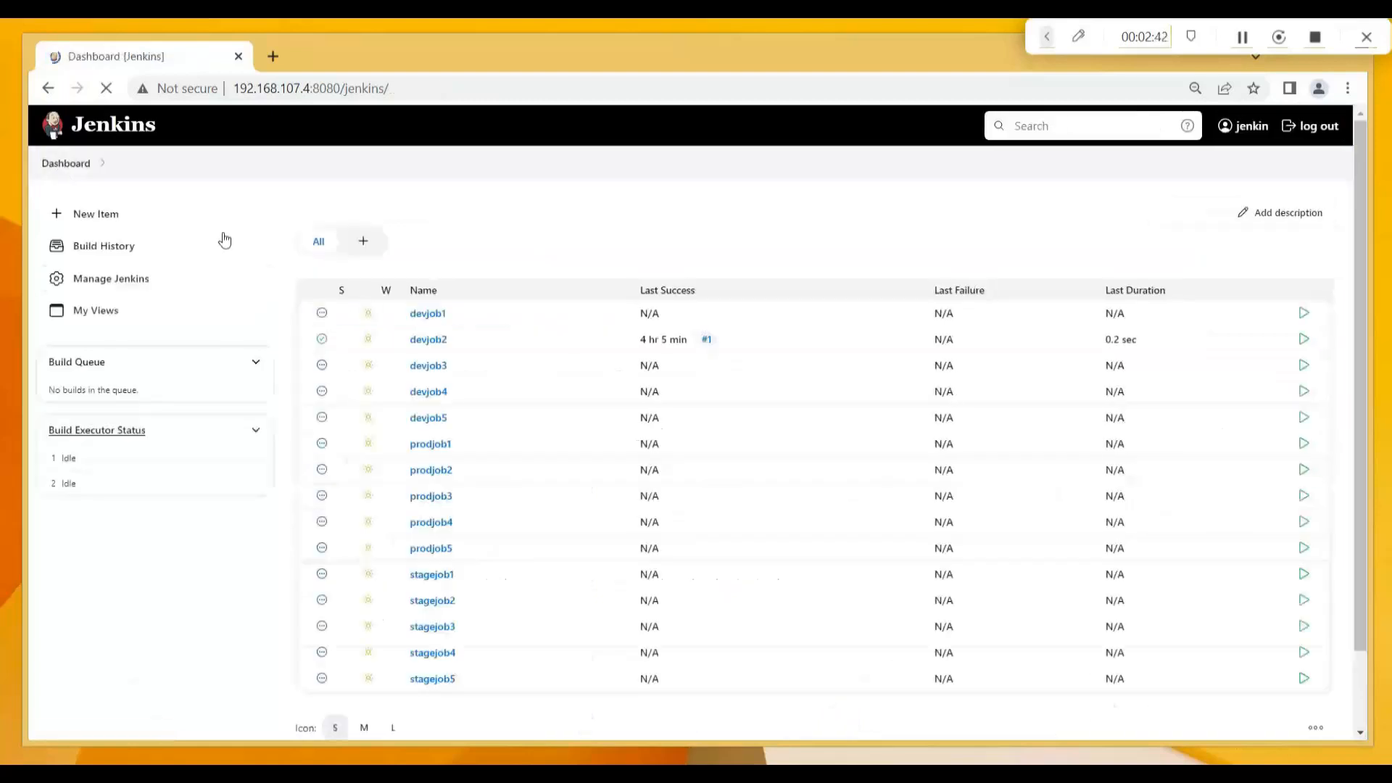
left_click(430, 316)
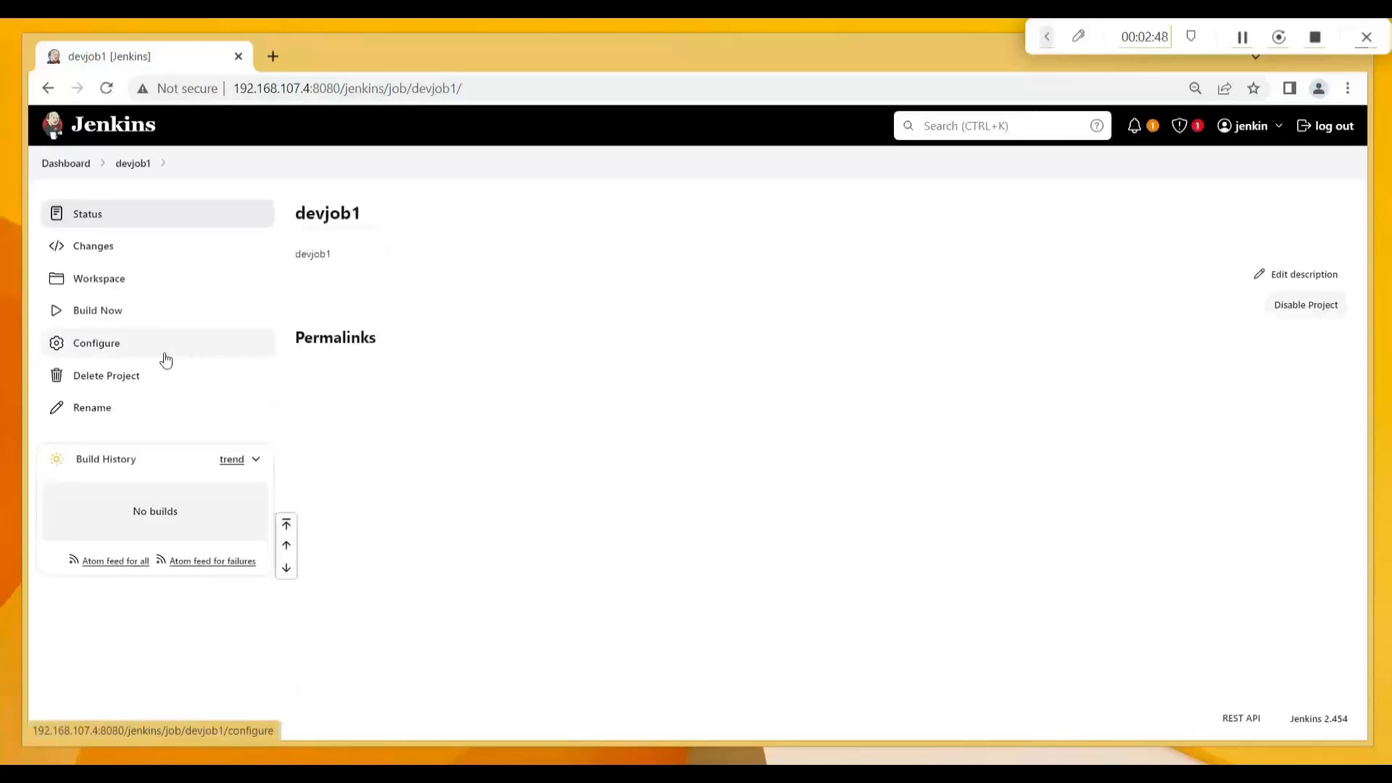
left_click(104, 351)
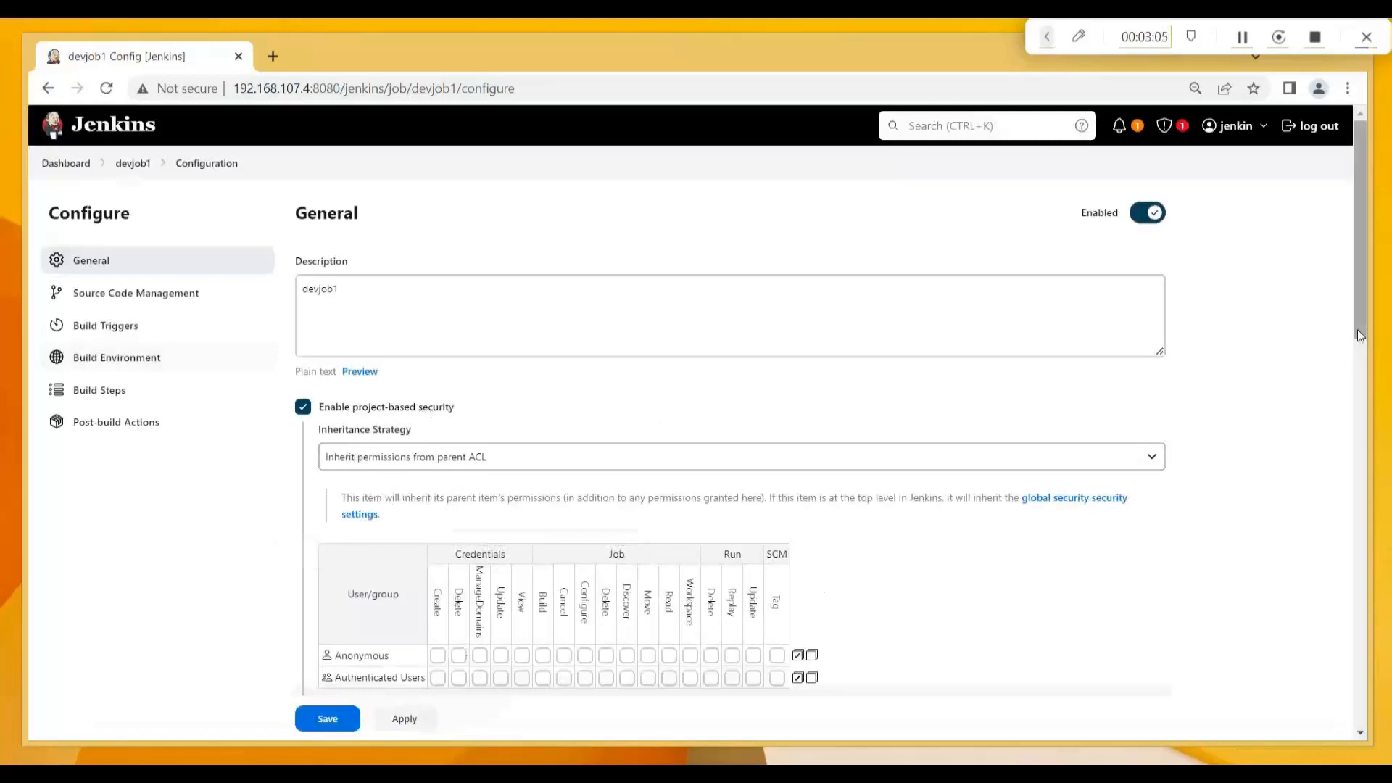
Add devuser1 to devjob1's permission matrix with Job/Read, save, and sign out.
left_click_drag(1357, 329, 1355, 473)
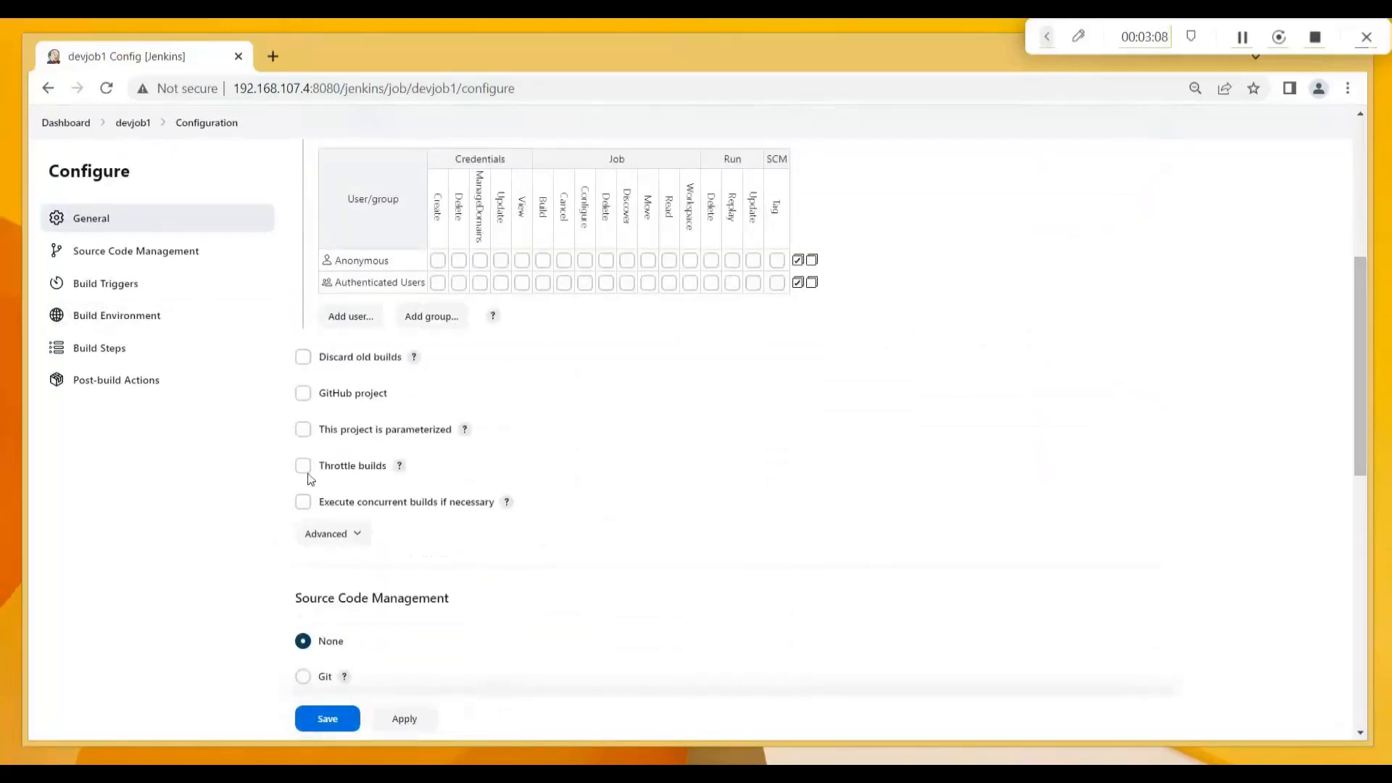
left_click(351, 323)
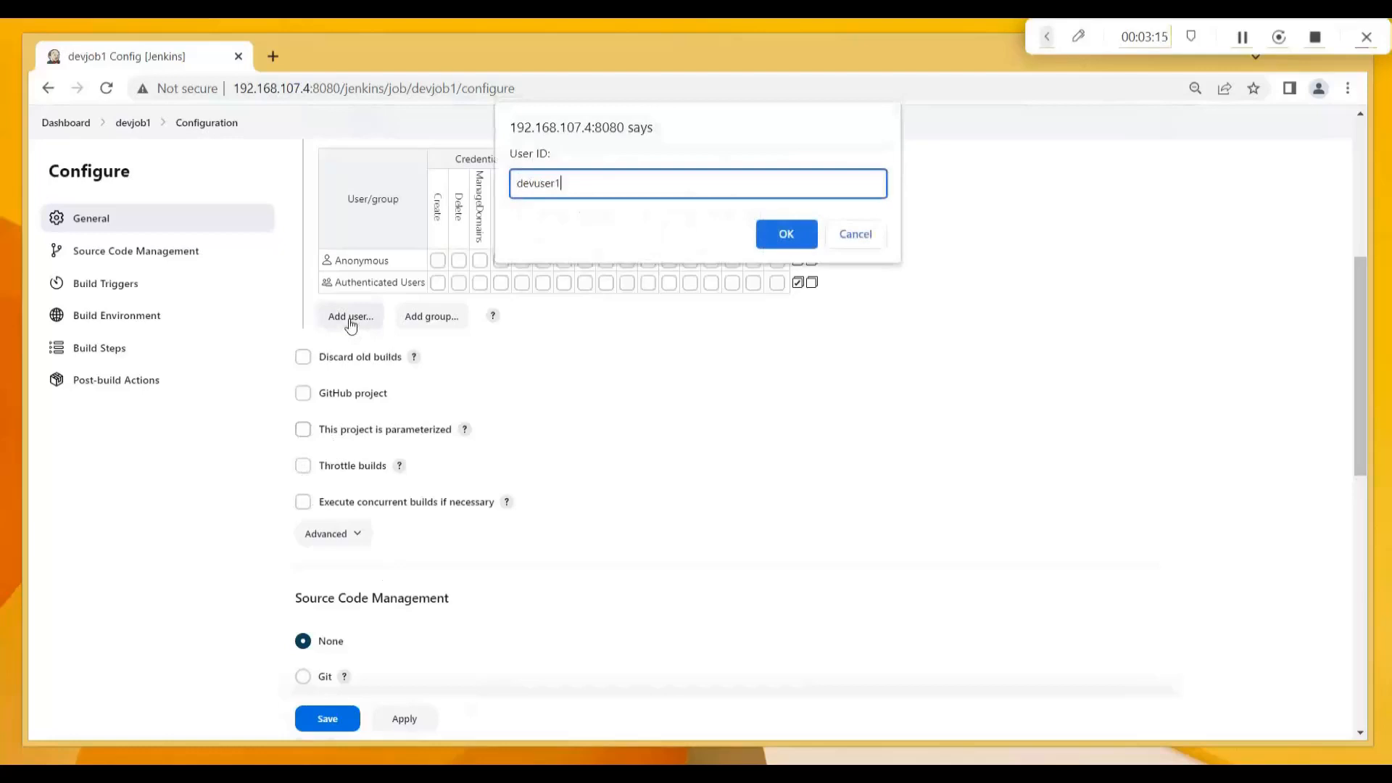
left_click(775, 238)
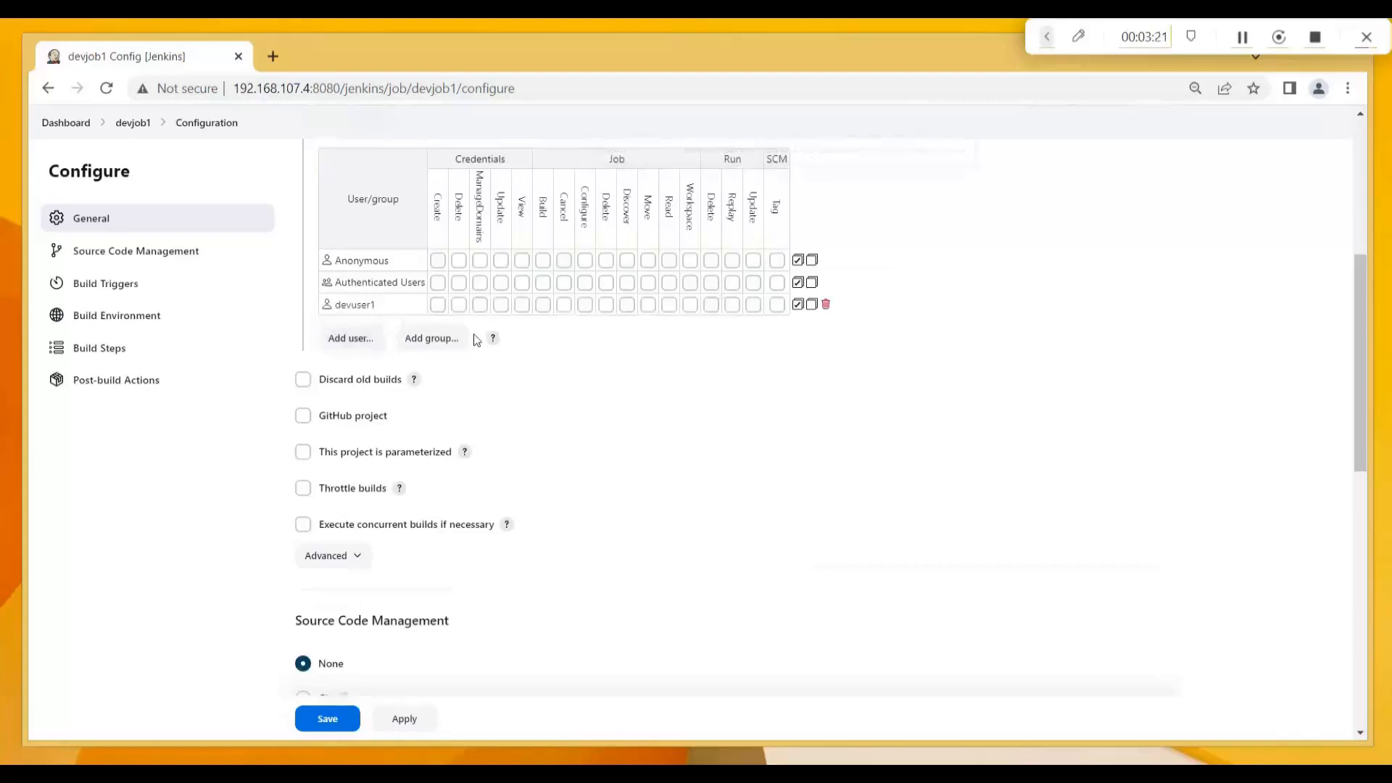
left_click(669, 305)
left_click(333, 718)
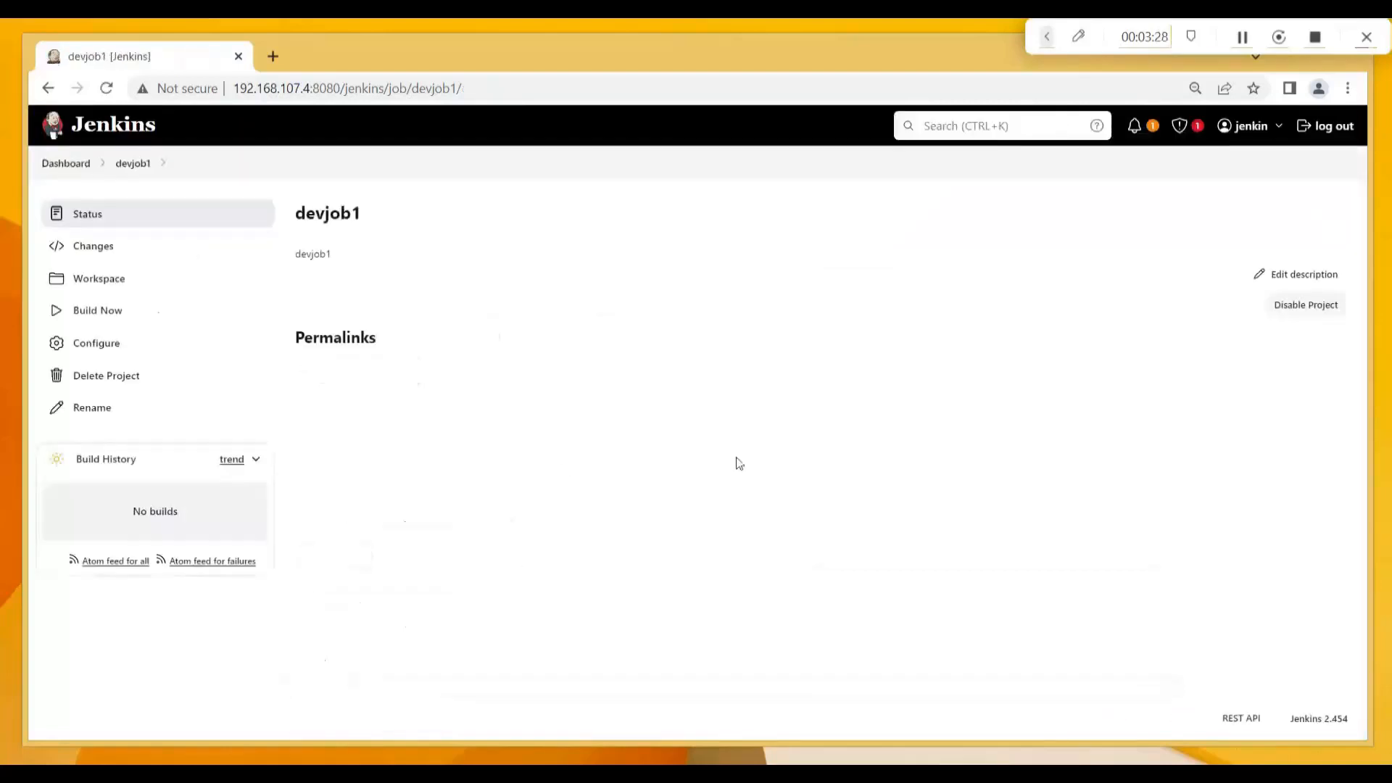
left_click(1338, 134)
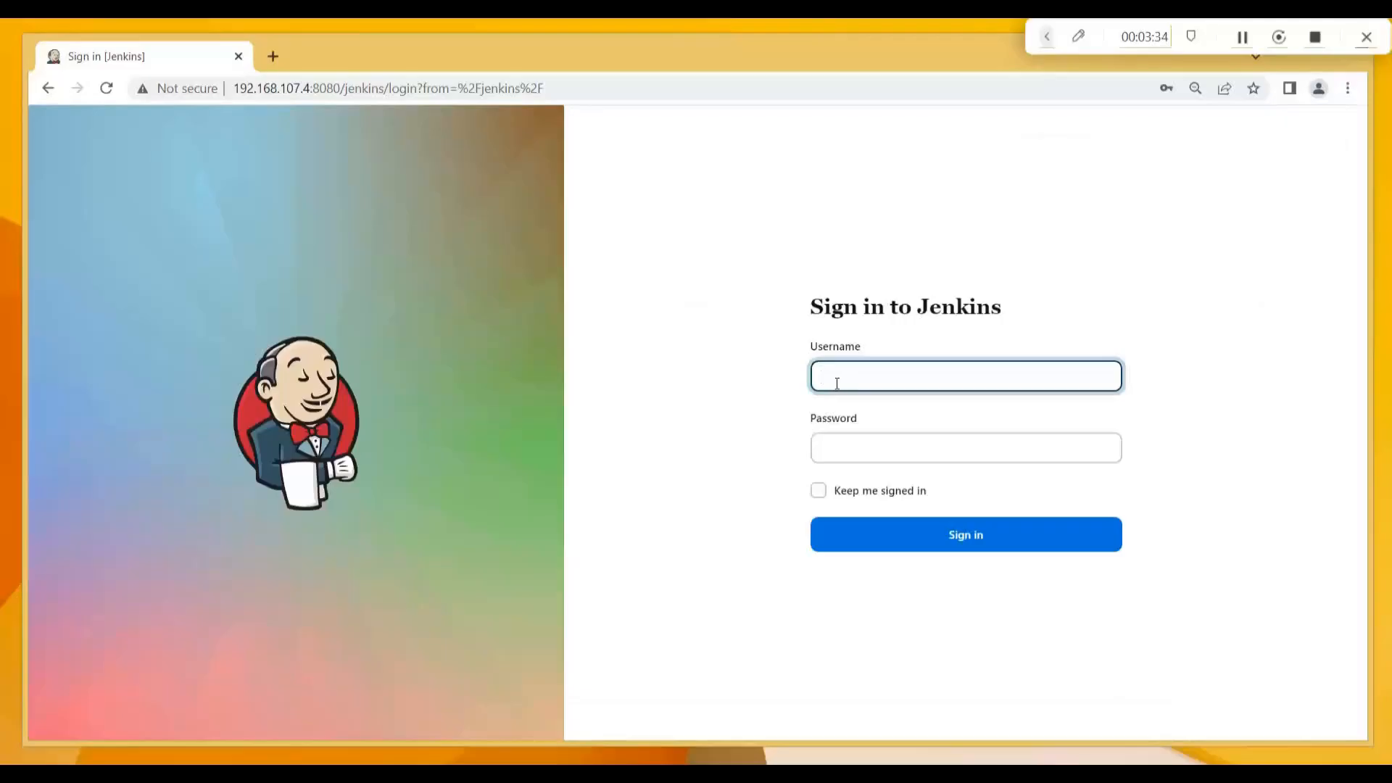
Log in as devuser1, decline saving the password, view devjob1, then sign out.
key("Tab")
type("***")
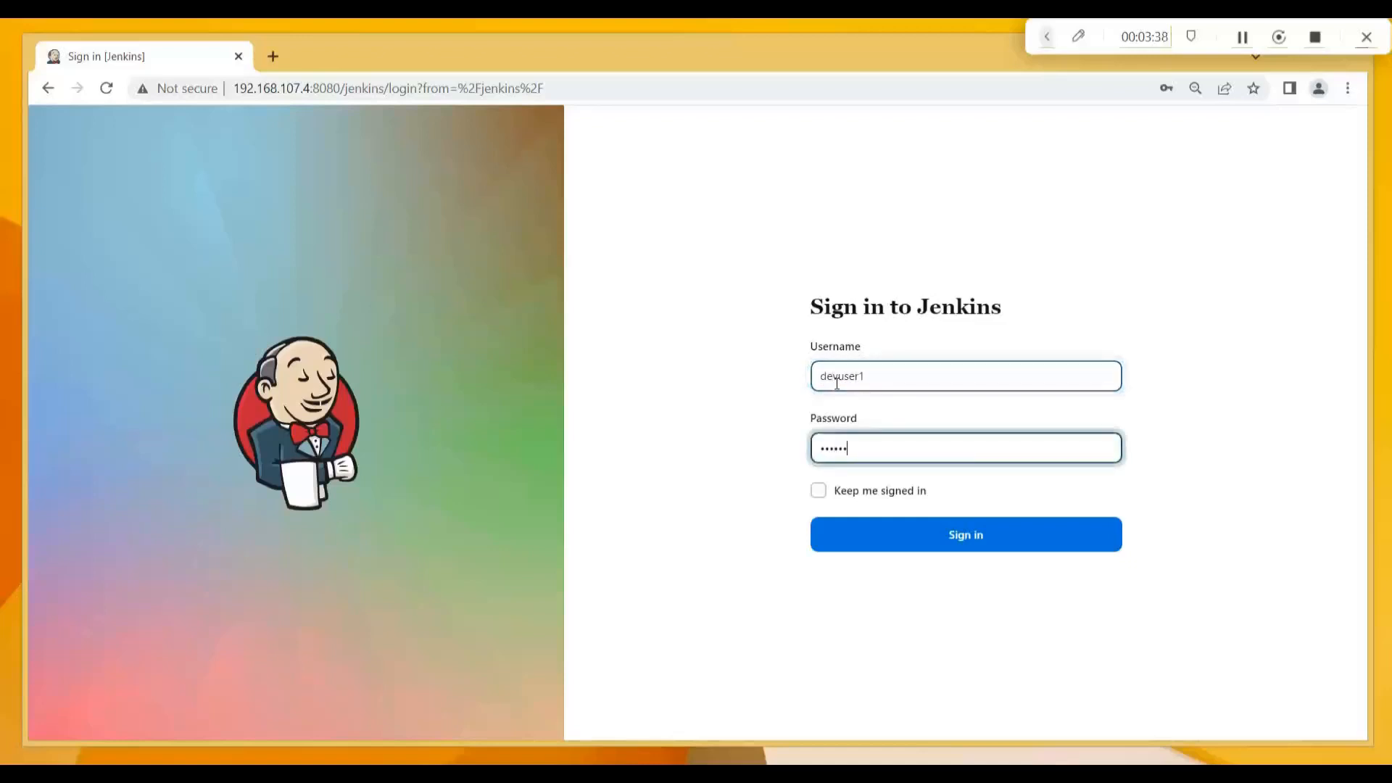
left_click(967, 545)
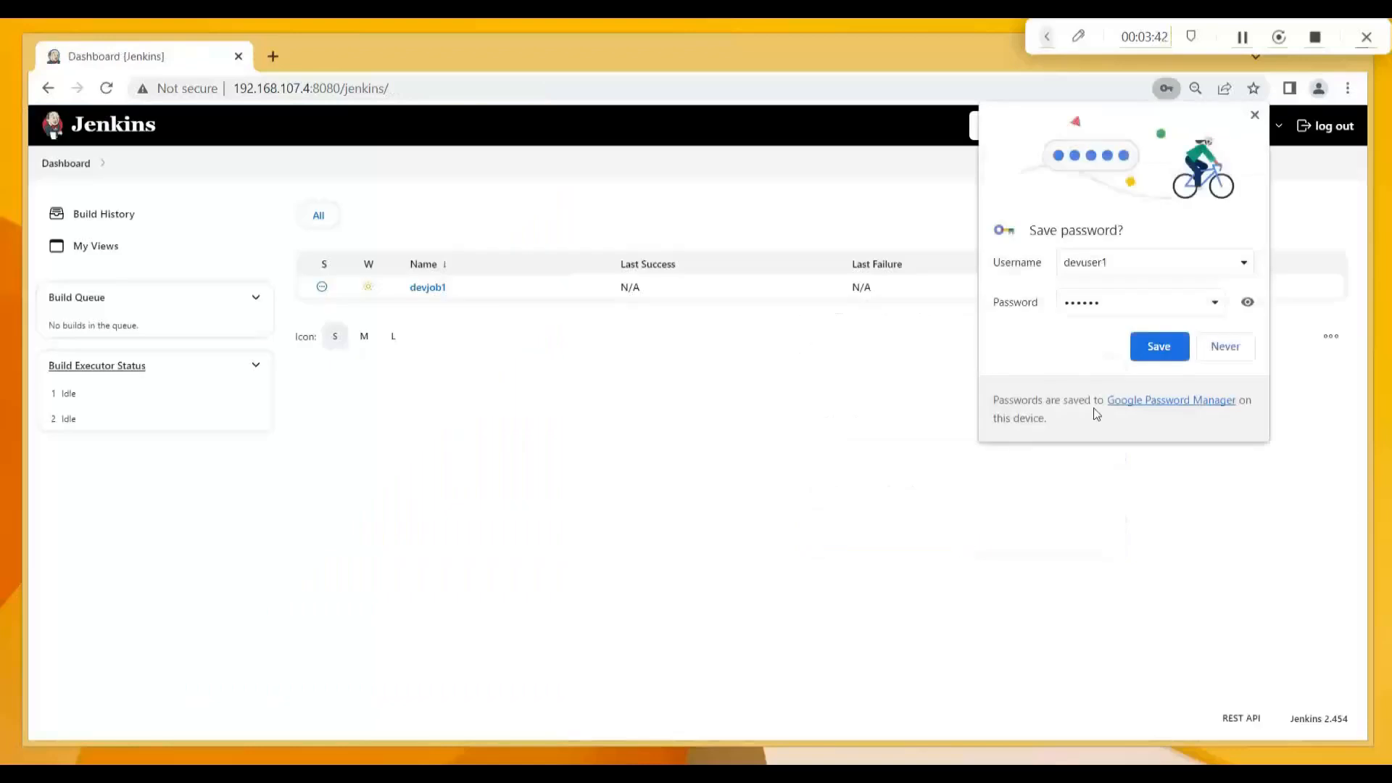
left_click(1224, 347)
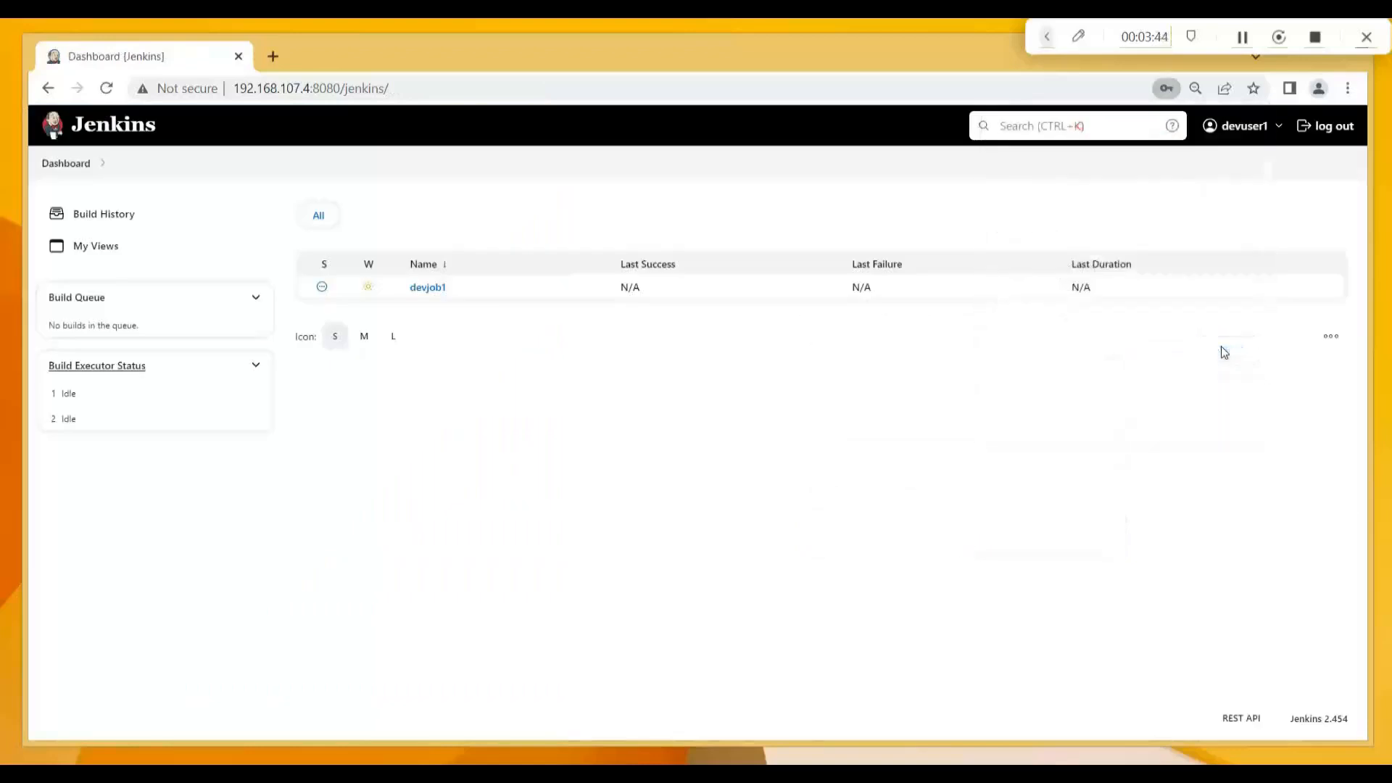
left_click(427, 289)
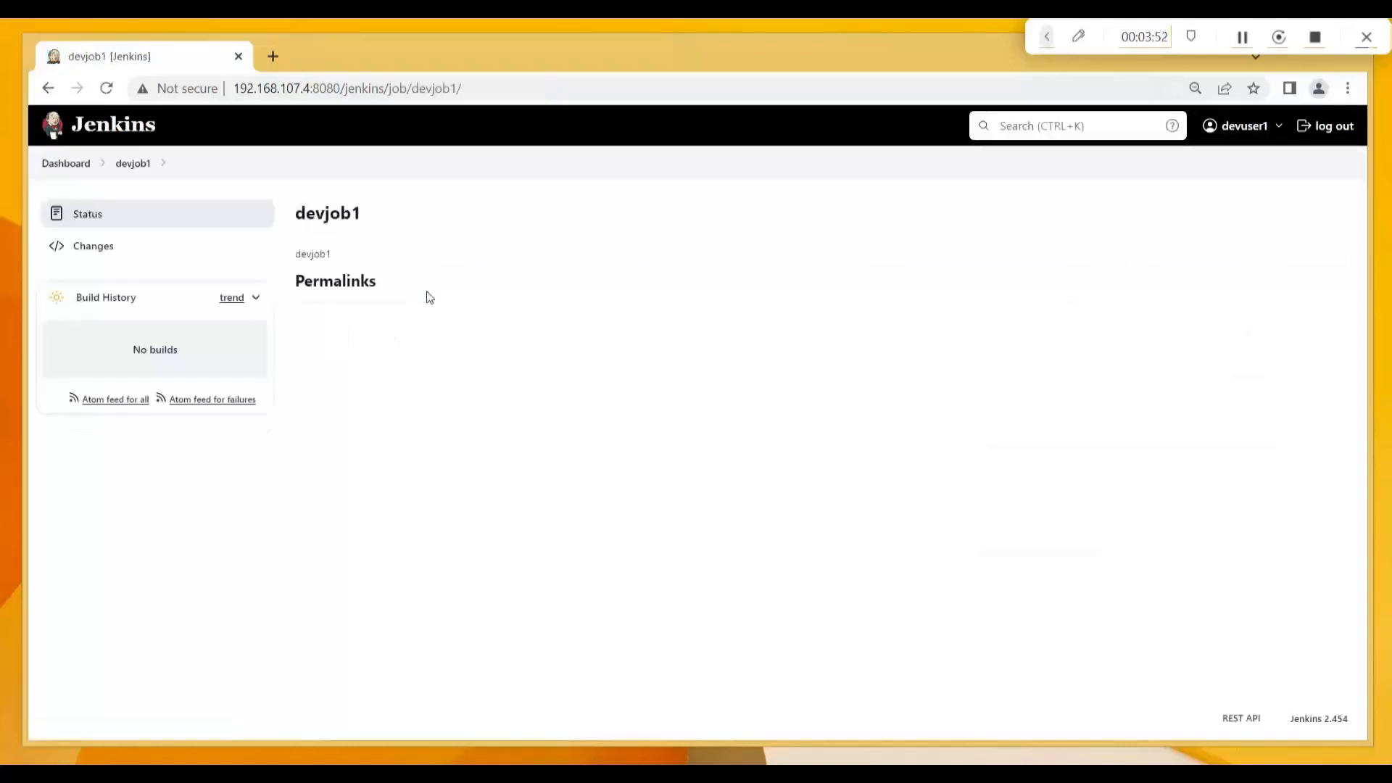
left_click(1334, 127)
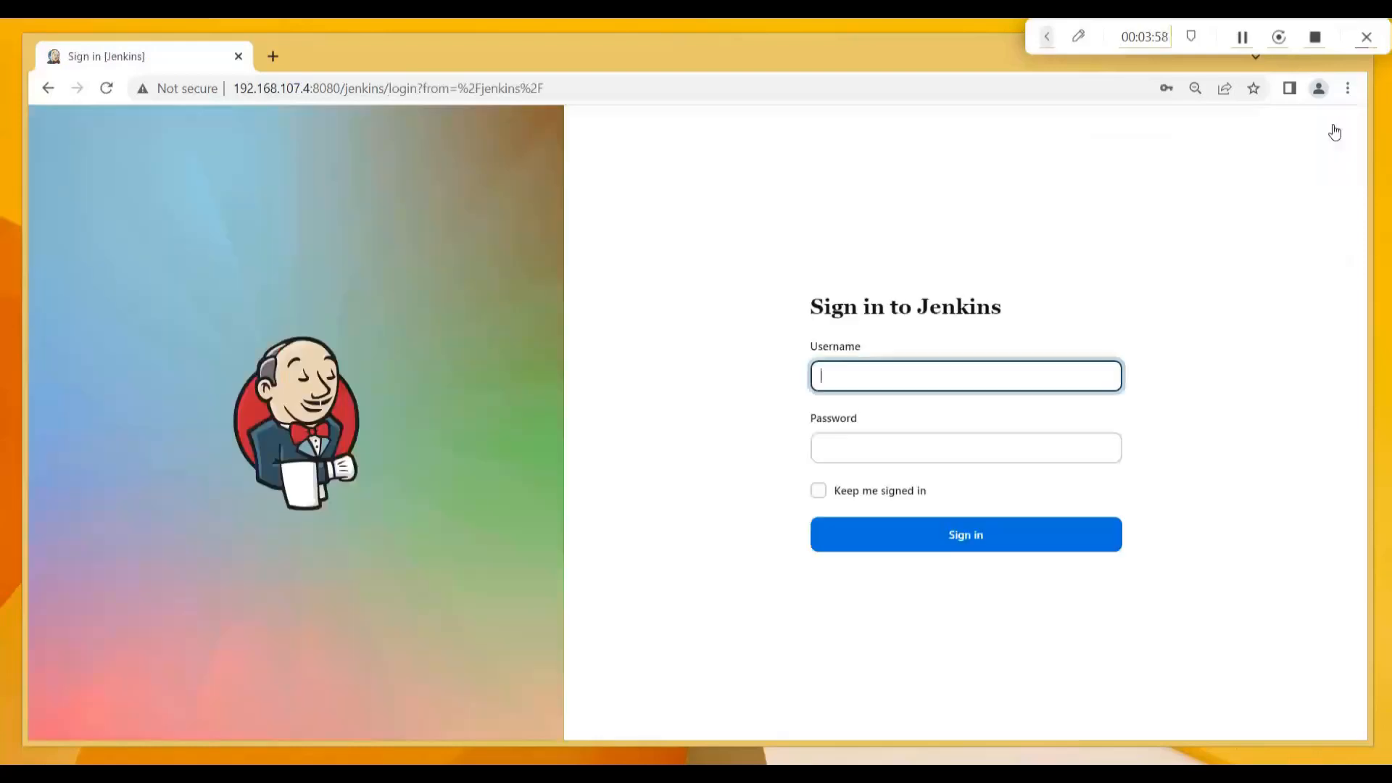
Sign in with the administrator credentials, dismiss the breach warning, and open Manage Jenkins.
left_click(933, 376)
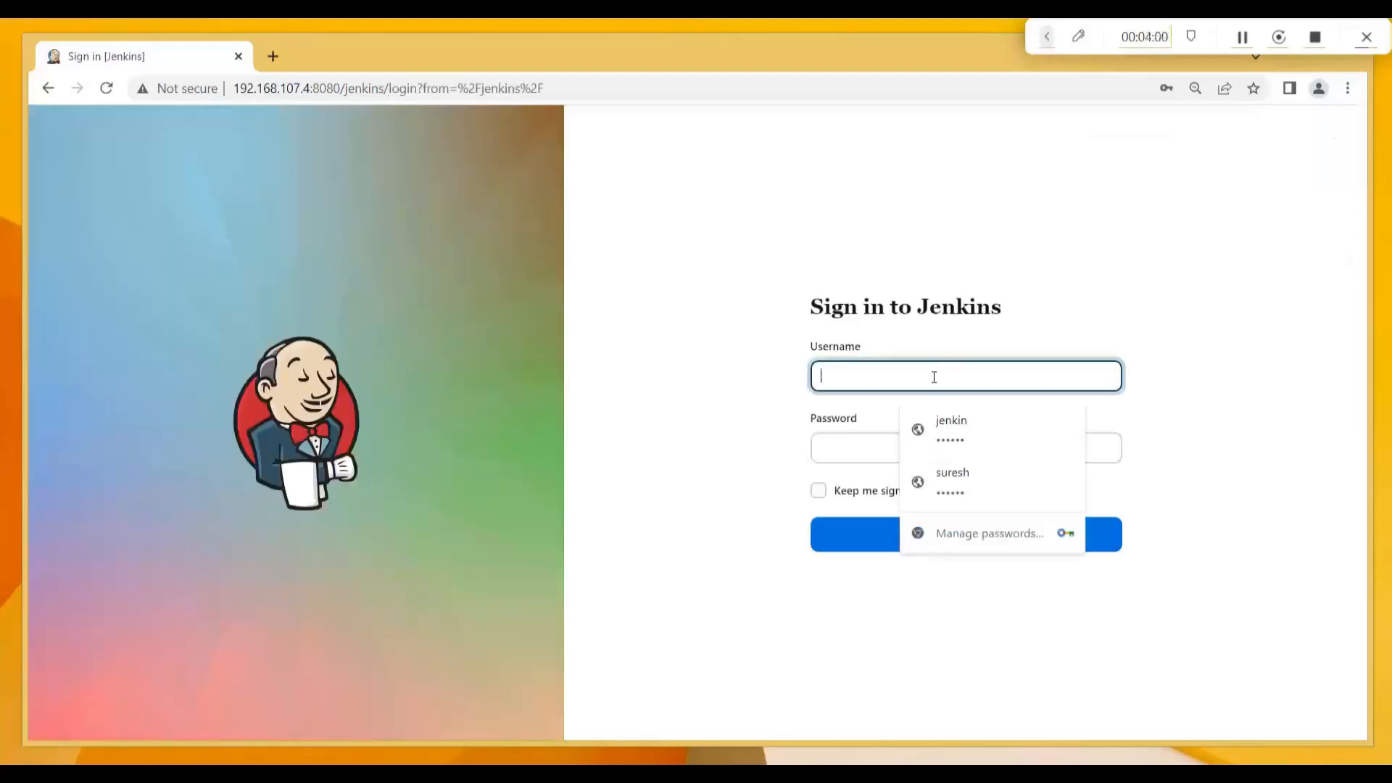
type("jenkin")
key("Tab")
type("je")
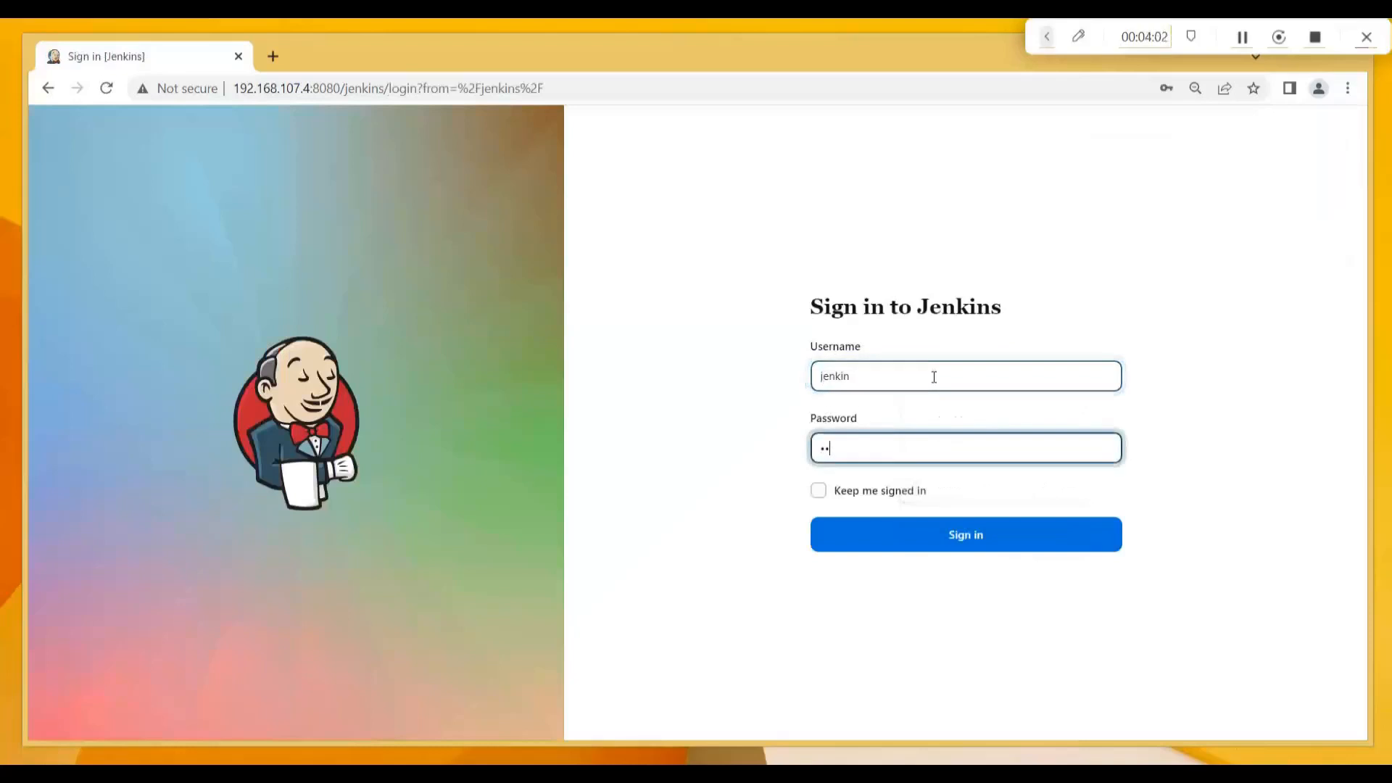
left_click(986, 540)
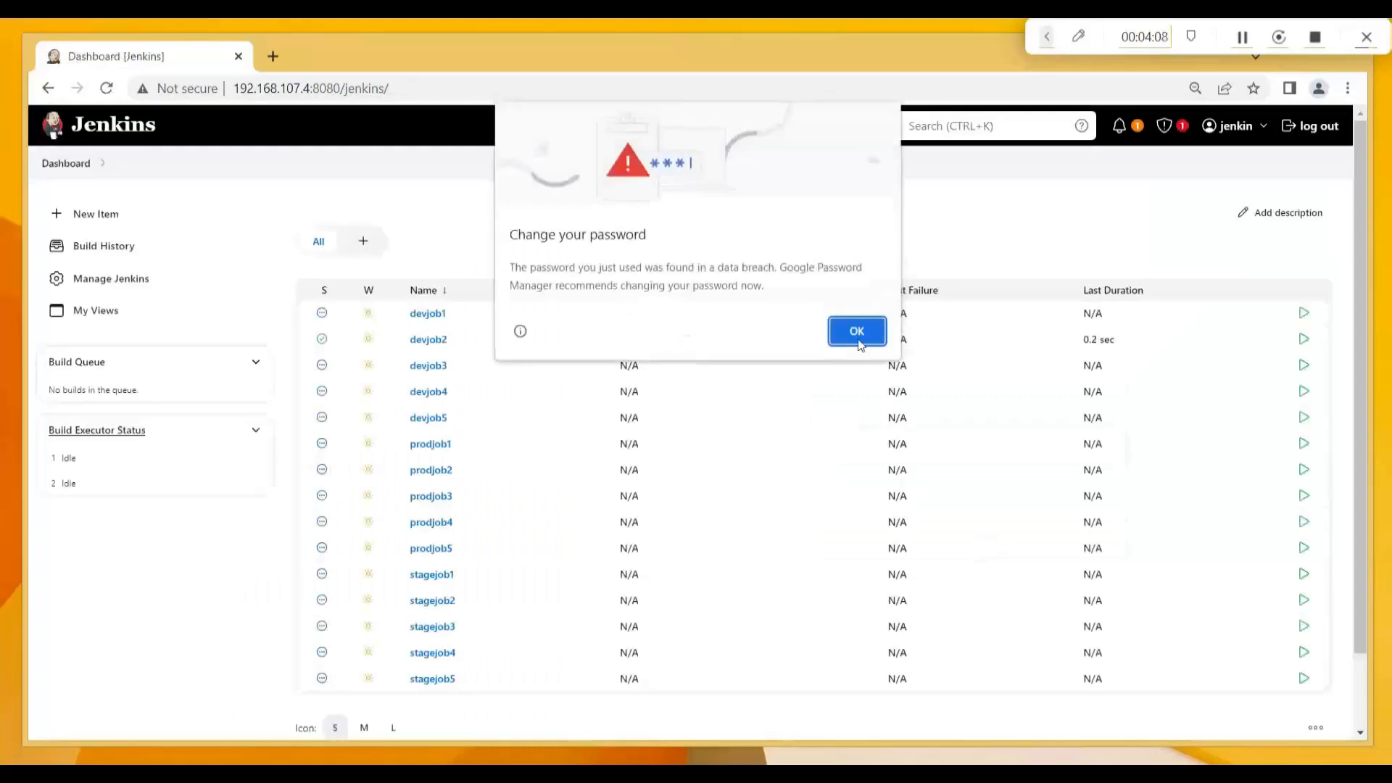
left_click(856, 332)
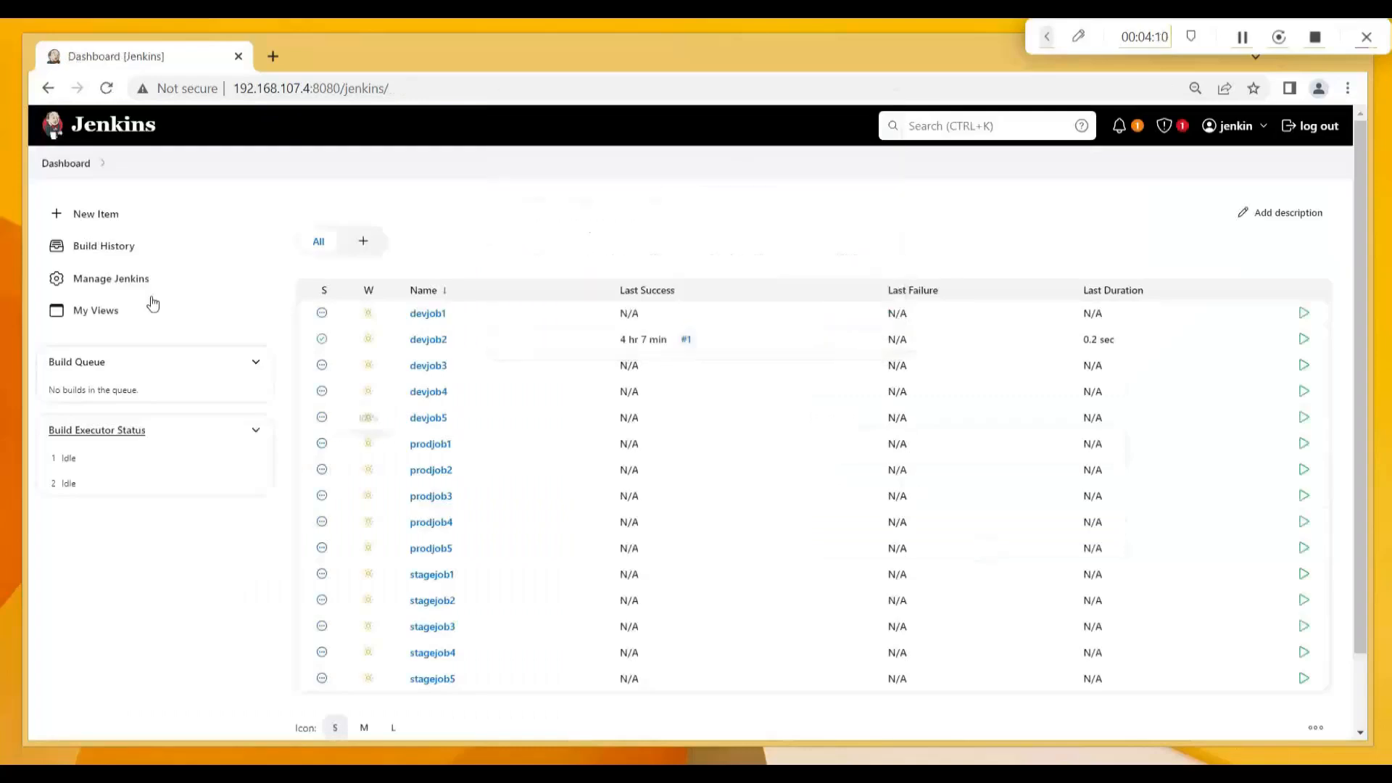
left_click(114, 285)
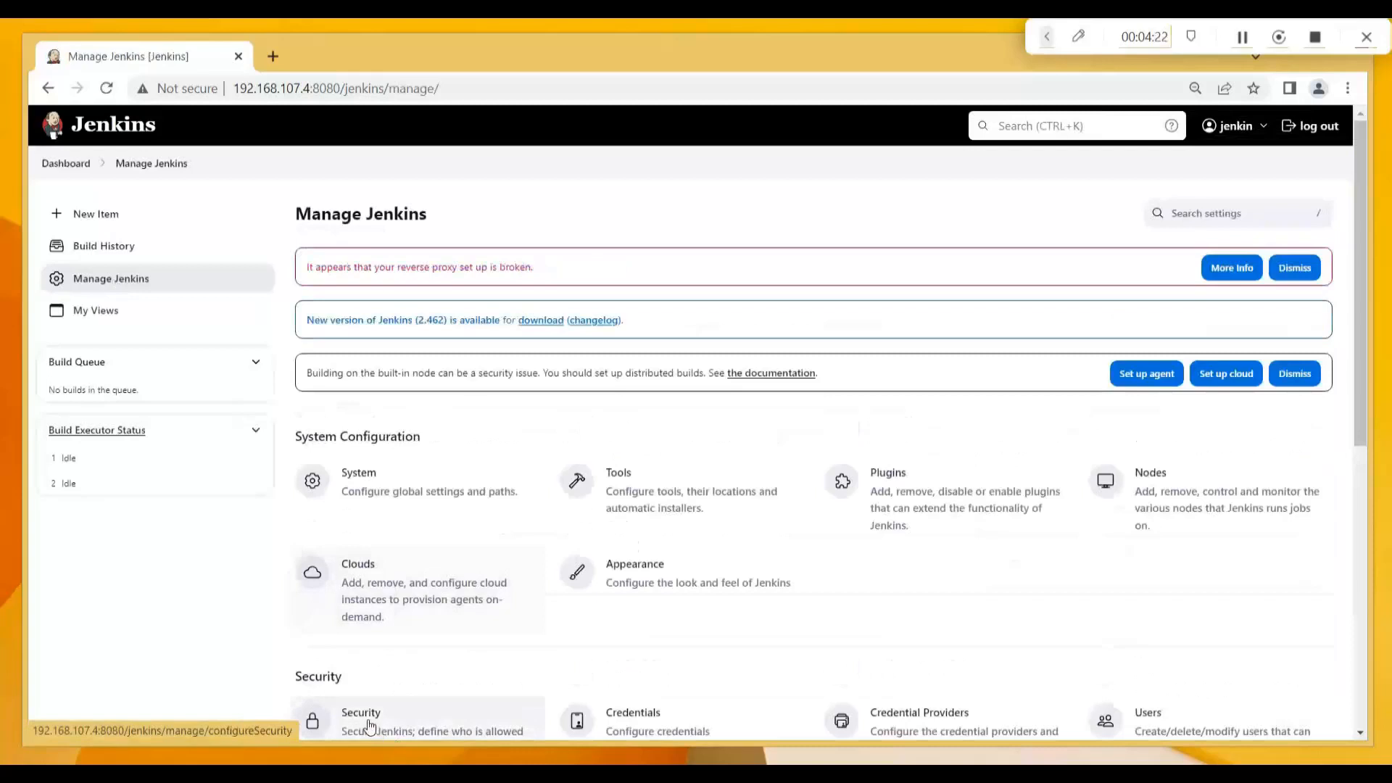
Open the Security settings and start Add user... in the authorization matrix.
left_click(370, 726)
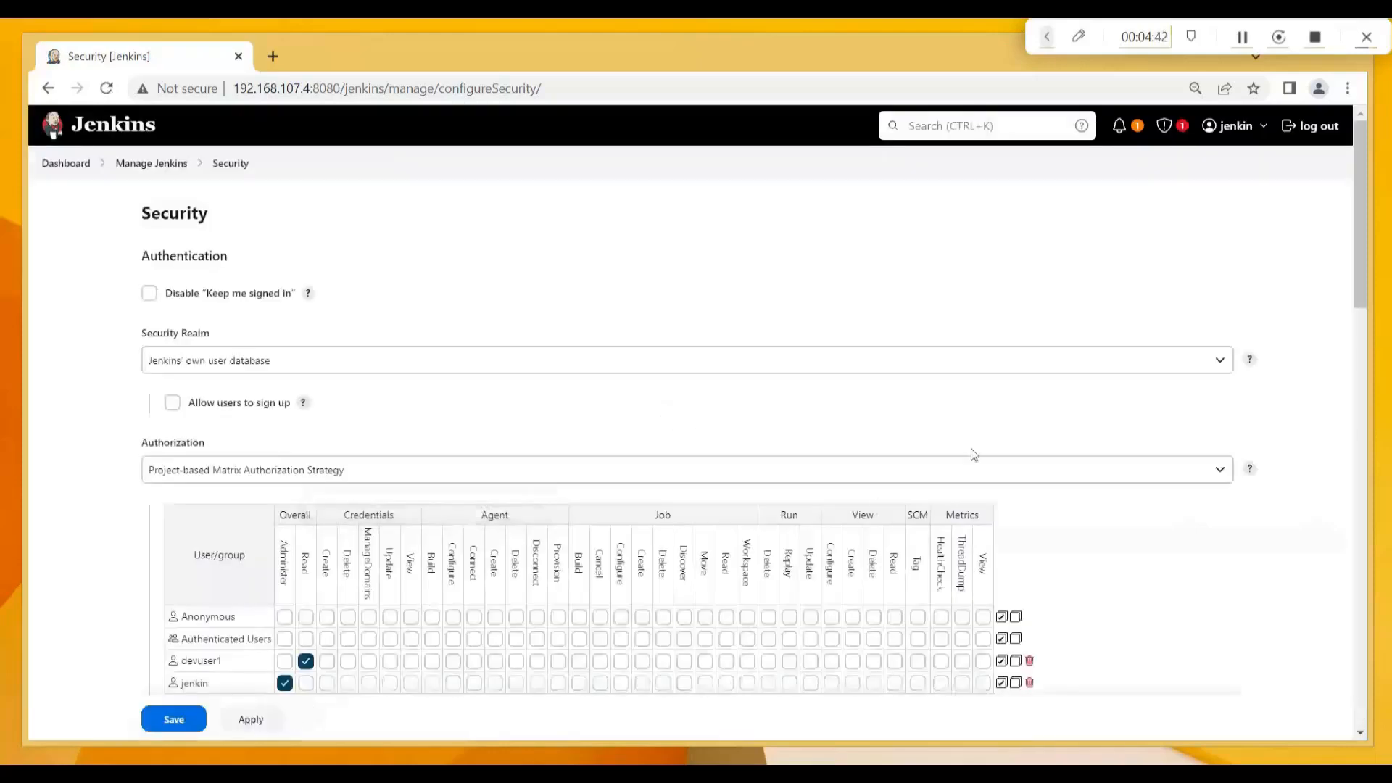
left_click_drag(1360, 298, 1362, 348)
left_click(200, 557)
Add matrix rows for user IDs devuser2, devuser3, devuser4 and devuser5.
type("devuser2")
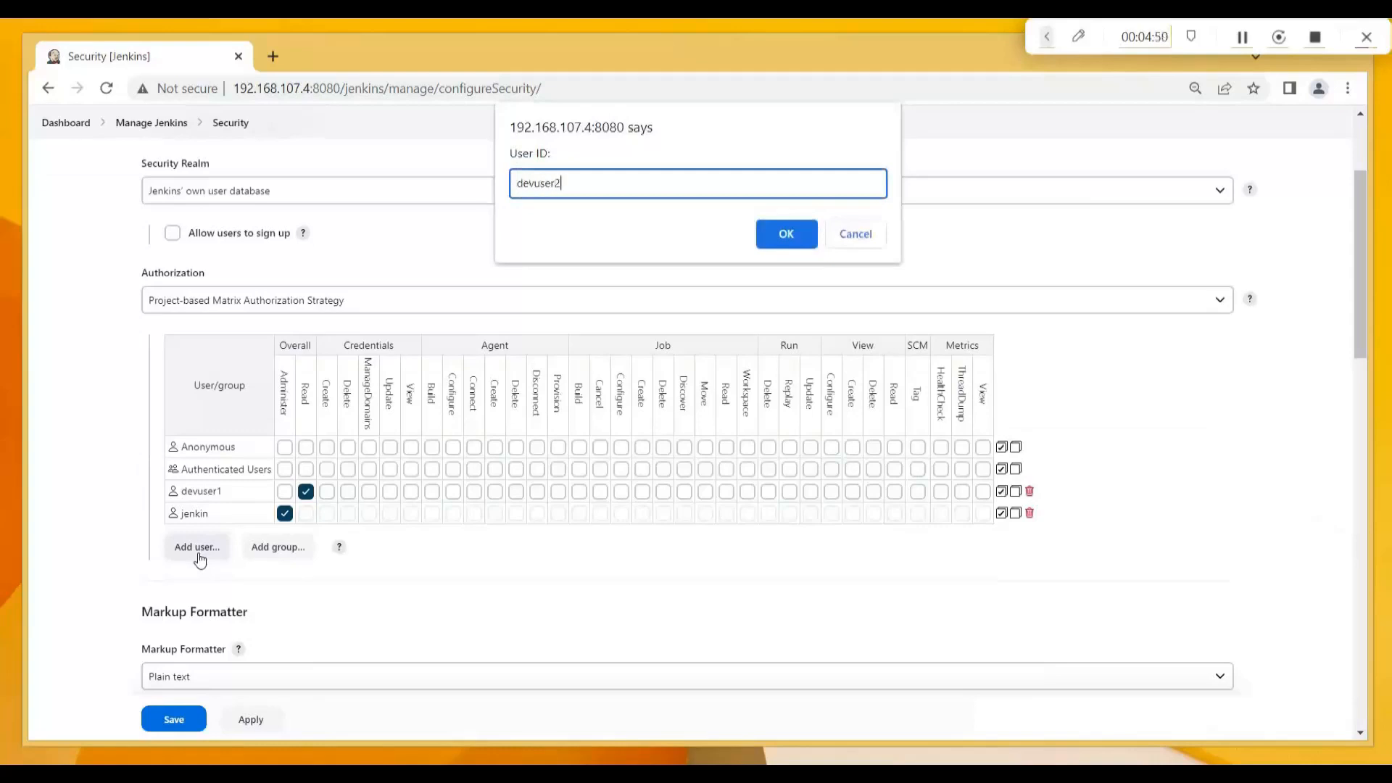
left_click(784, 234)
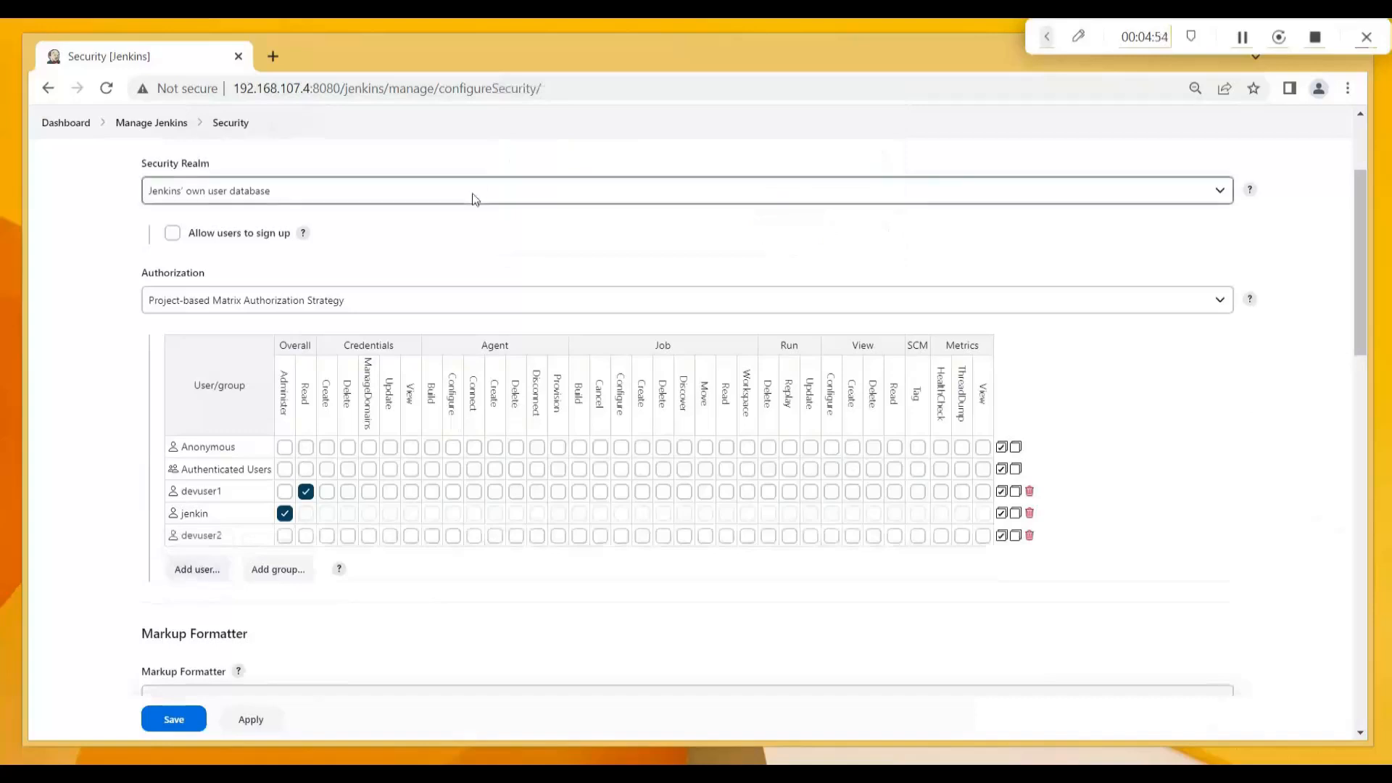
left_click(195, 573)
type("devuser3")
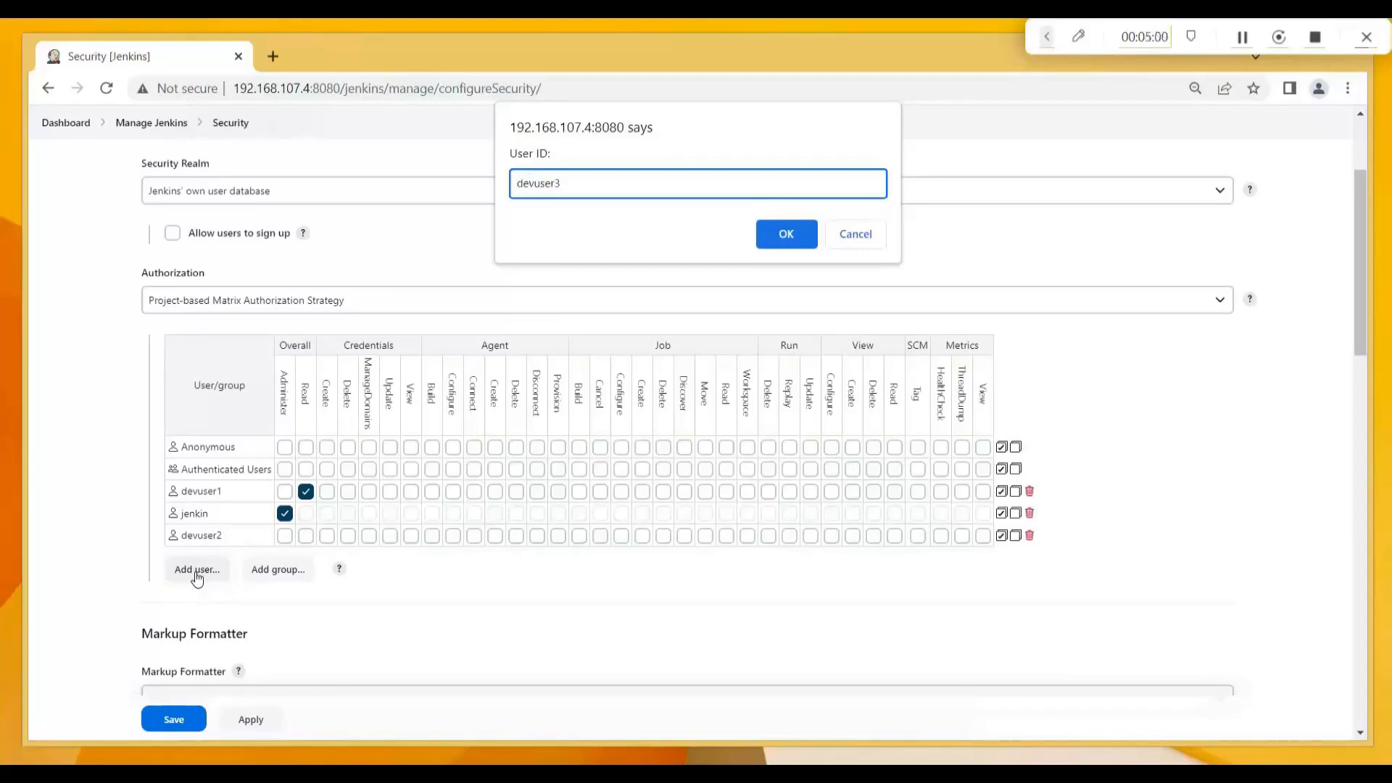
left_click(781, 232)
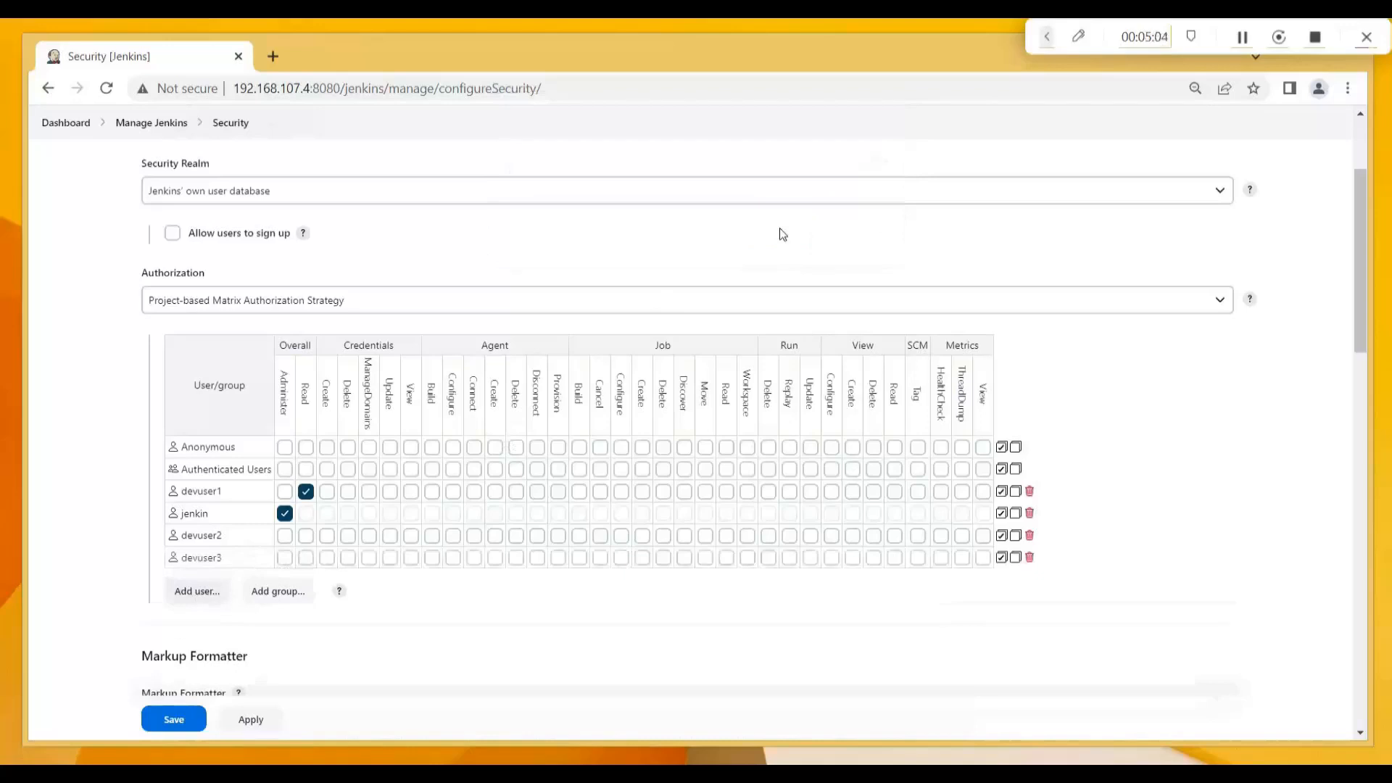
left_click(195, 601)
type("devuser4")
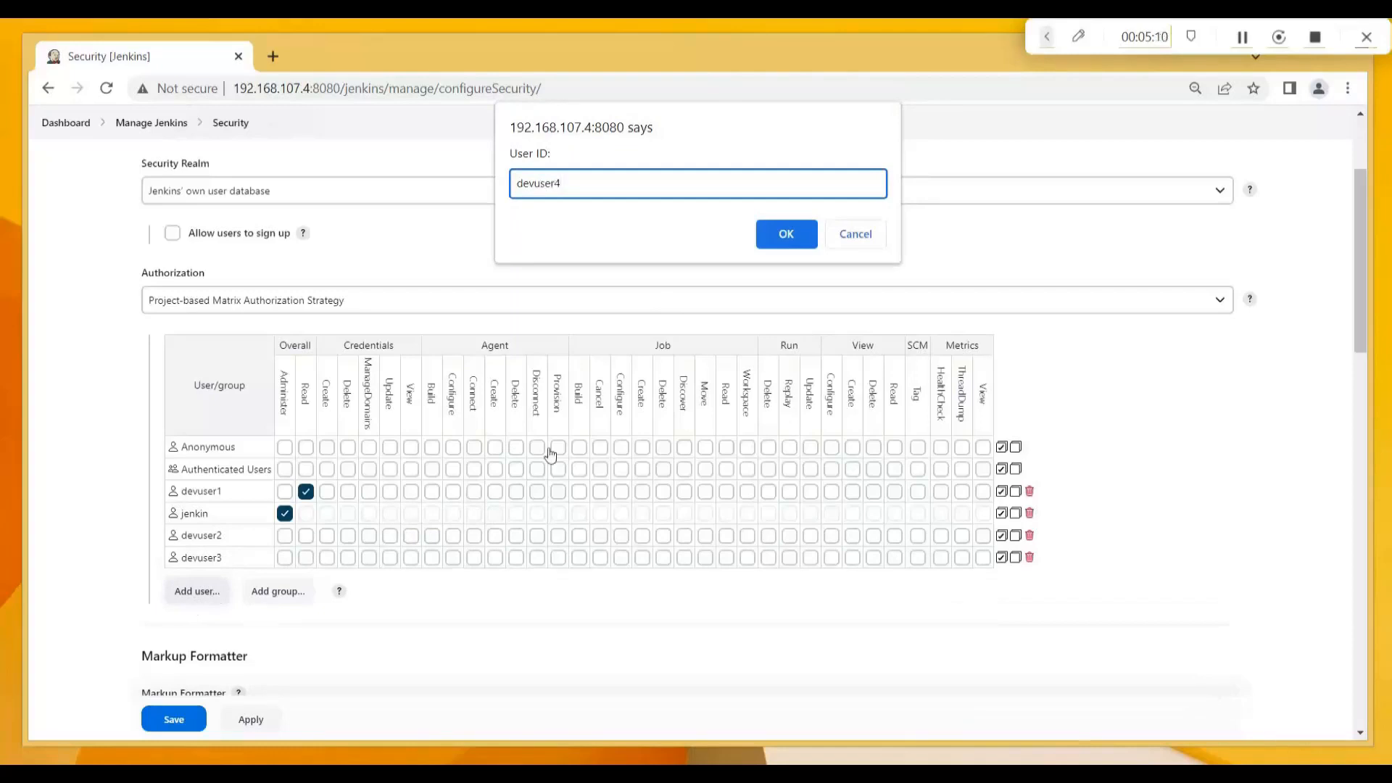
left_click(787, 239)
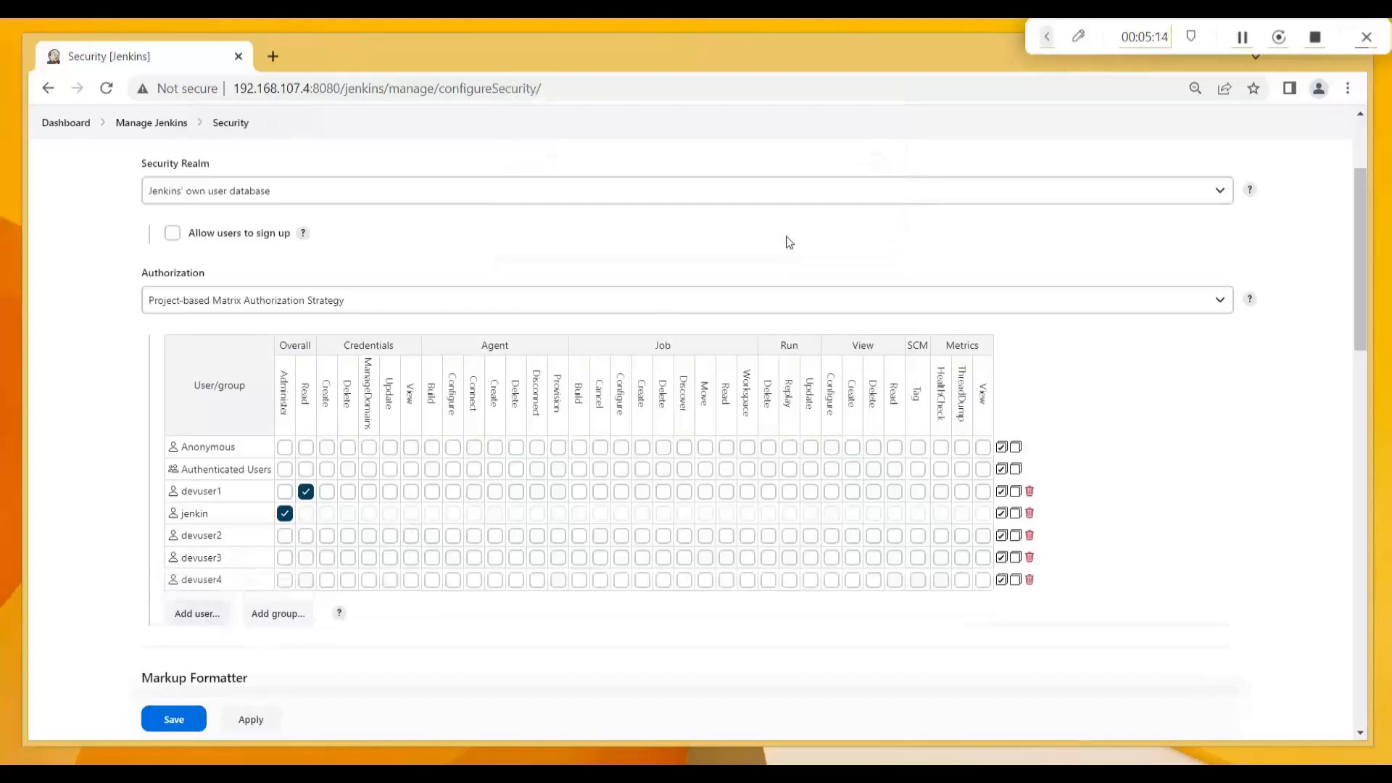
left_click(200, 616)
type("devuser5")
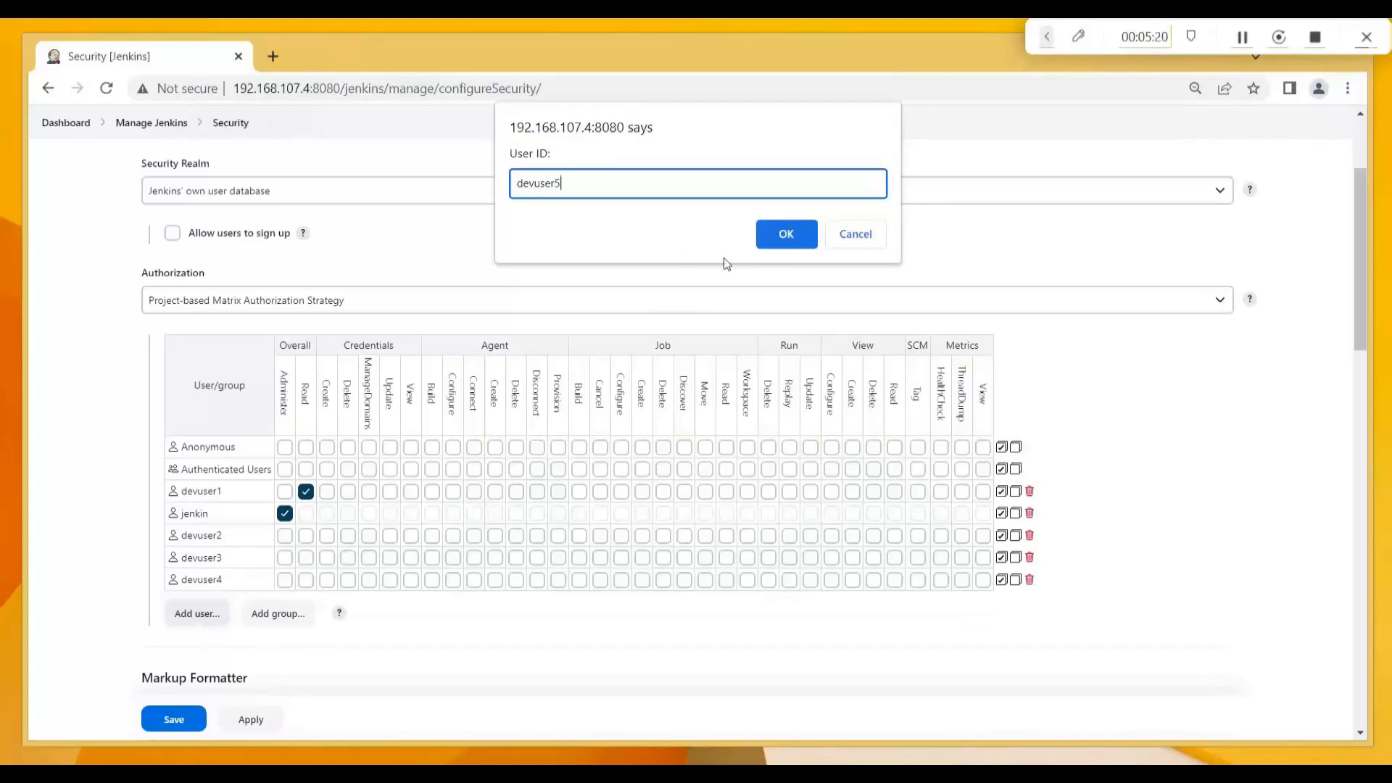
left_click(786, 235)
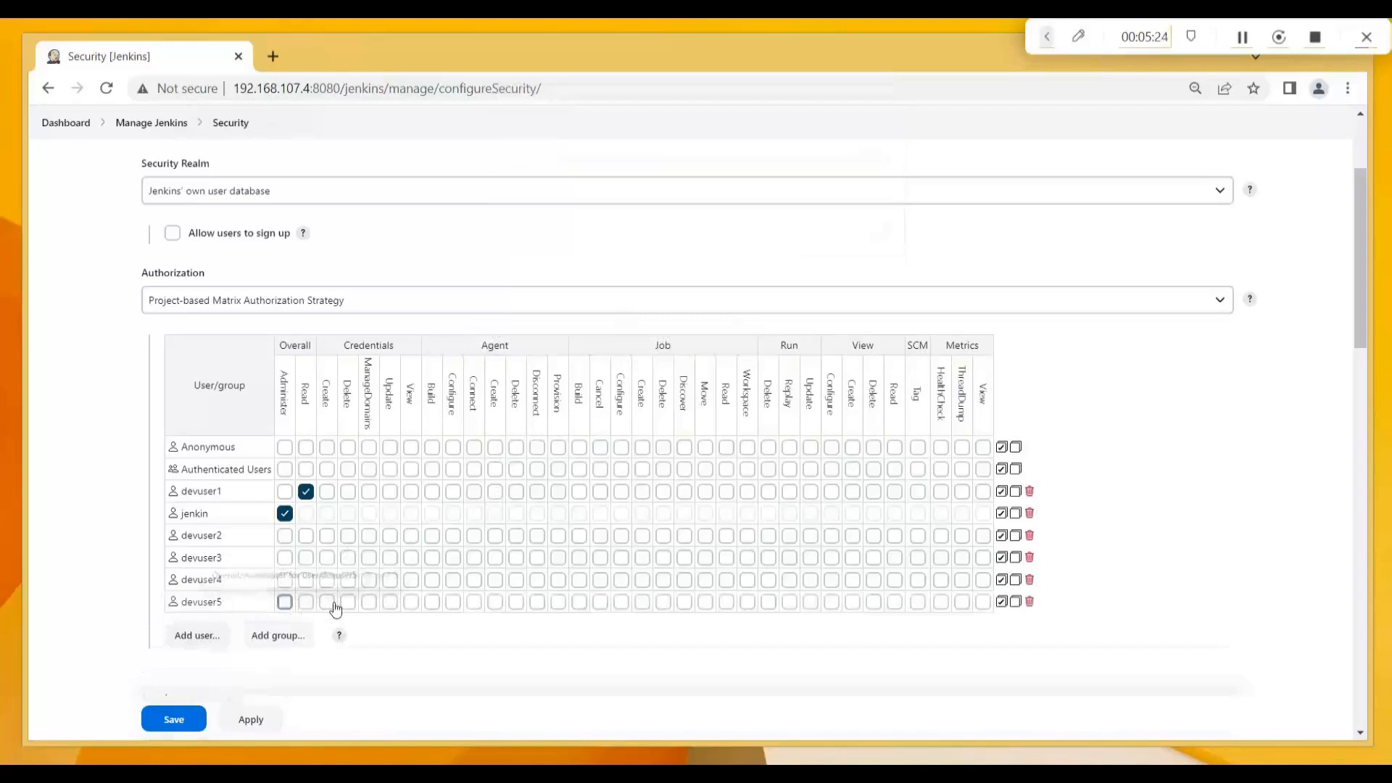
Tick Overall/Read for devuser2, devuser3, devuser4 and devuser5, then save.
left_click(308, 540)
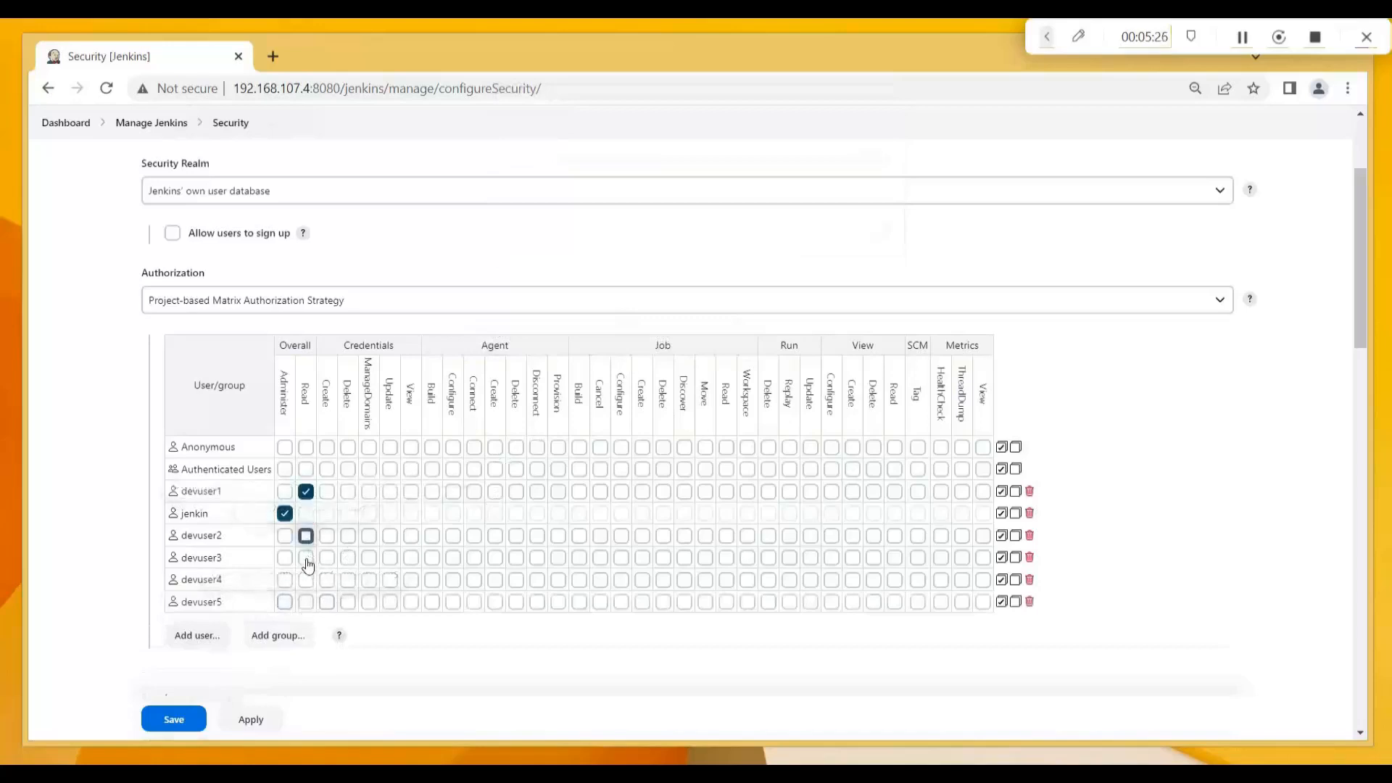
left_click(306, 580)
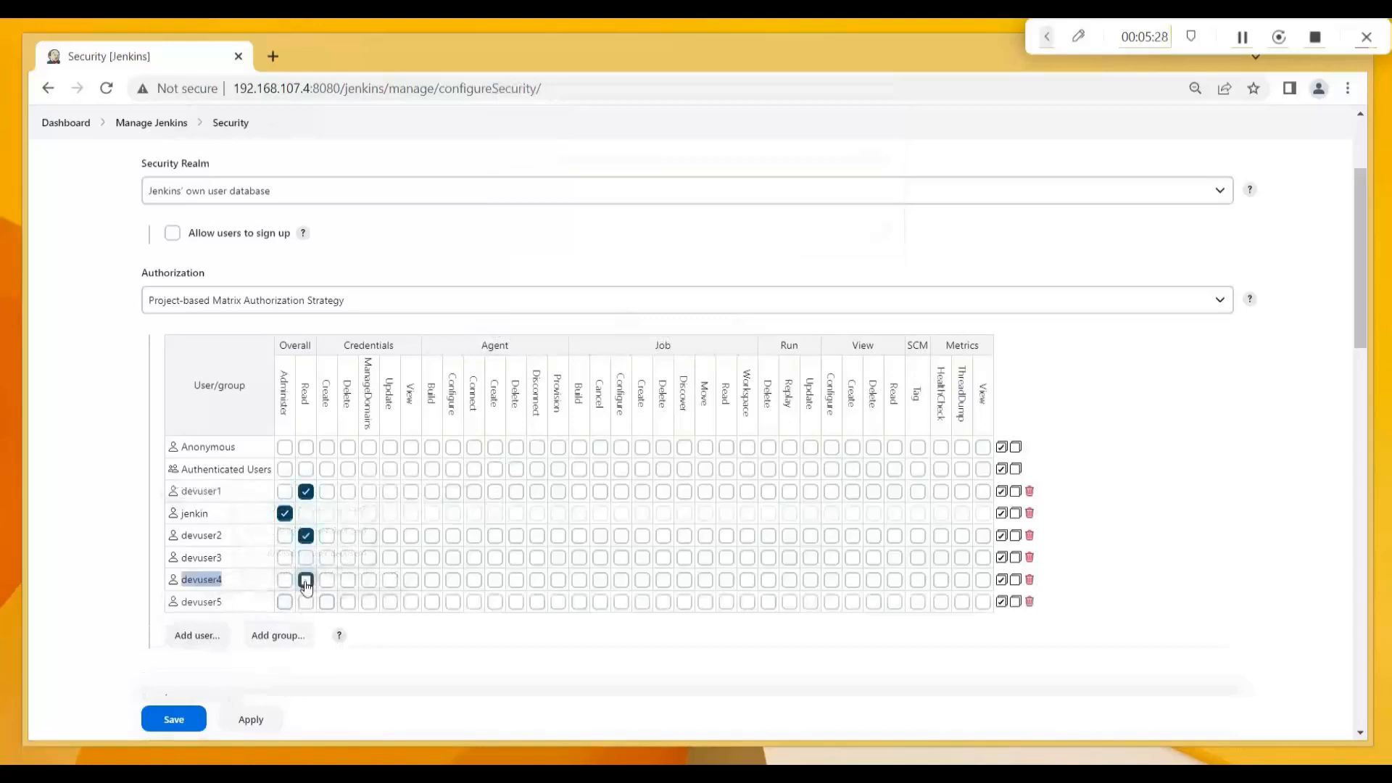
left_click(307, 606)
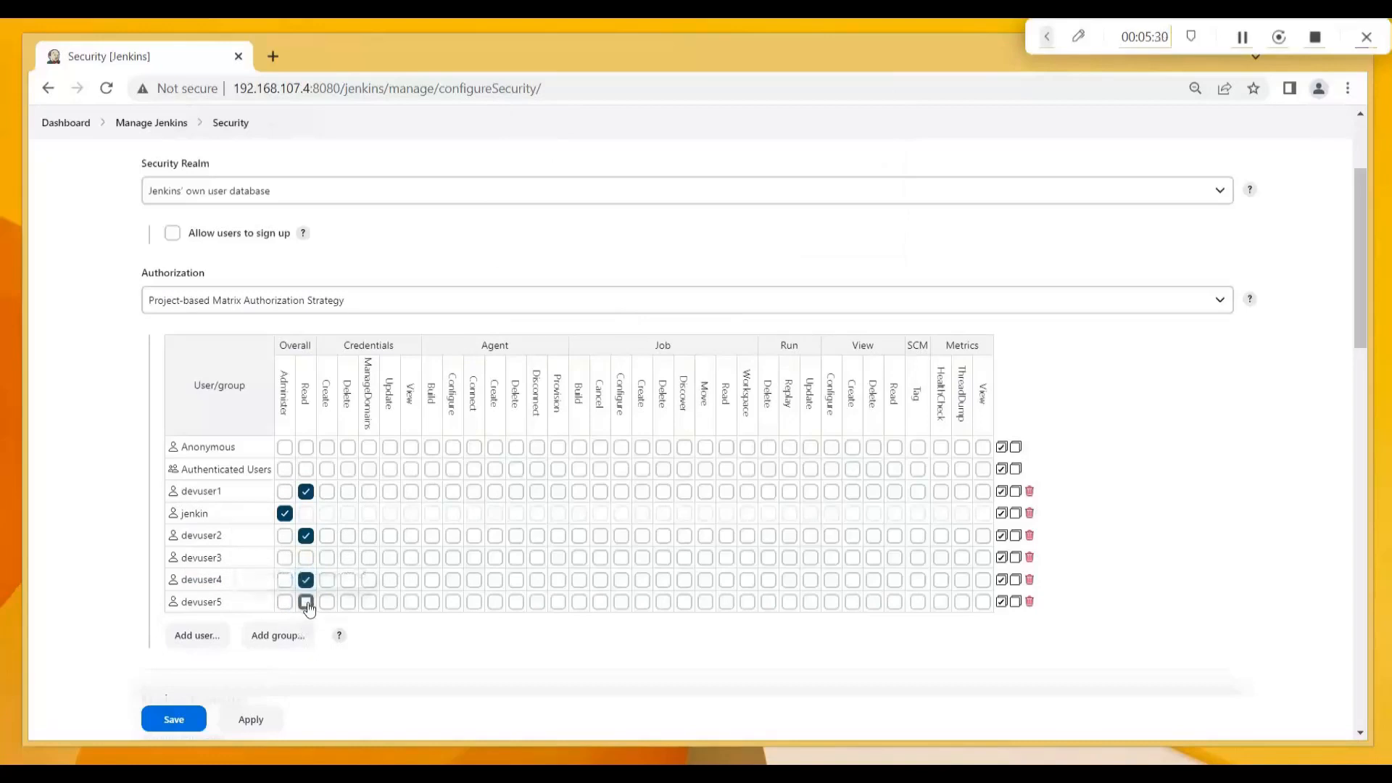
left_click(306, 558)
left_click(171, 721)
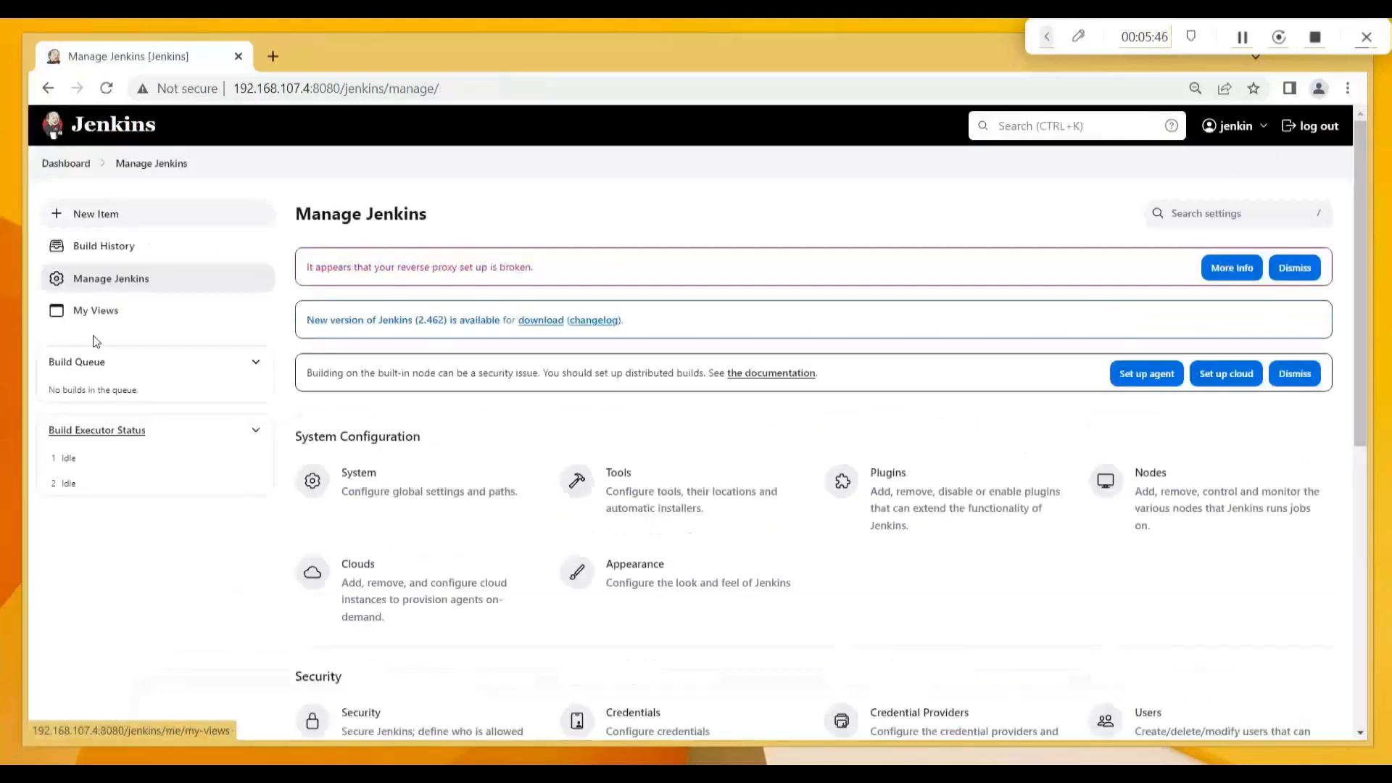
Go from the Dashboard to devjob1 and open its Configure page.
left_click(61, 166)
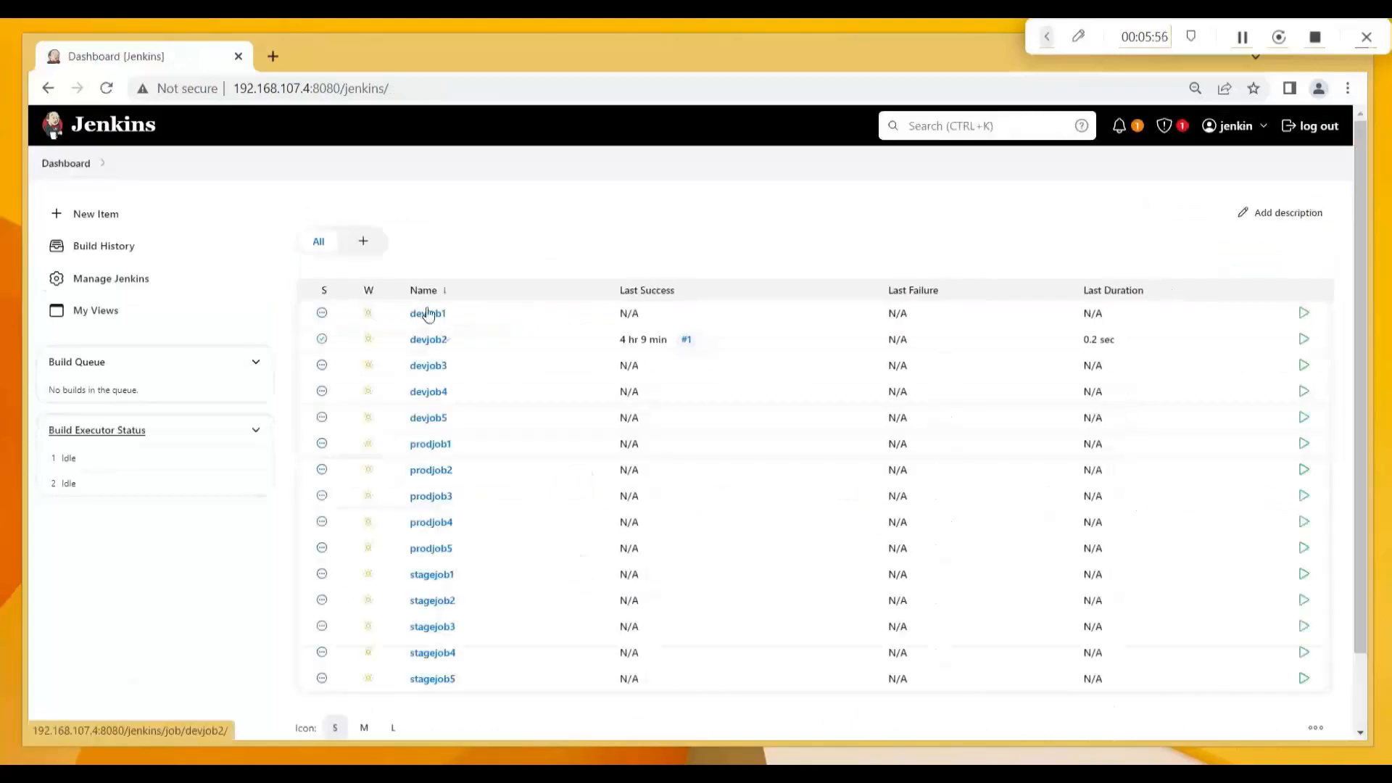
left_click(428, 317)
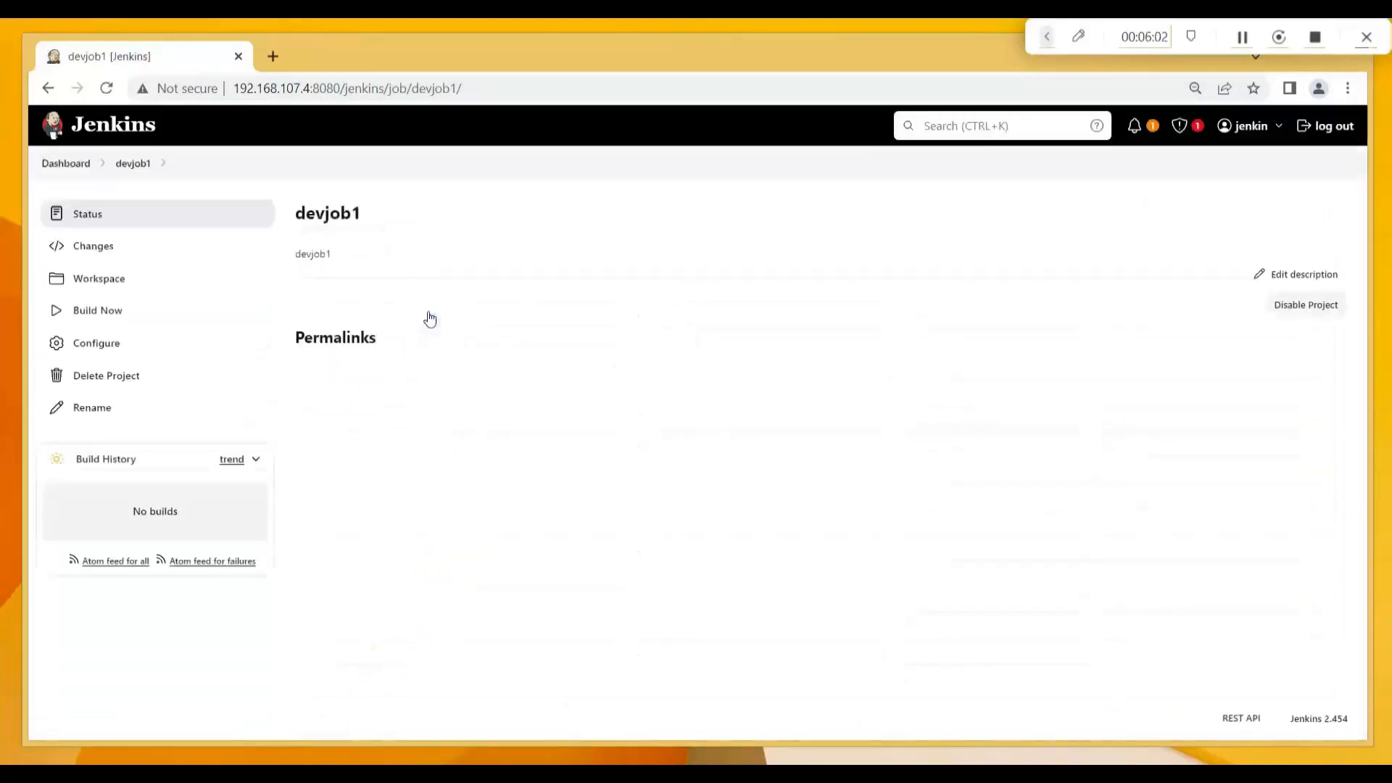
left_click(112, 350)
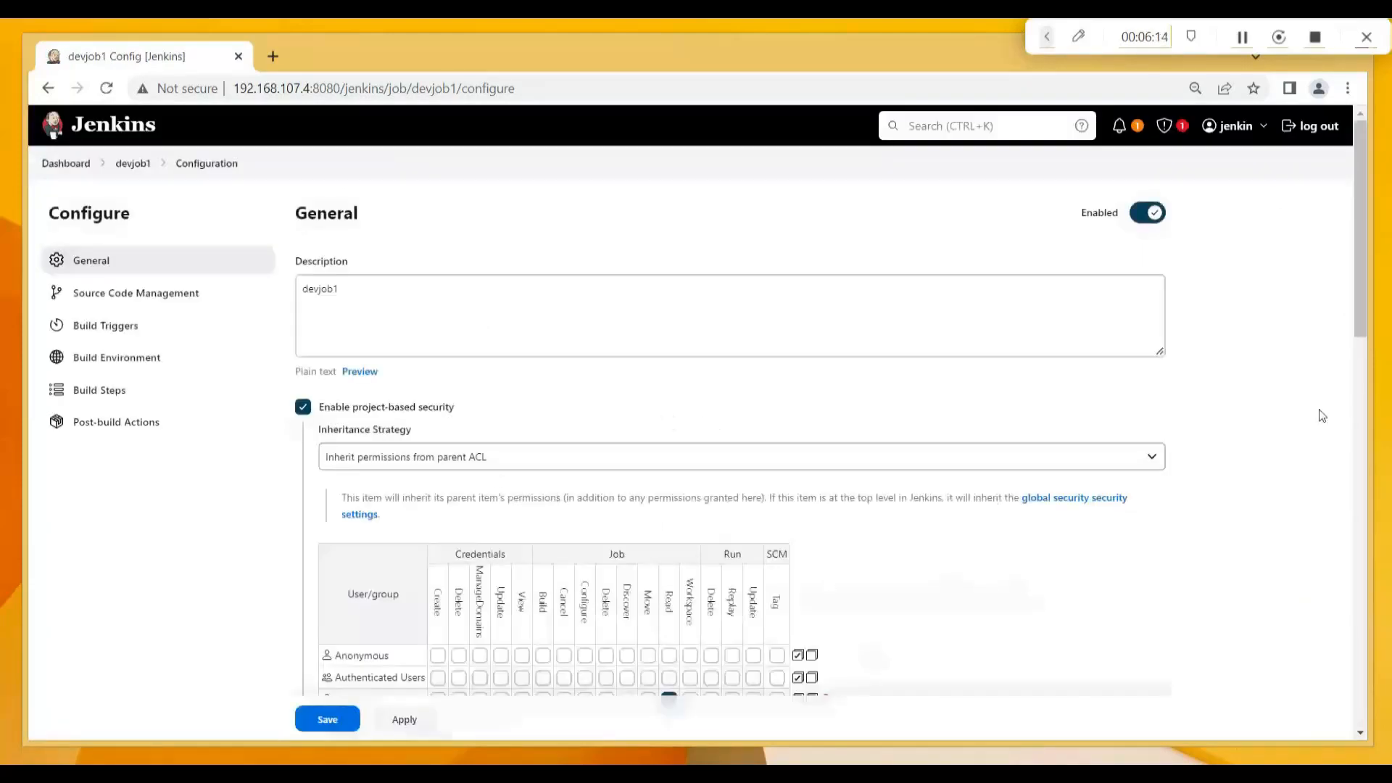
Add devuser2 as a new user row in devjob1's permission matrix.
left_click_drag(1363, 339, 1368, 398)
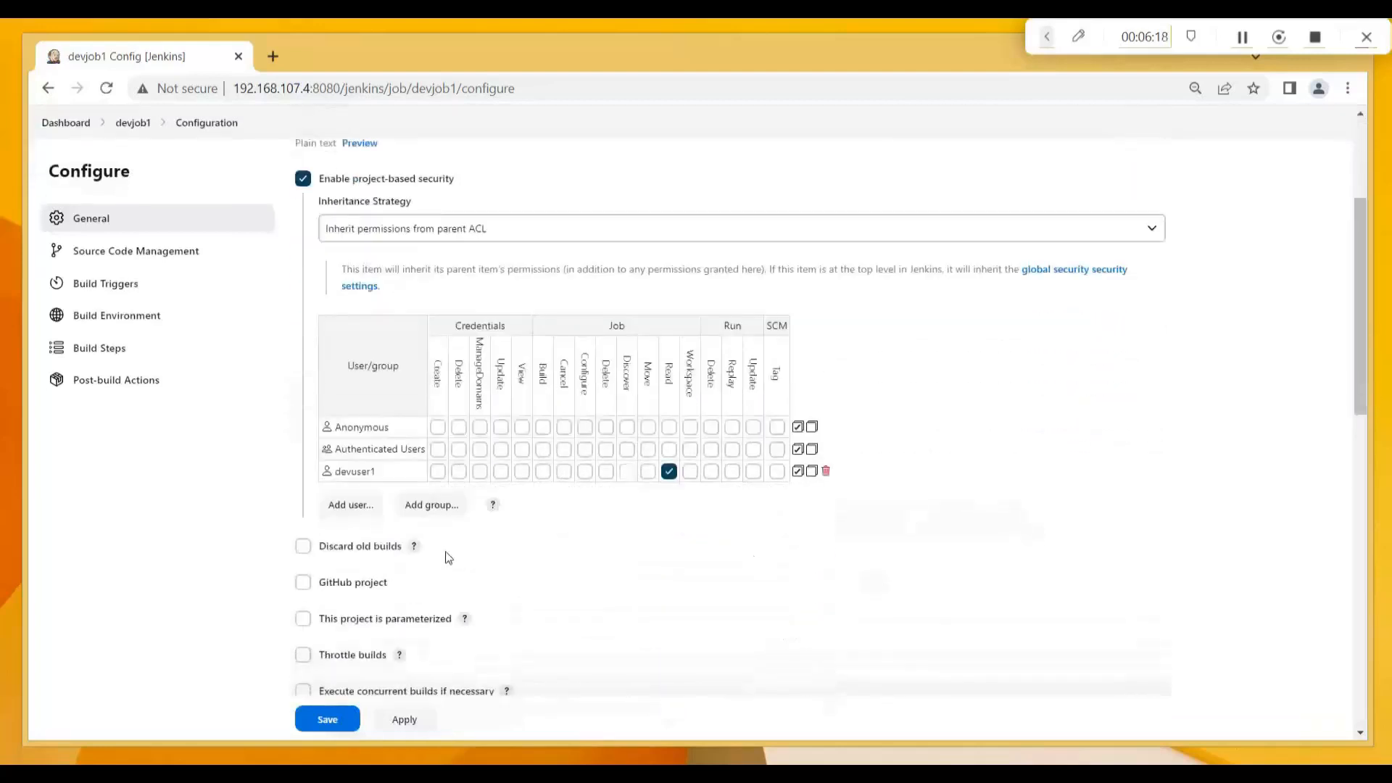
left_click(342, 511)
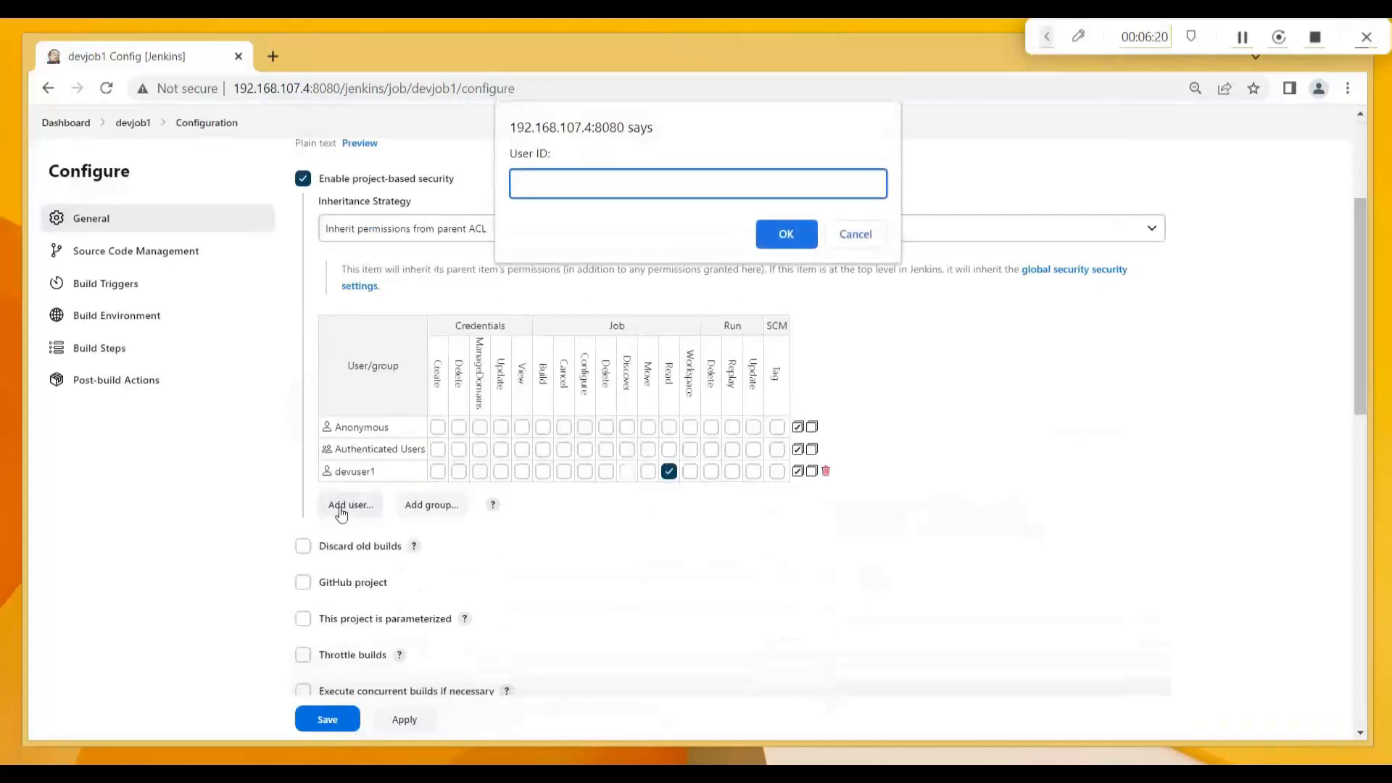
type("devuser2")
left_click(786, 234)
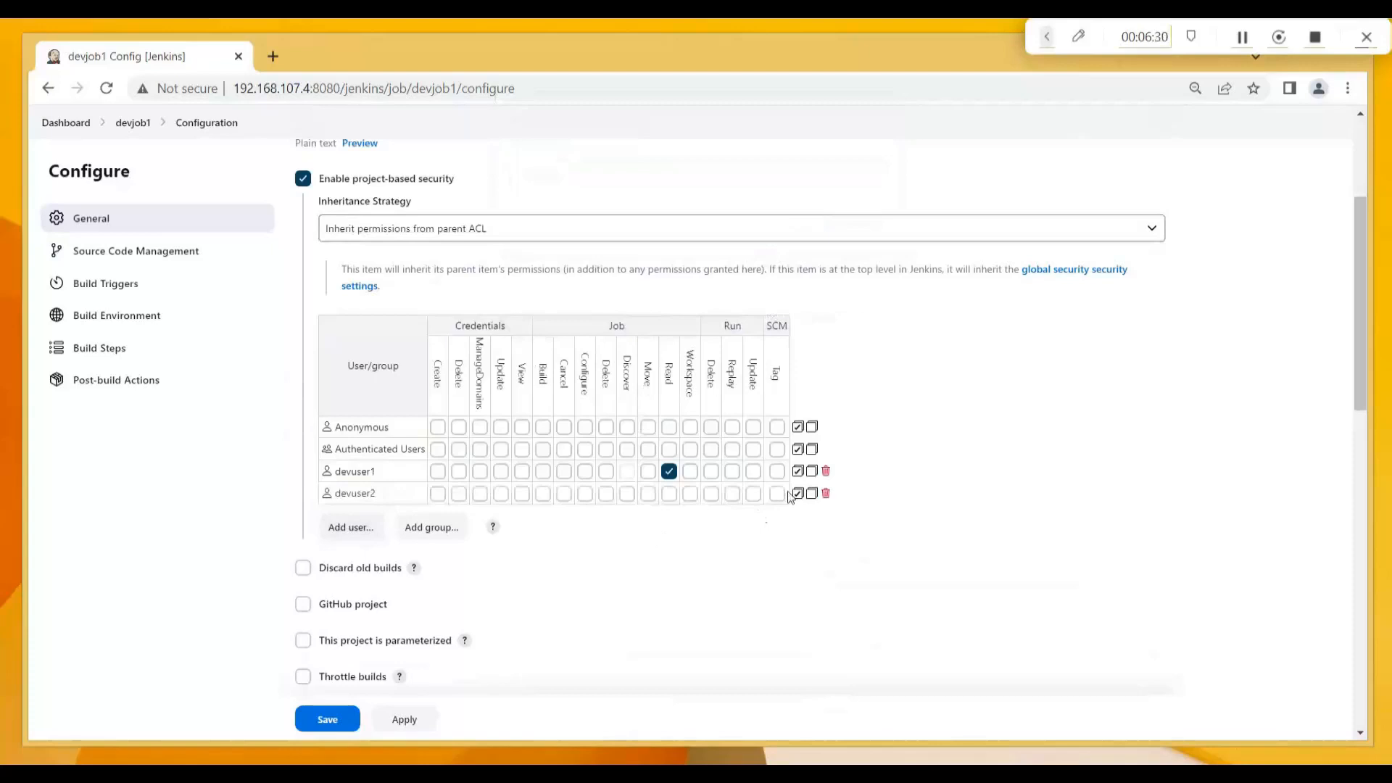
Grant devuser2 all Credentials permissions, Job Build through Workspace, and Run Delete on devjob1.
left_click(438, 494)
left_click(459, 494)
left_click(480, 494)
left_click(501, 494)
left_click(522, 494)
left_click(543, 495)
left_click(564, 495)
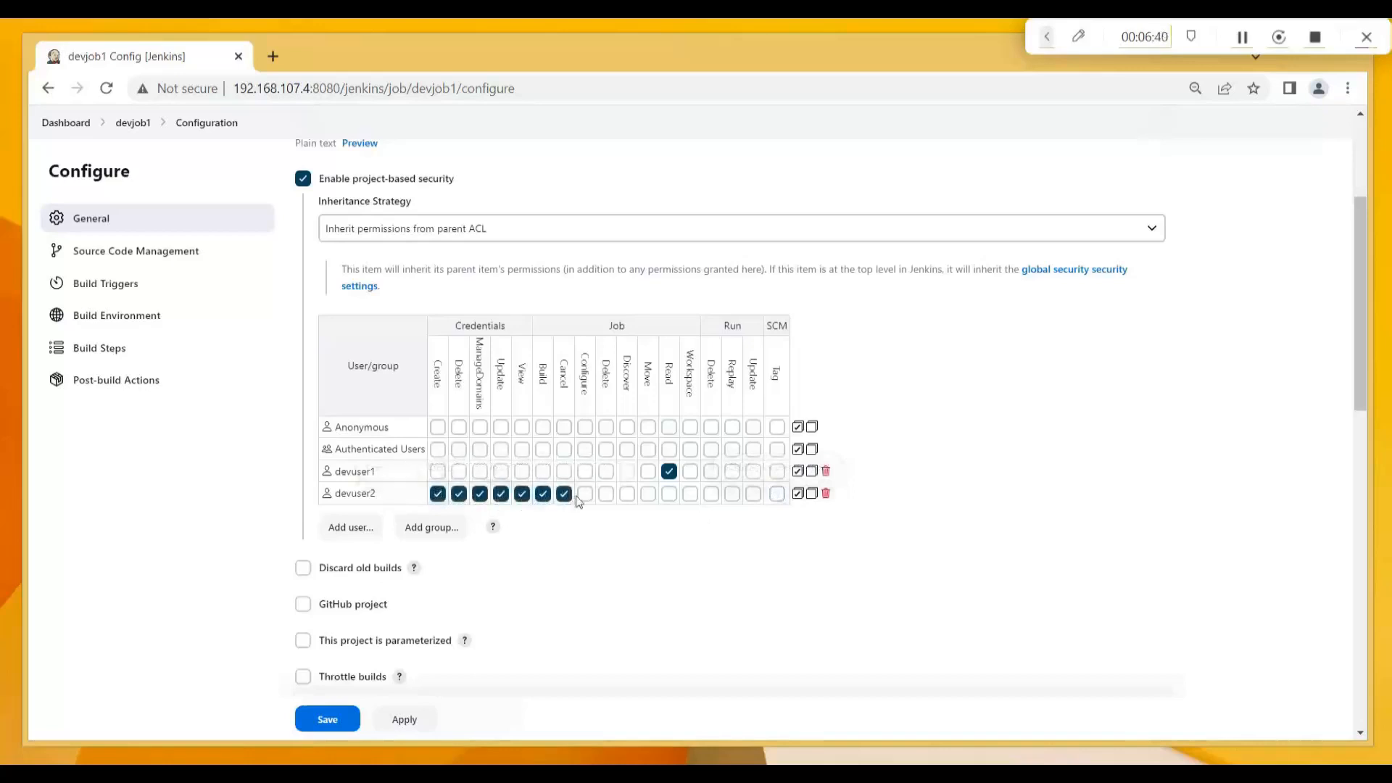
left_click(585, 495)
left_click(606, 494)
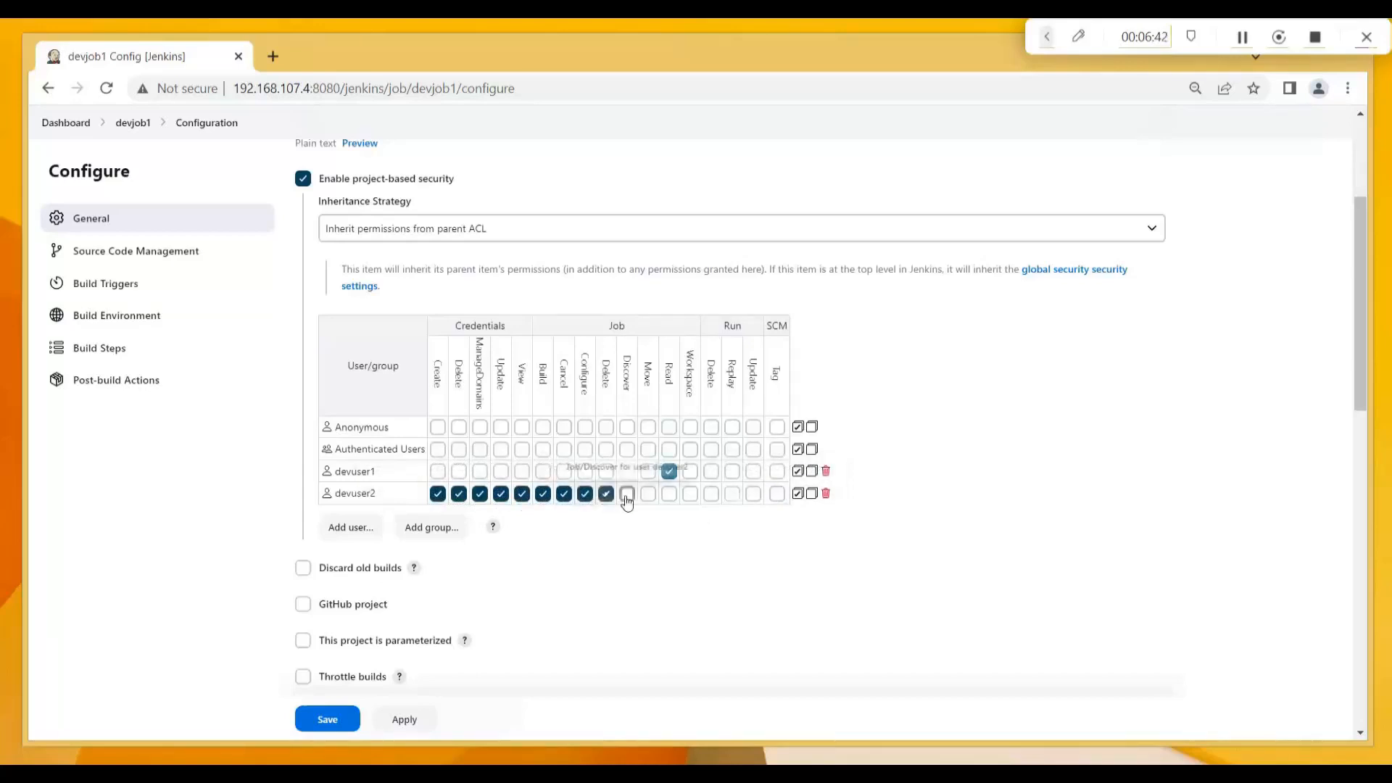
left_click(627, 495)
left_click(669, 496)
left_click(691, 497)
left_click(714, 495)
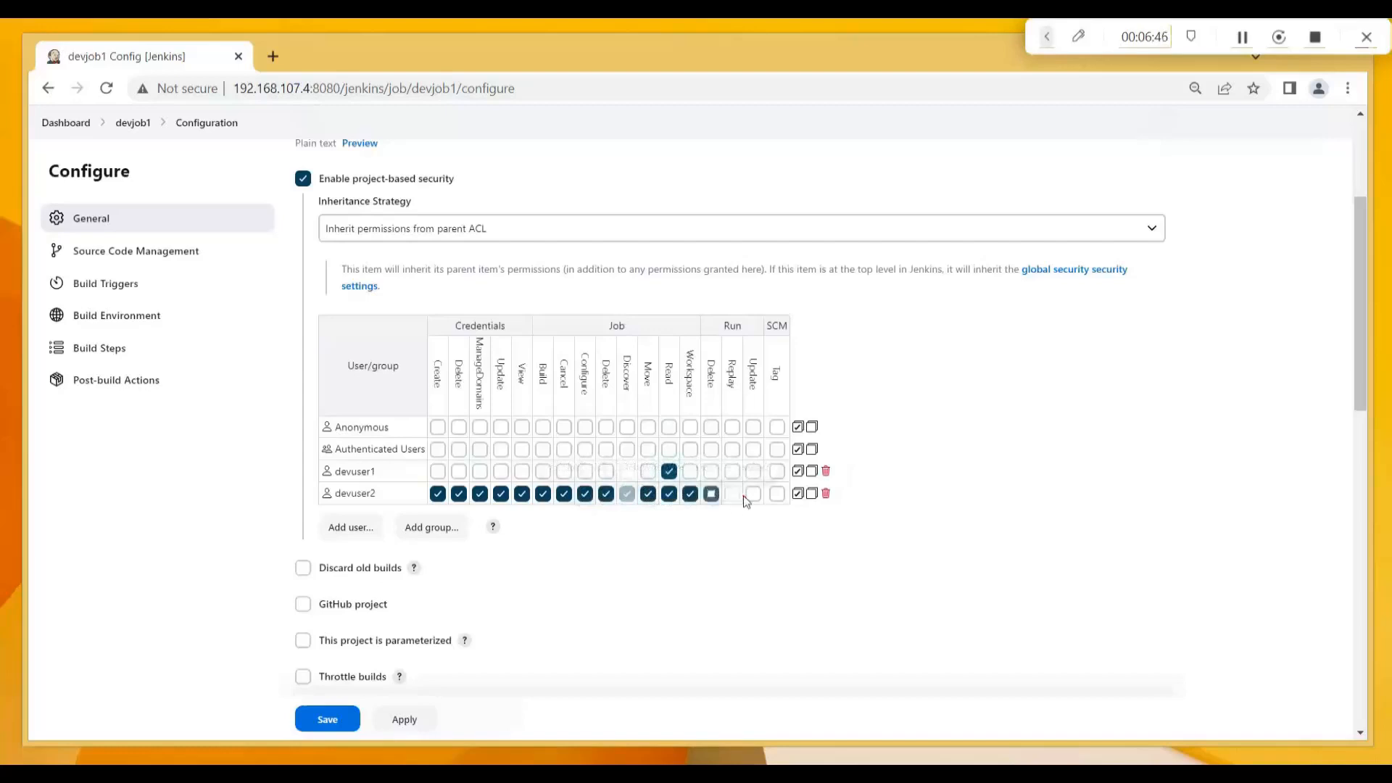
Give devuser1 Credentials ManageDomains, Credentials Update and Job Delete on devjob1.
left_click(479, 473)
left_click(501, 472)
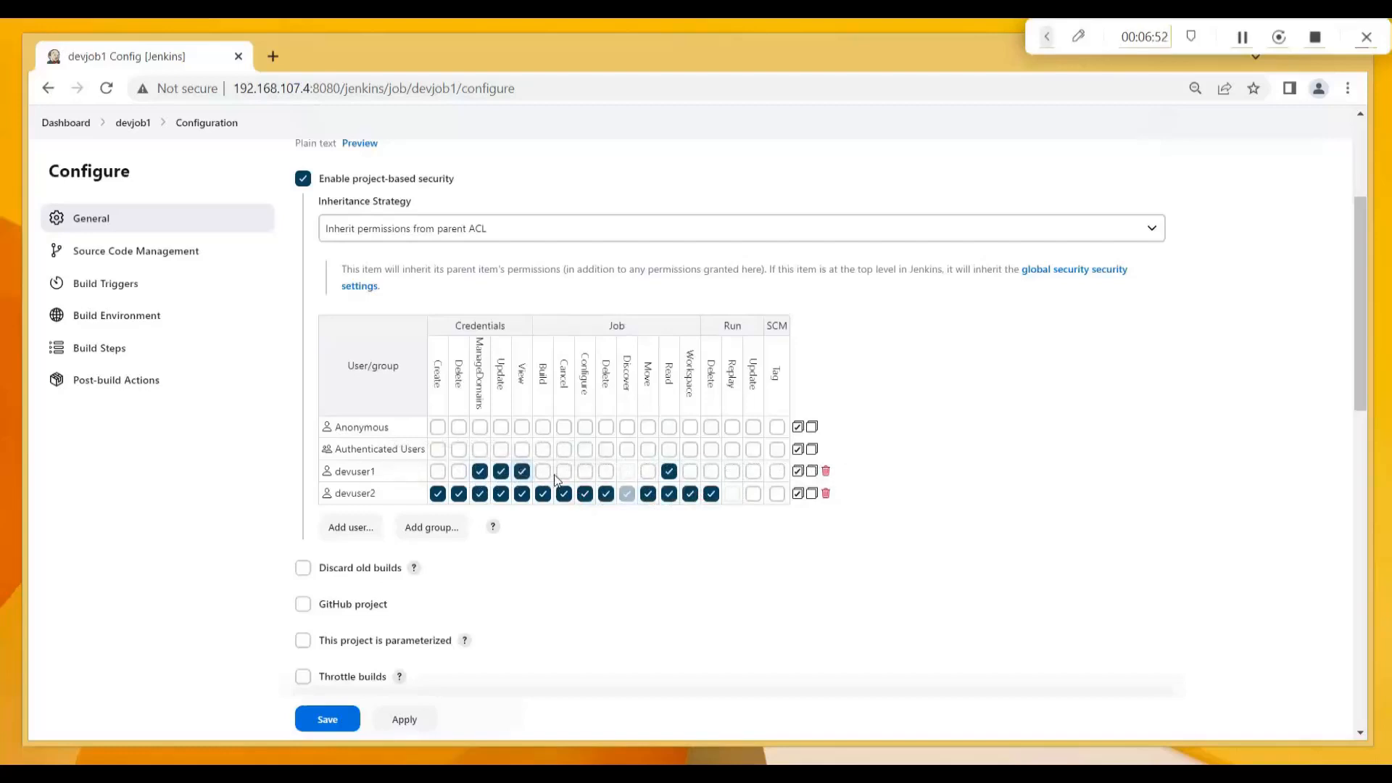
left_click(606, 472)
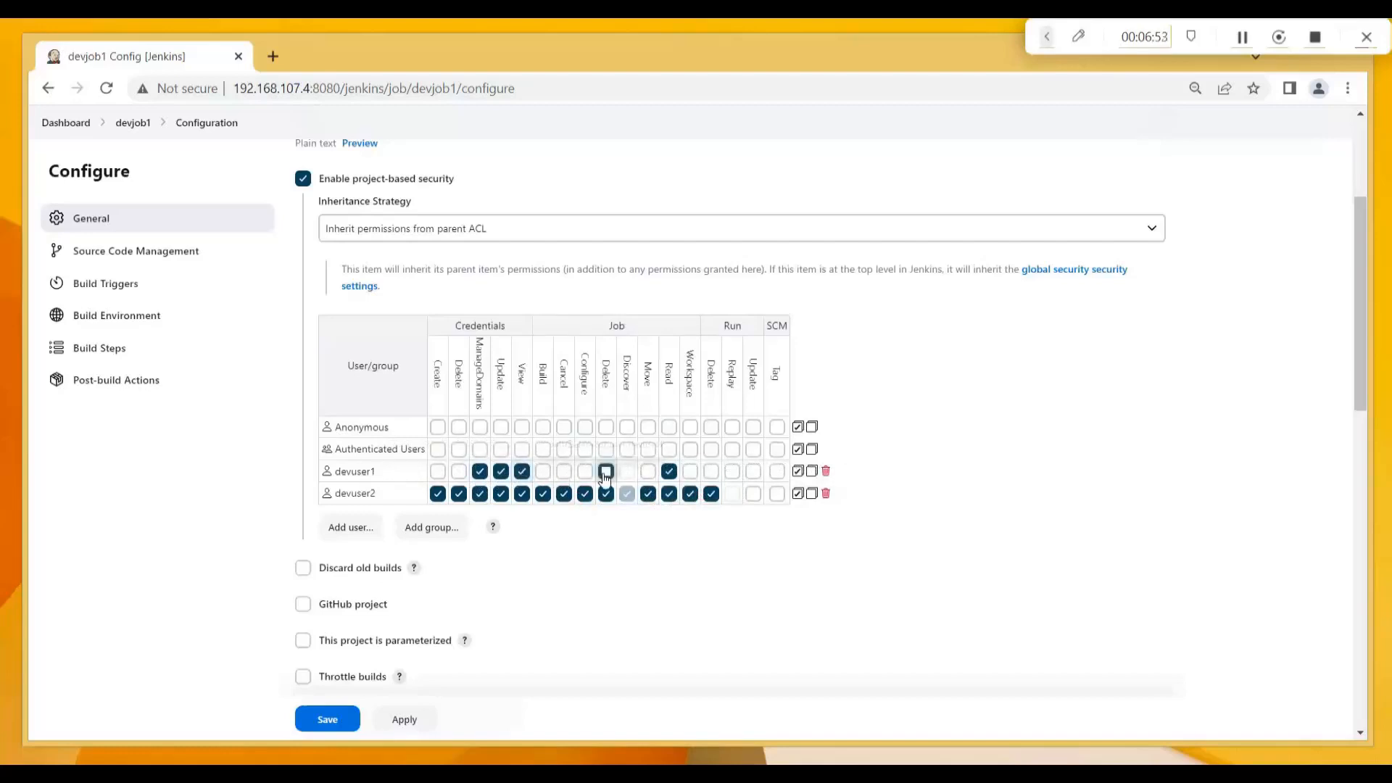
left_click(348, 527)
Add devuser3 with Credentials Create to devjob1's matrix and save the configuration.
type("devuser3")
left_click(780, 246)
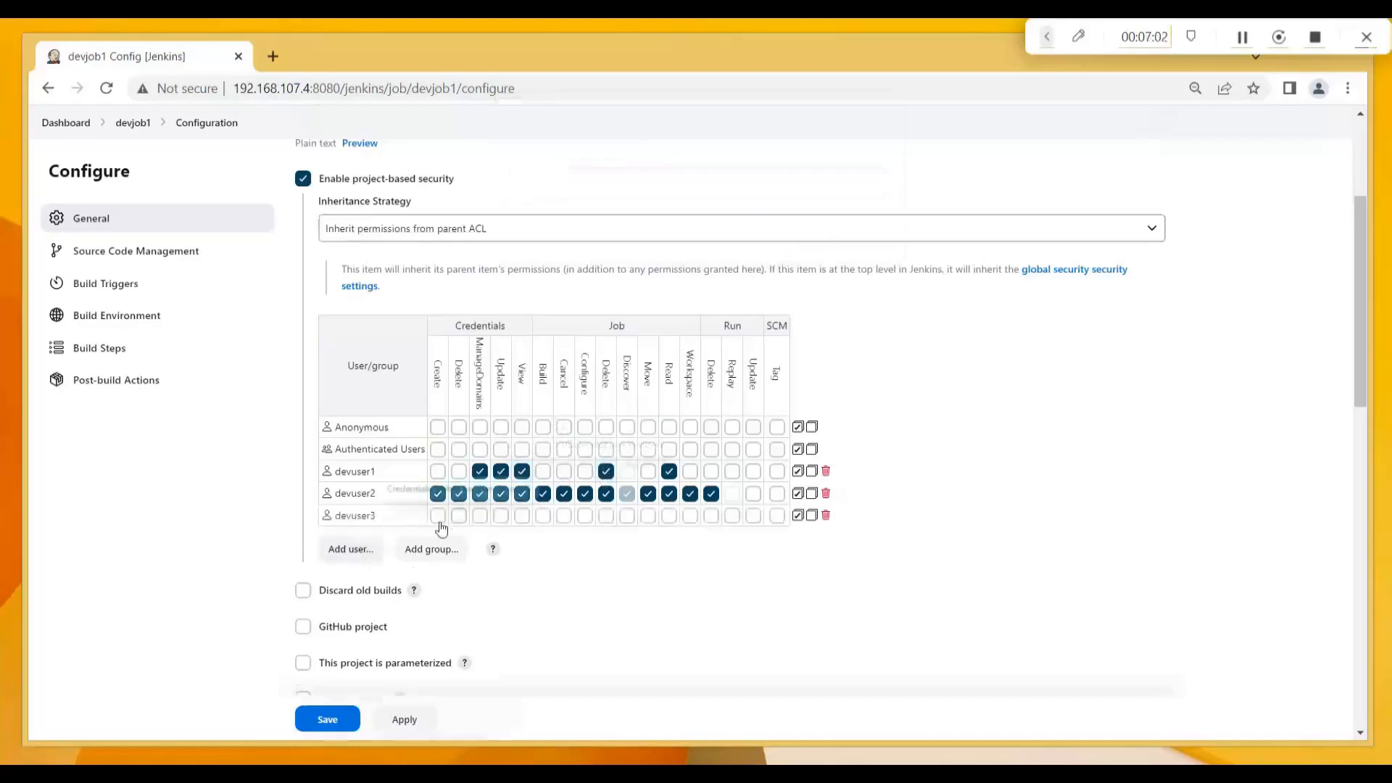
left_click(438, 516)
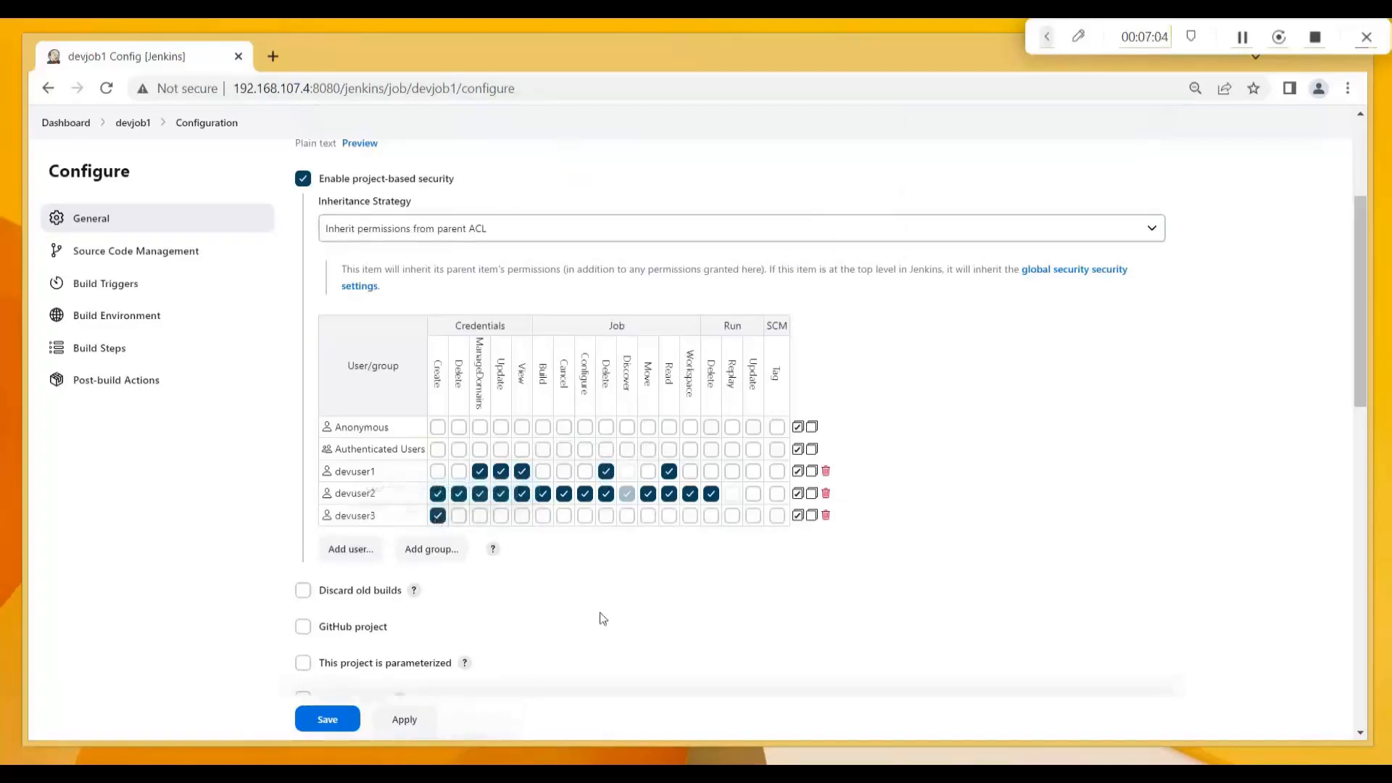
left_click(336, 725)
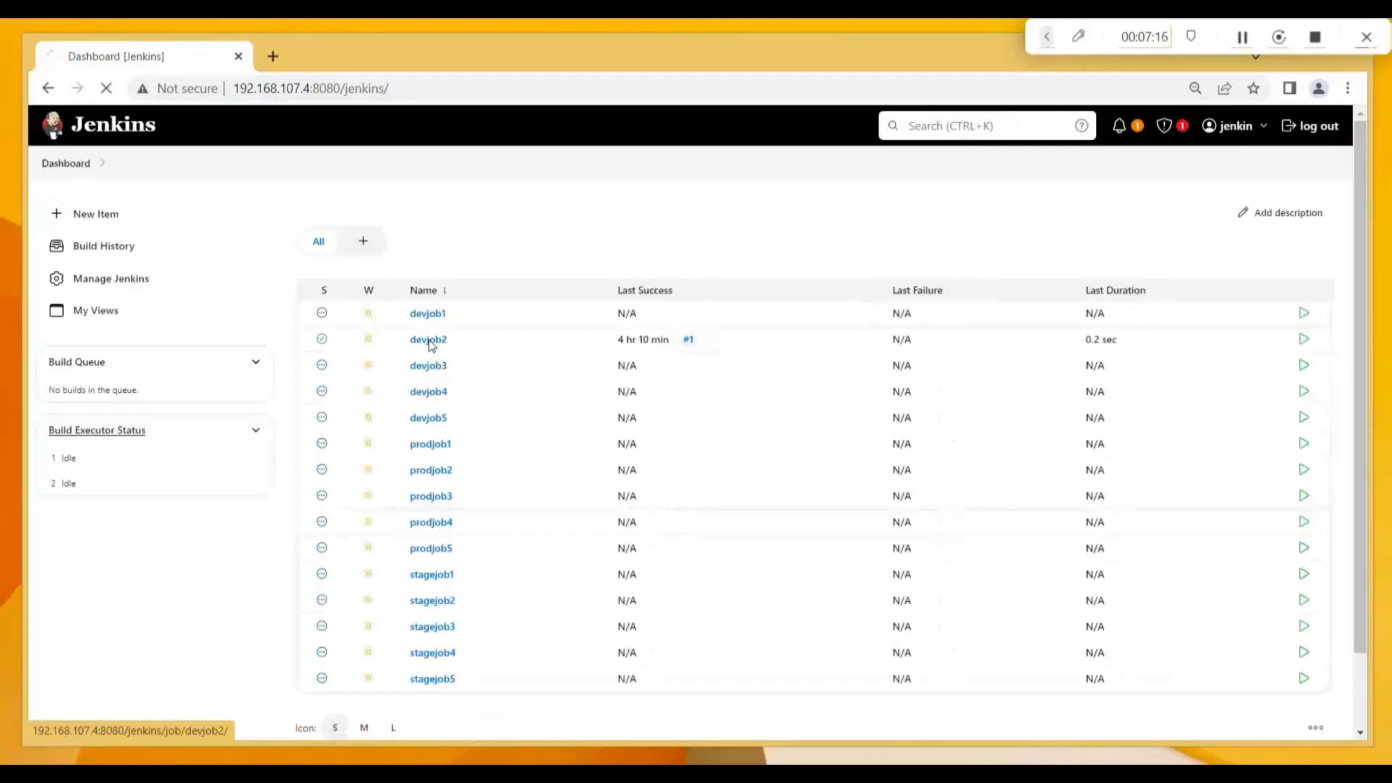
Open devjob2 from the dashboard and go to its Configure page.
left_click(429, 340)
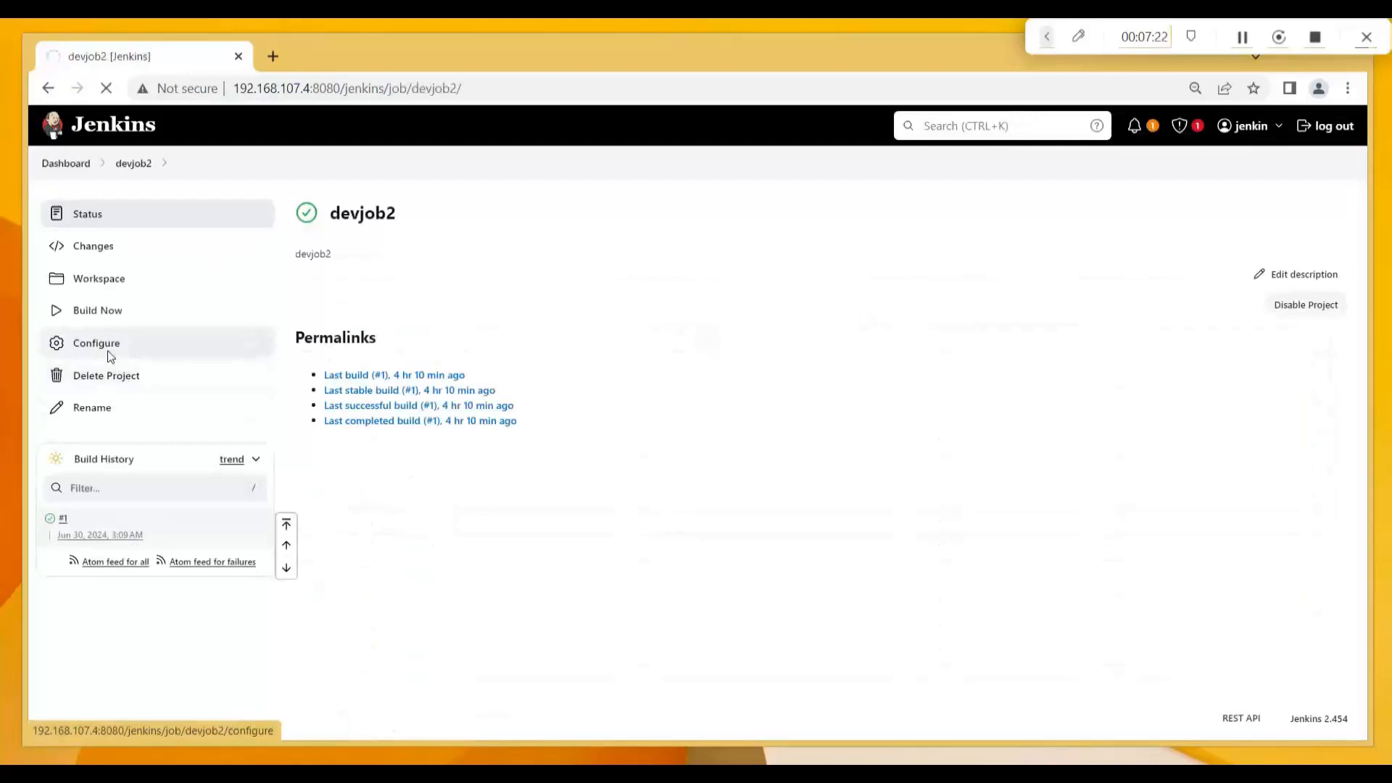
left_click(110, 356)
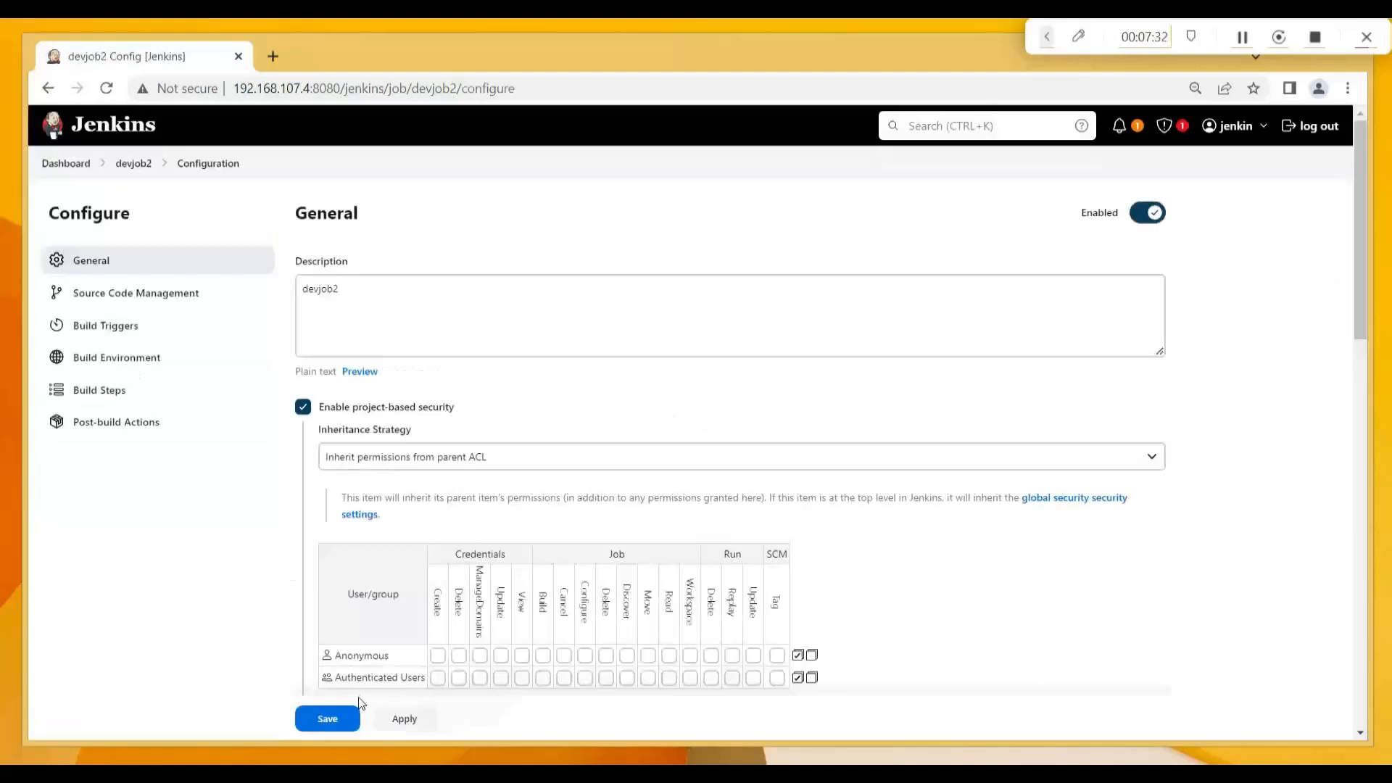
left_click_drag(1367, 336, 1374, 425)
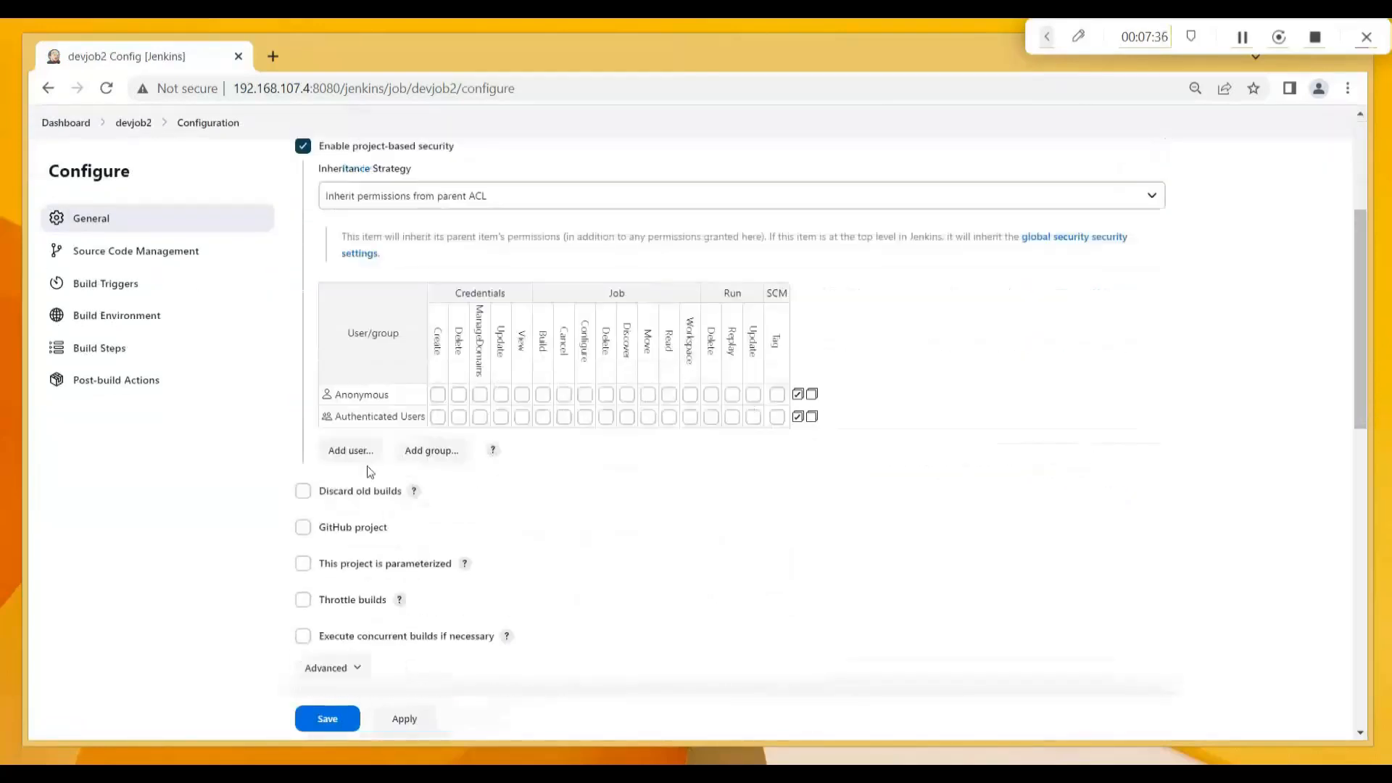
Add devuser1 to devjob2's matrix with Credentials Create and Job Read.
left_click(347, 455)
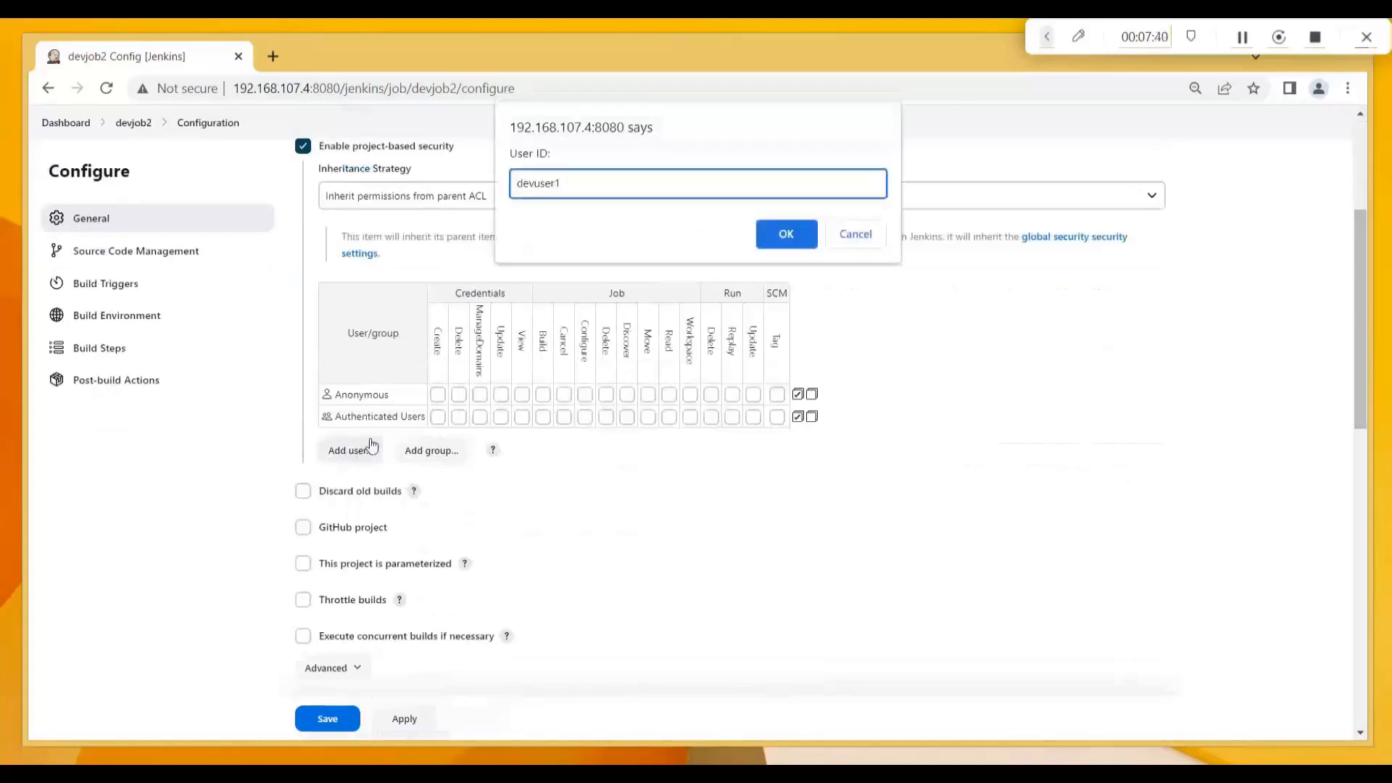
left_click(786, 235)
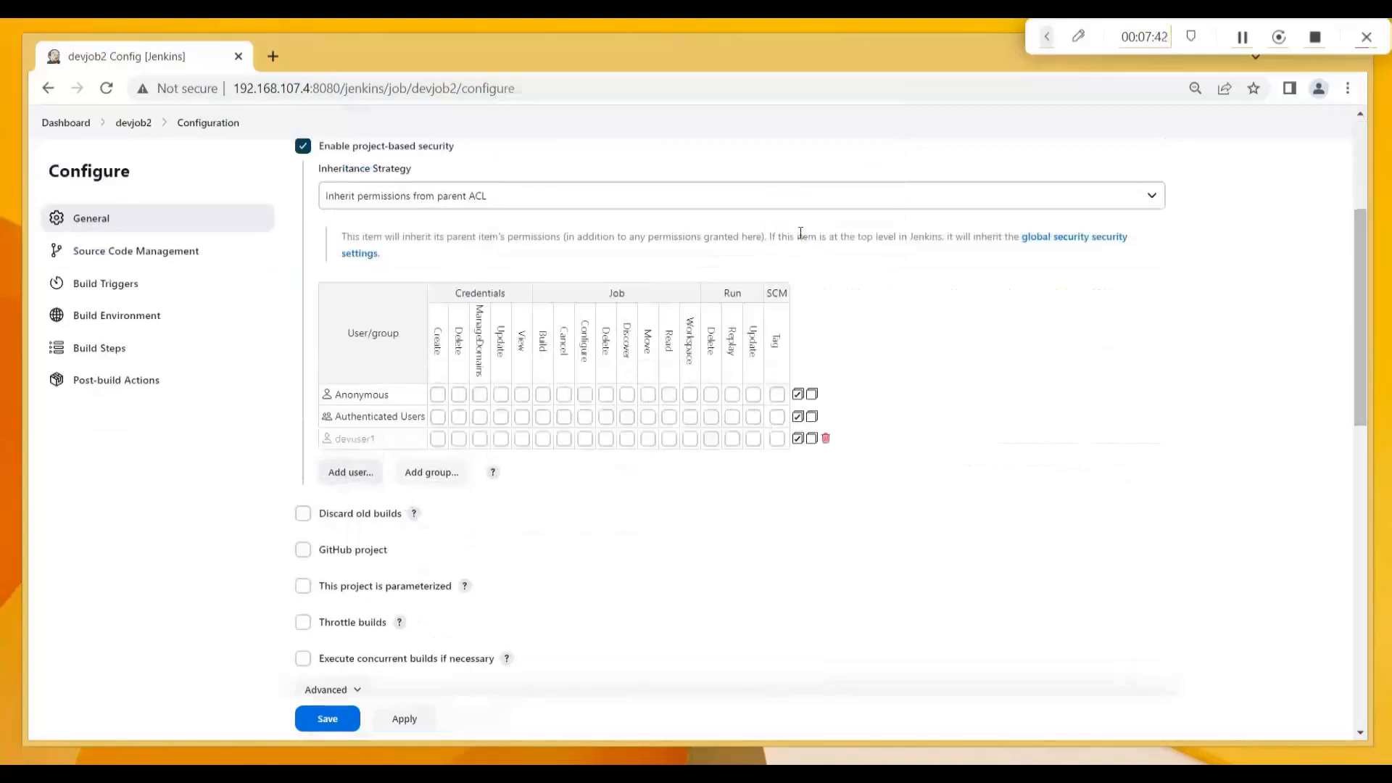
left_click(438, 439)
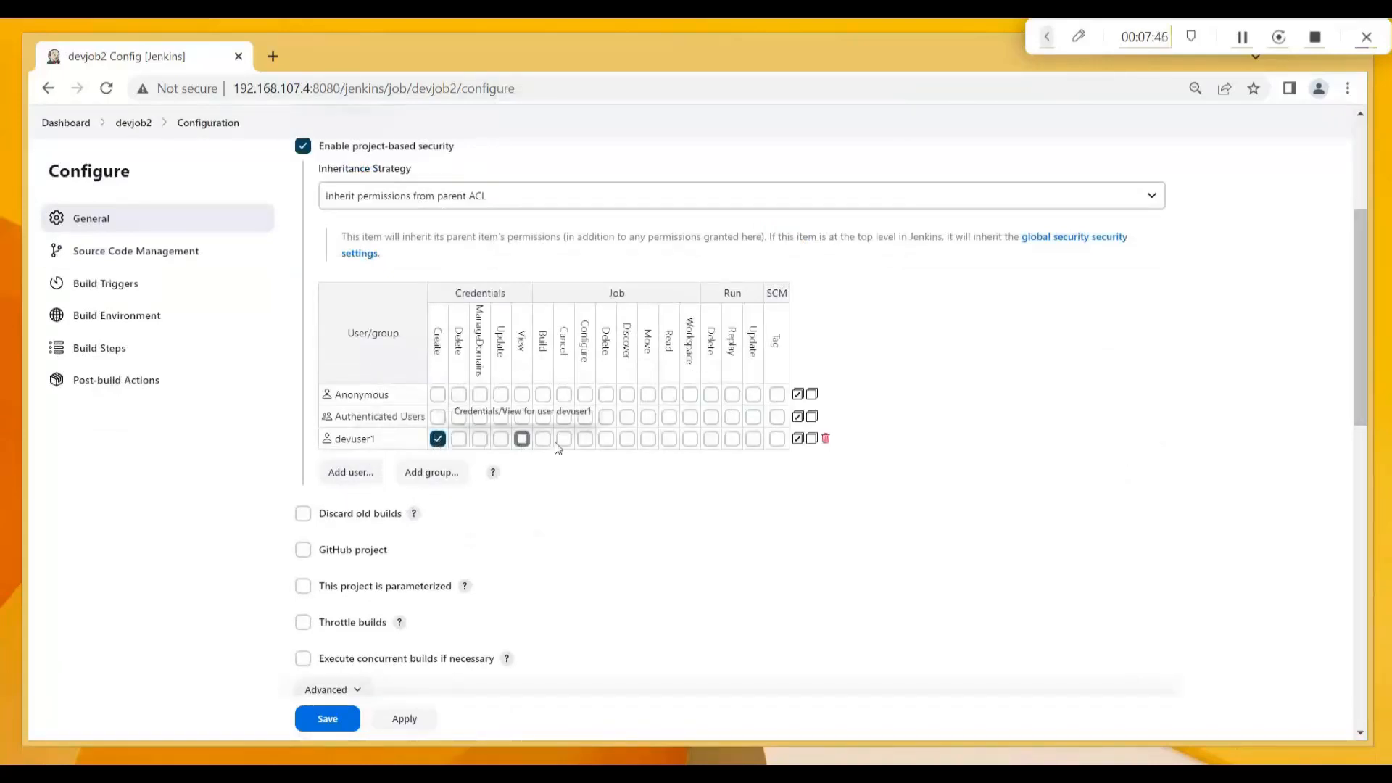
left_click(670, 440)
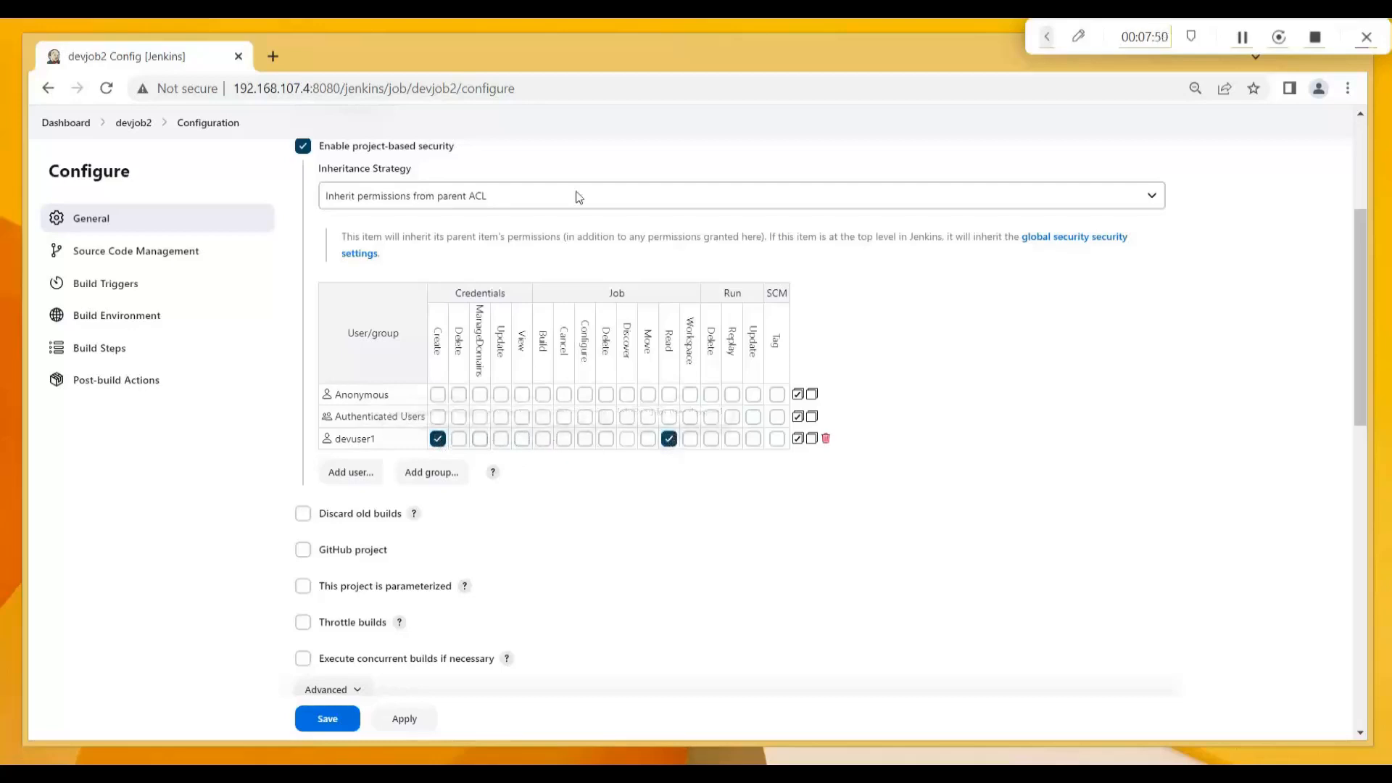
Add devuser2 with Job Move and Job Read, then save devjob2's configuration.
left_click(349, 474)
type("devuser2")
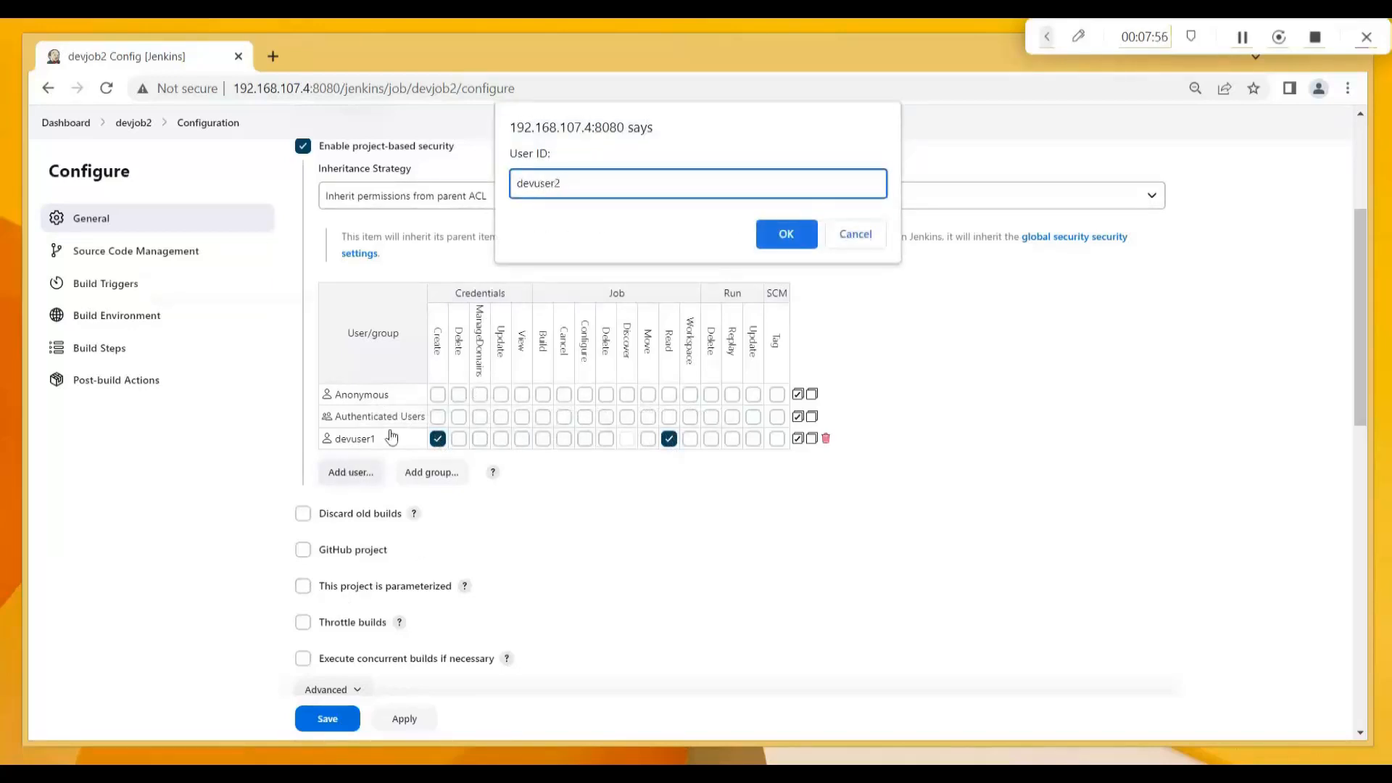
left_click(787, 232)
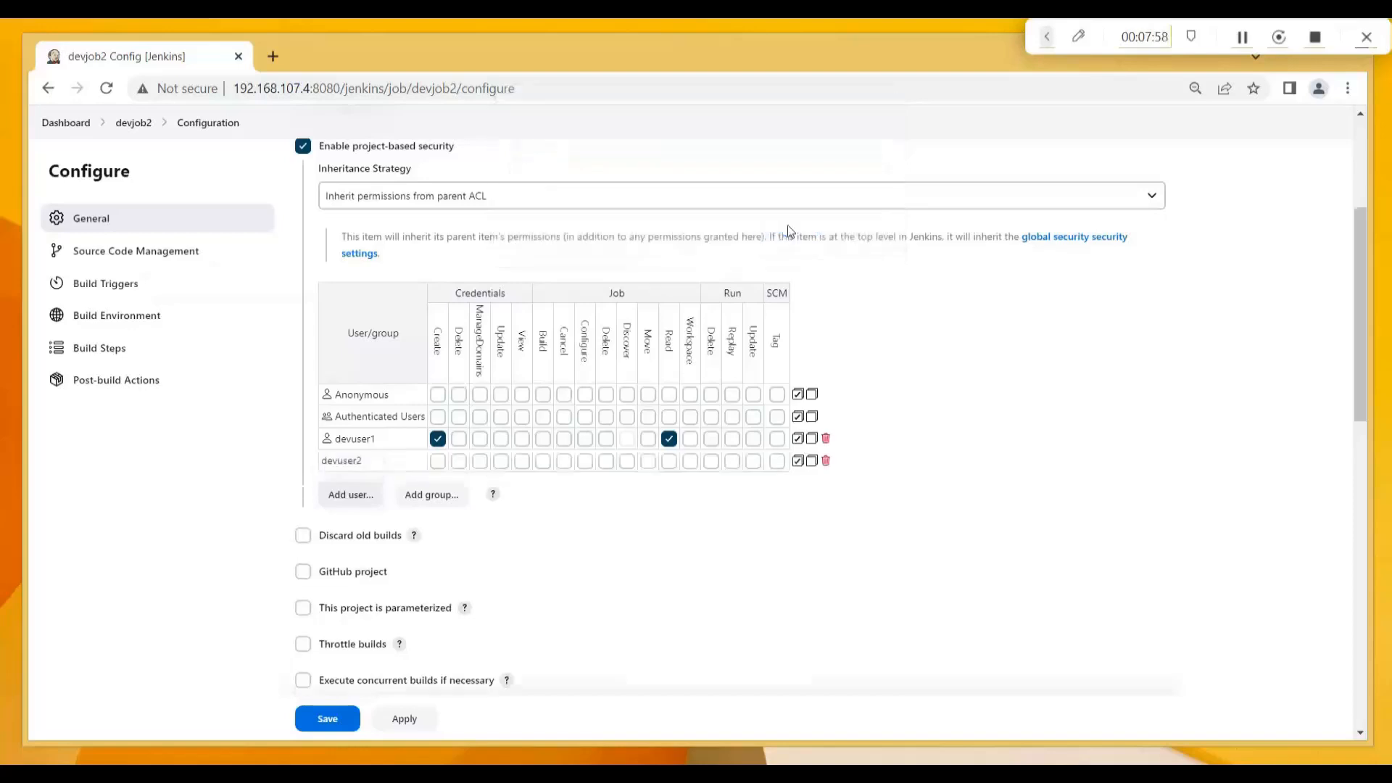
left_click(648, 462)
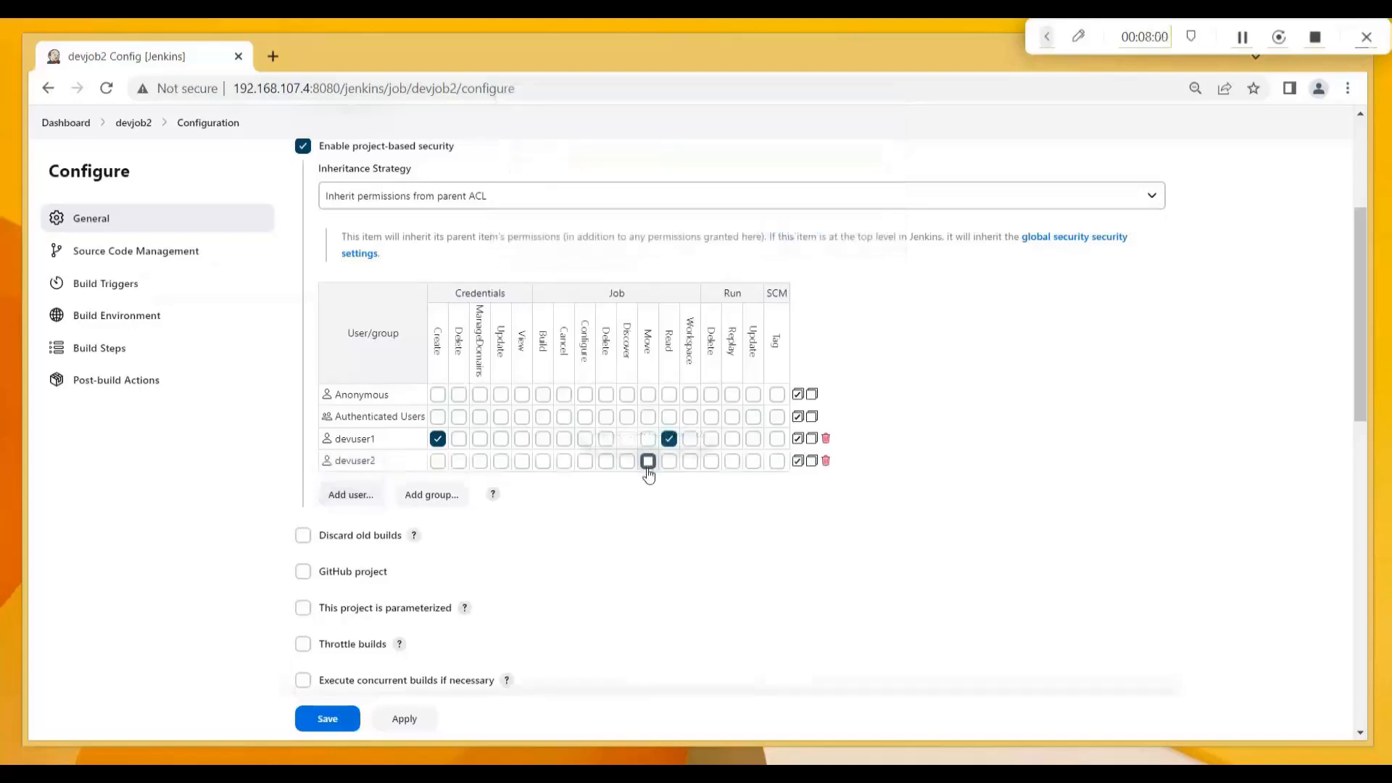
left_click(668, 461)
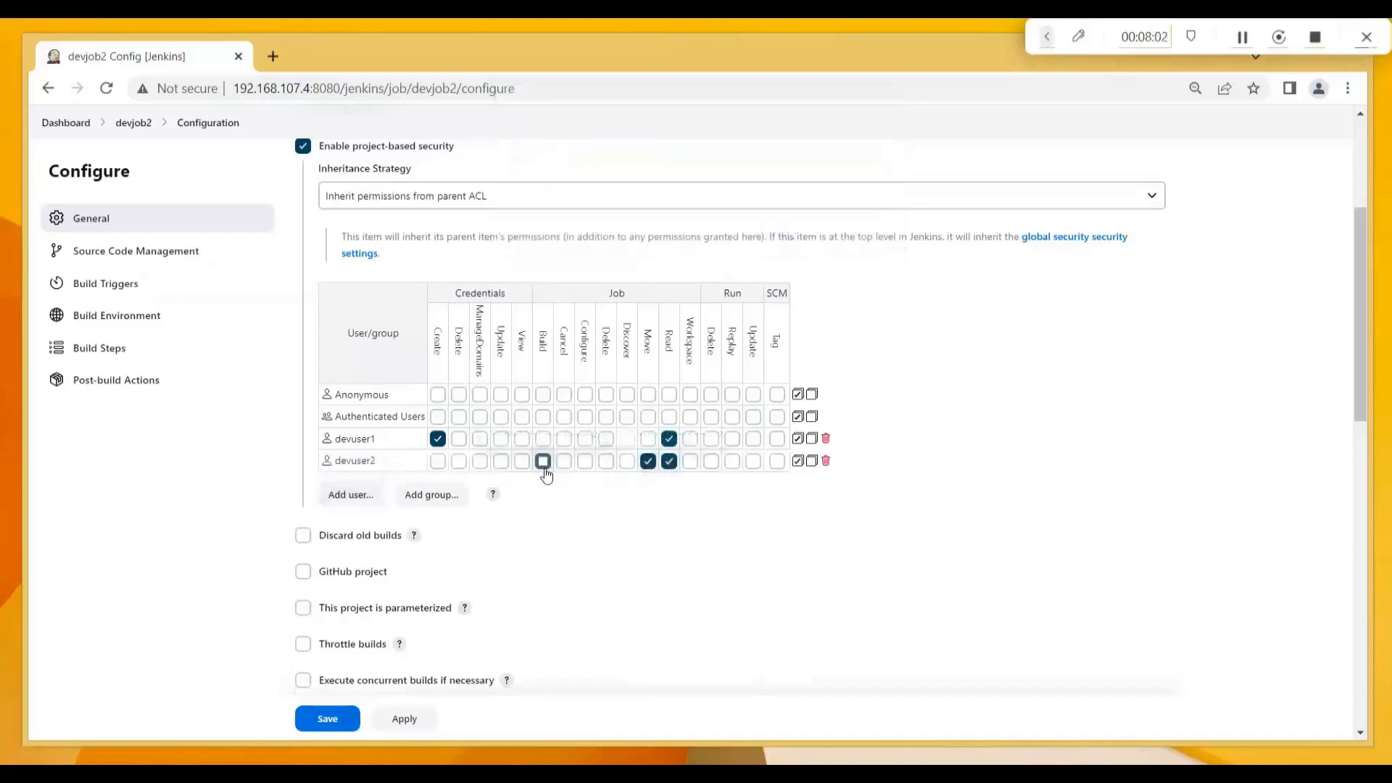
left_click(330, 725)
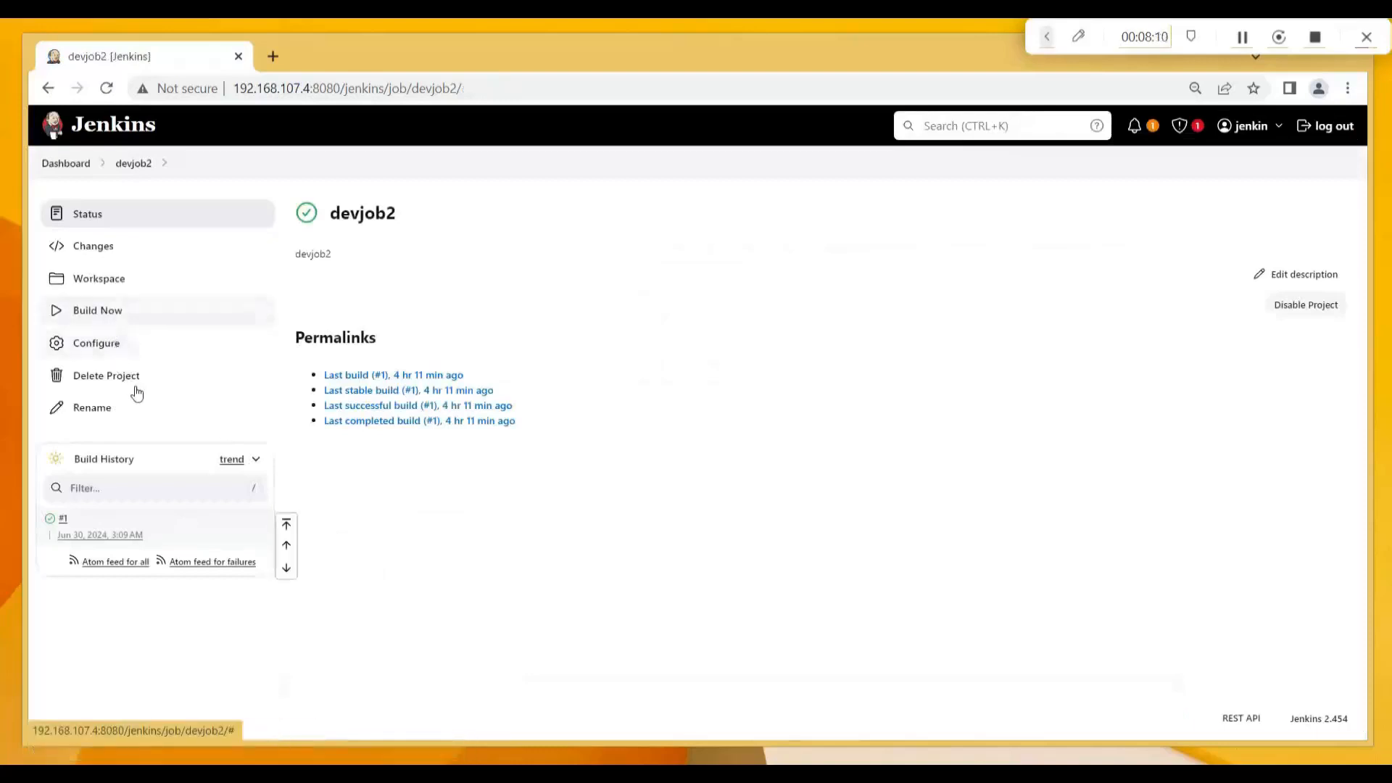
Return to the dashboard via the breadcrumb and open the devjob3 job page.
left_click(77, 171)
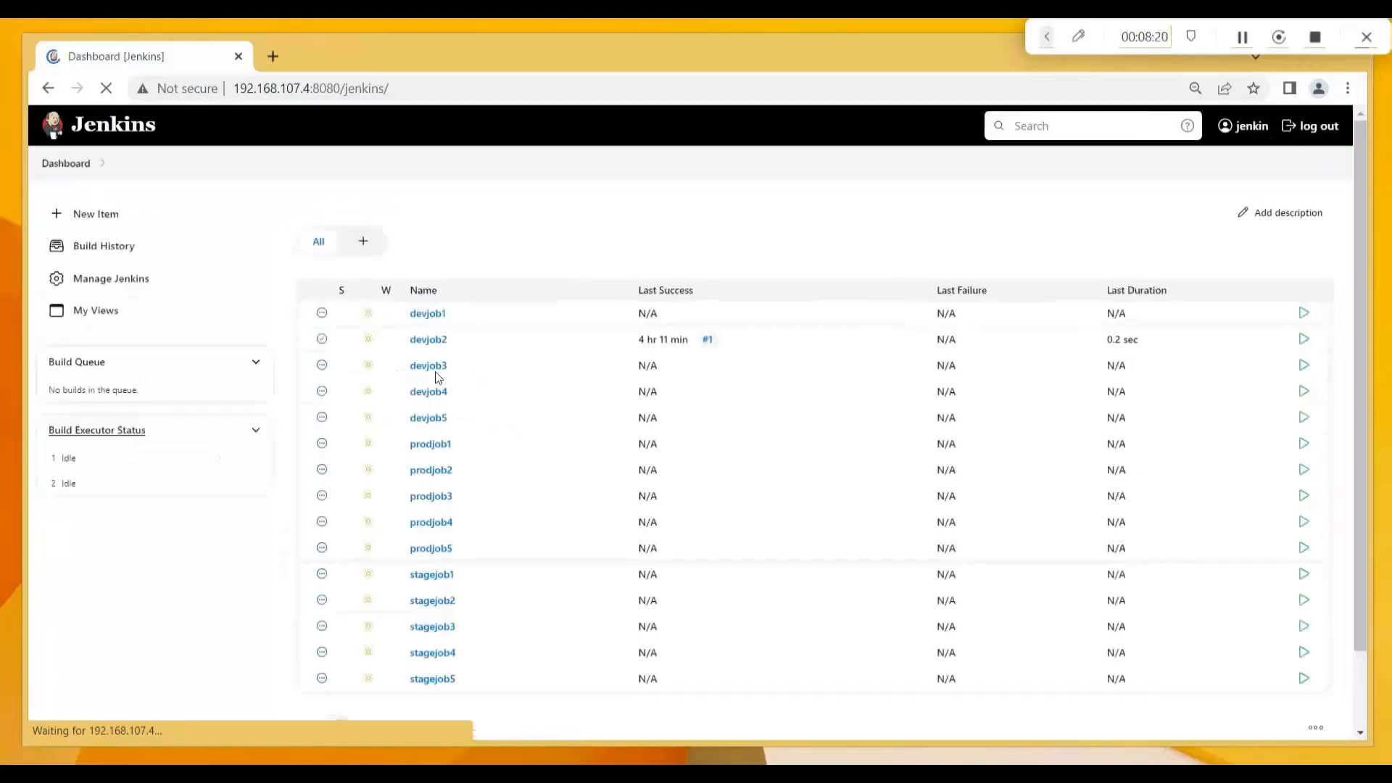
mouse_move(436, 374)
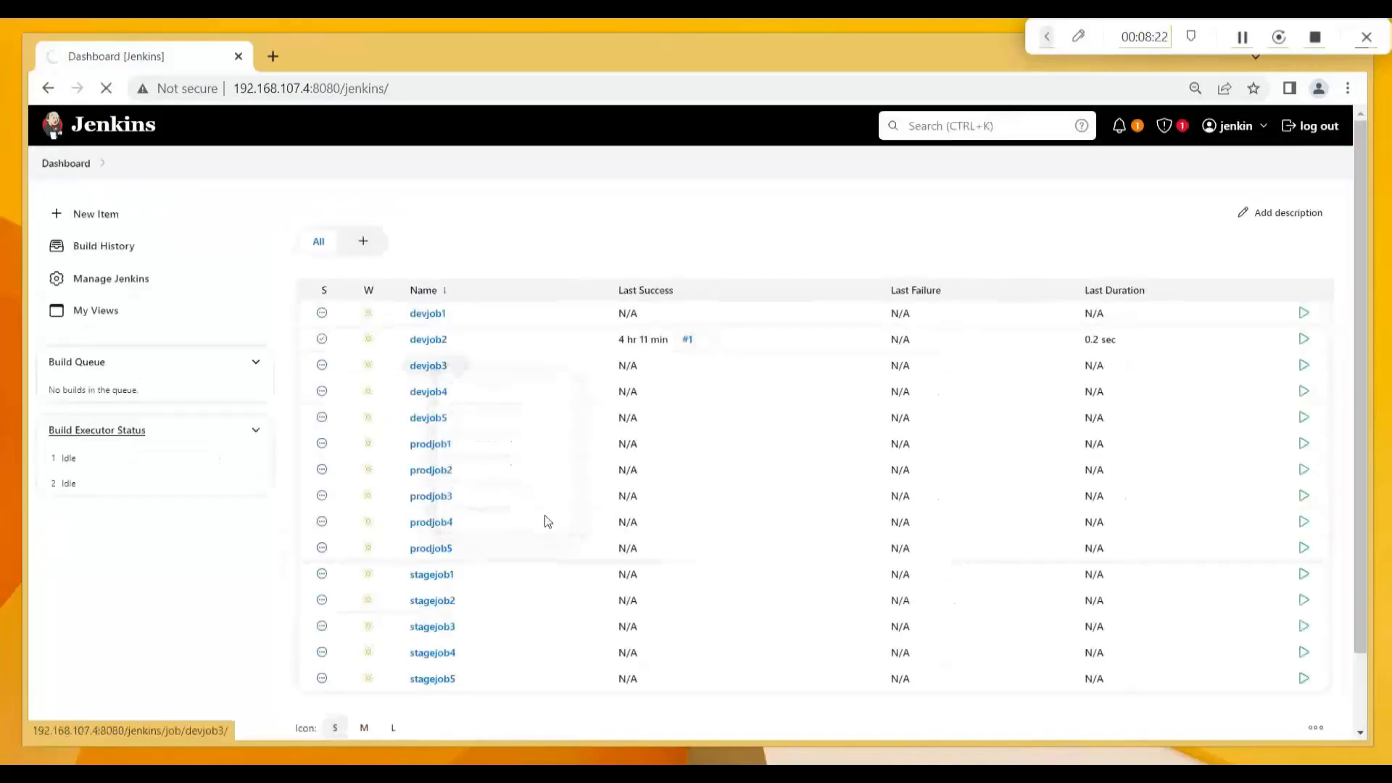
left_click(426, 368)
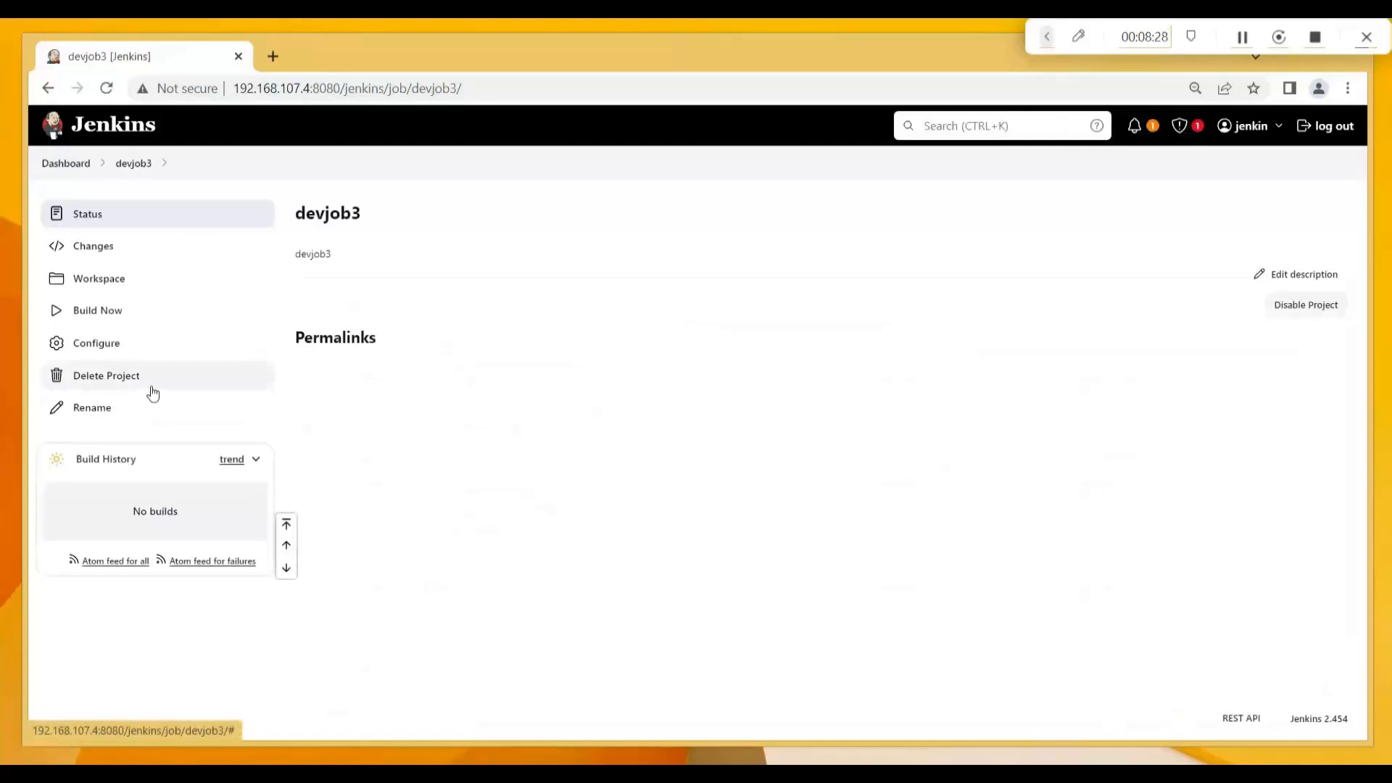
Enable project-based security on devjob3's configuration page.
left_click(103, 352)
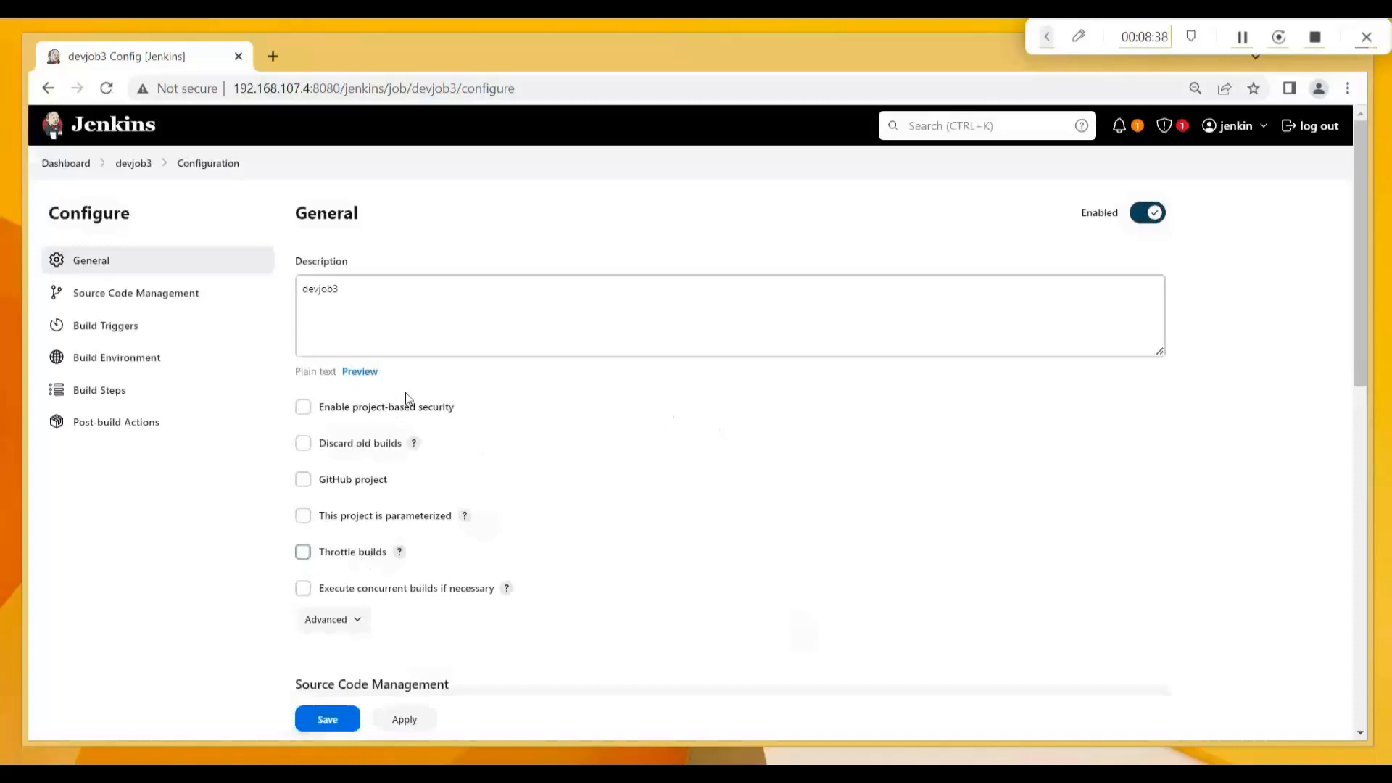
left_click(396, 410)
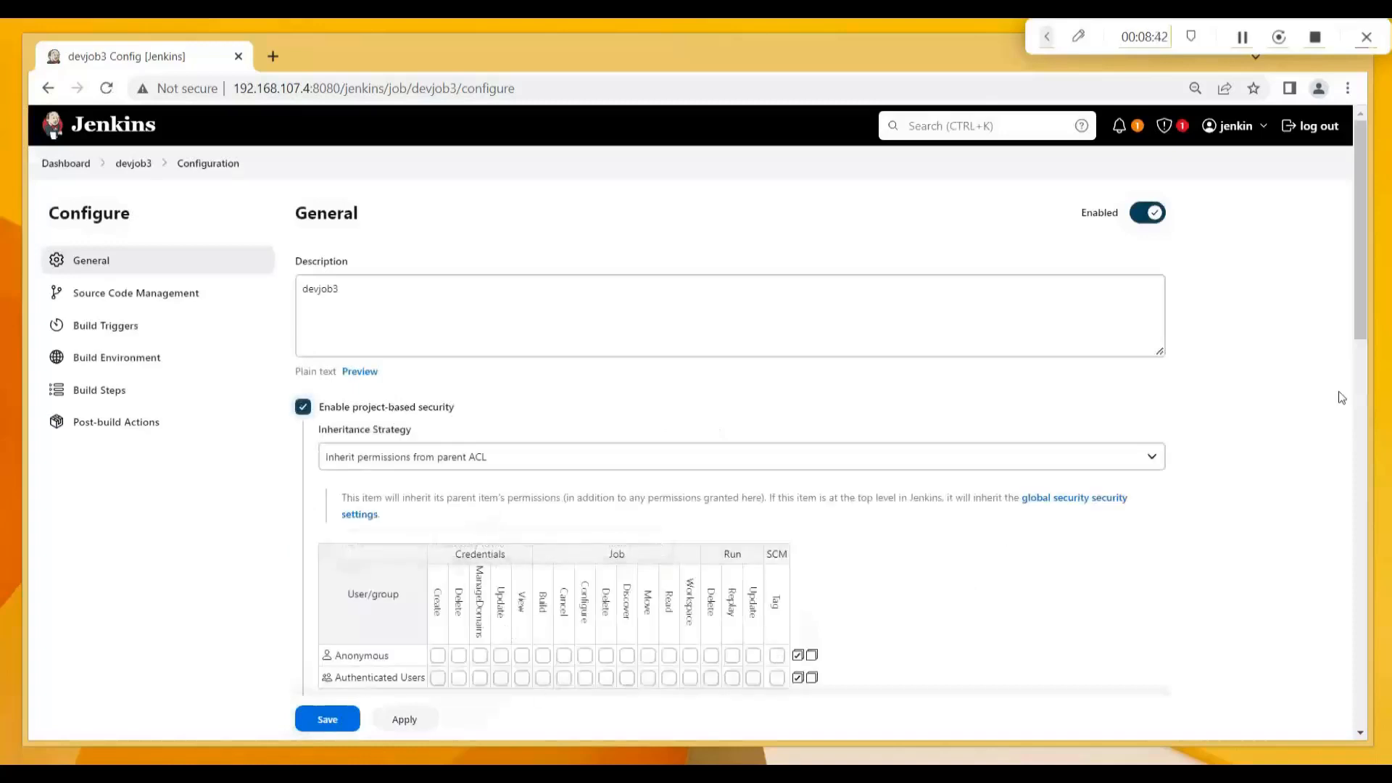
Add devuser1 and devuser2 to devjob3's matrix, each with Job Read, and save.
left_click_drag(1359, 320, 1359, 359)
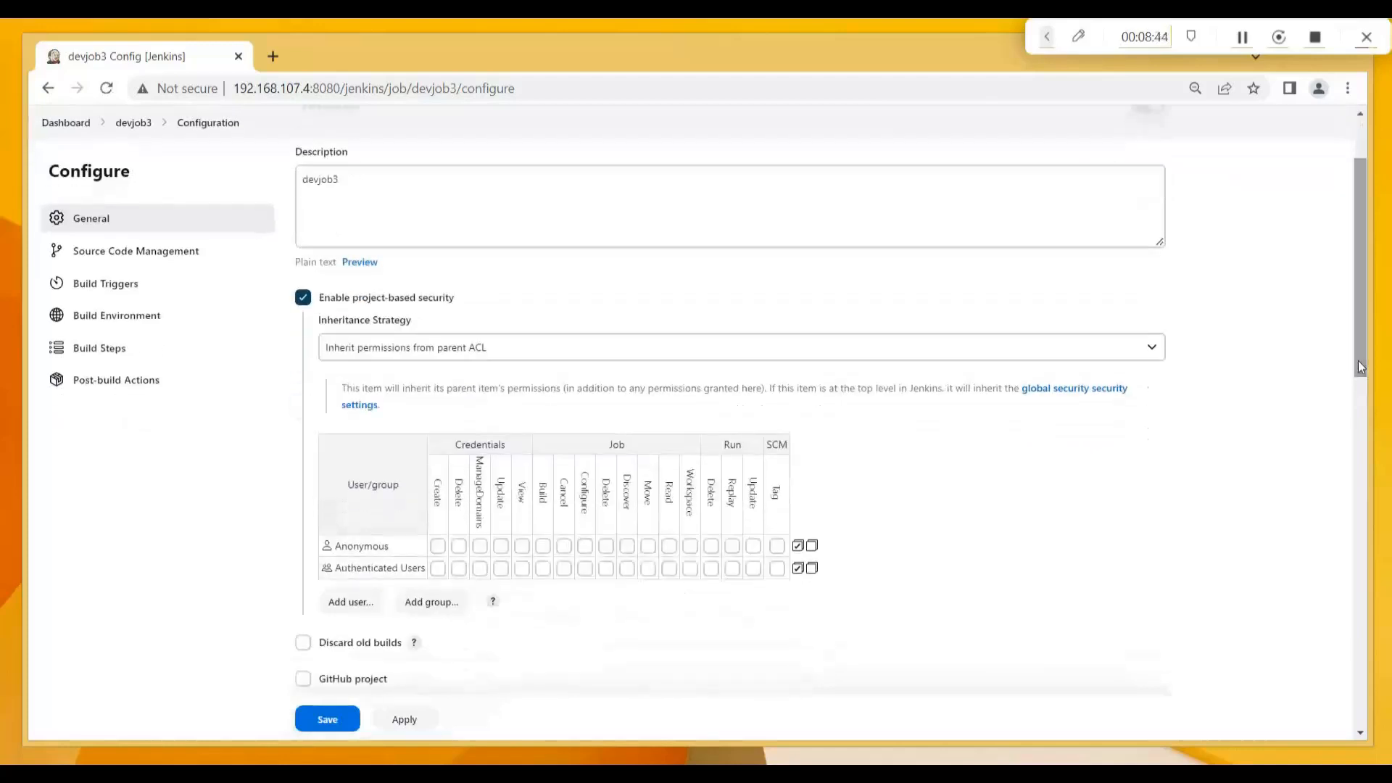
left_click(345, 606)
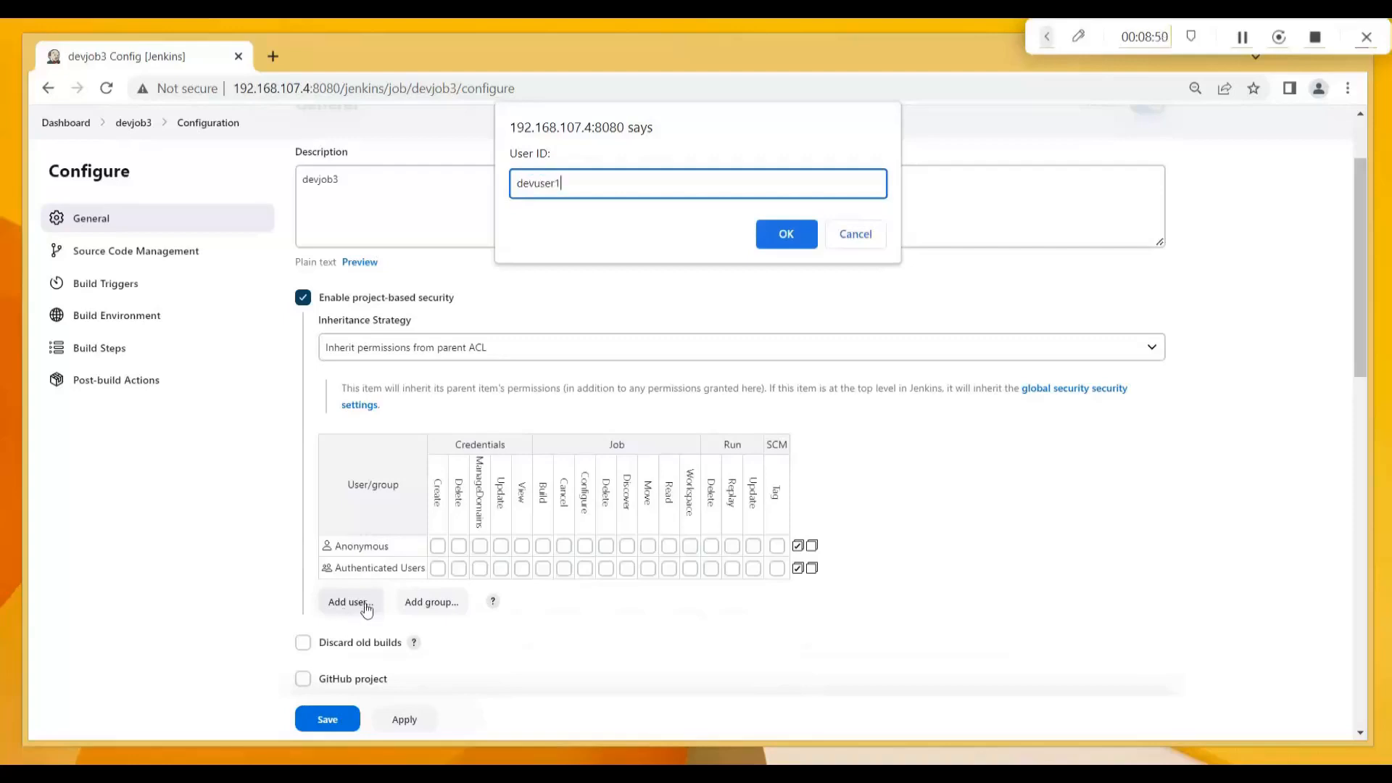
left_click(793, 237)
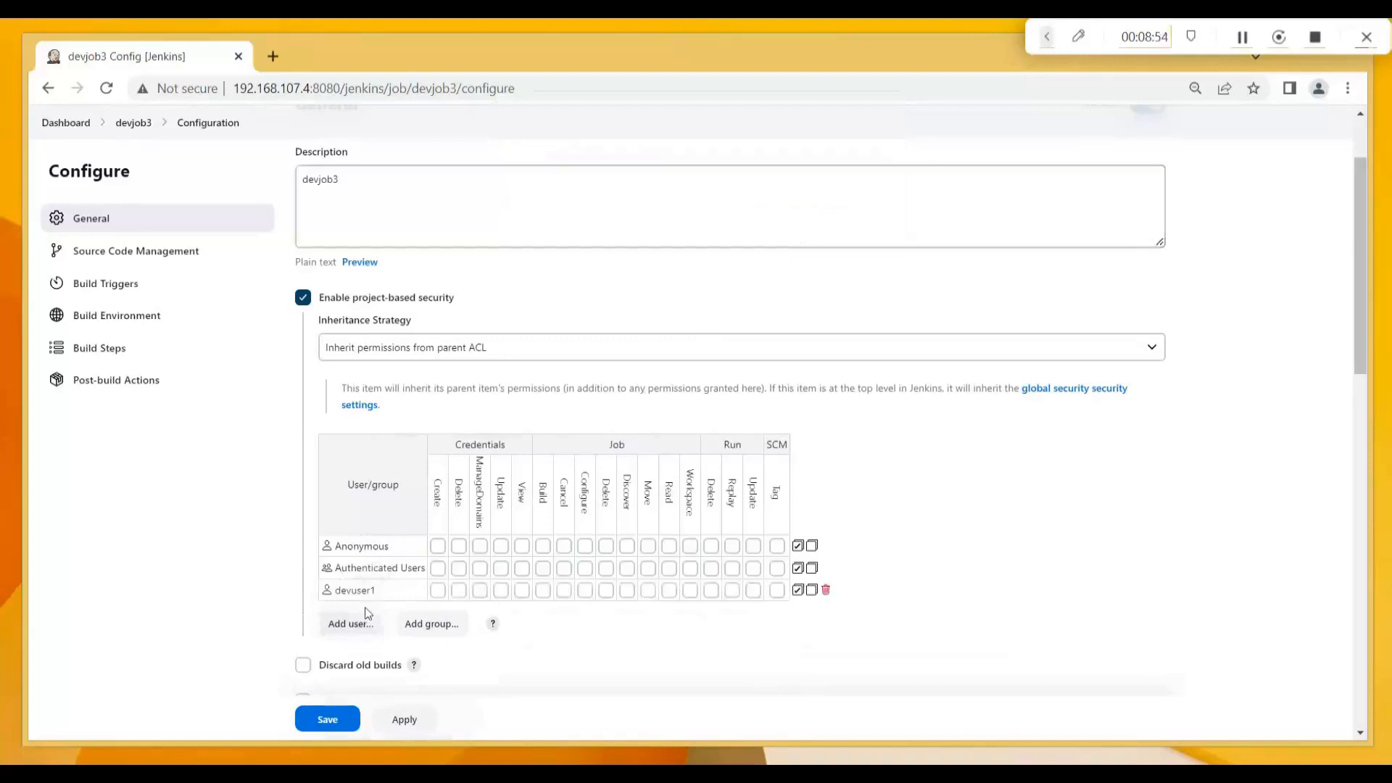
left_click(358, 629)
type("devuser2")
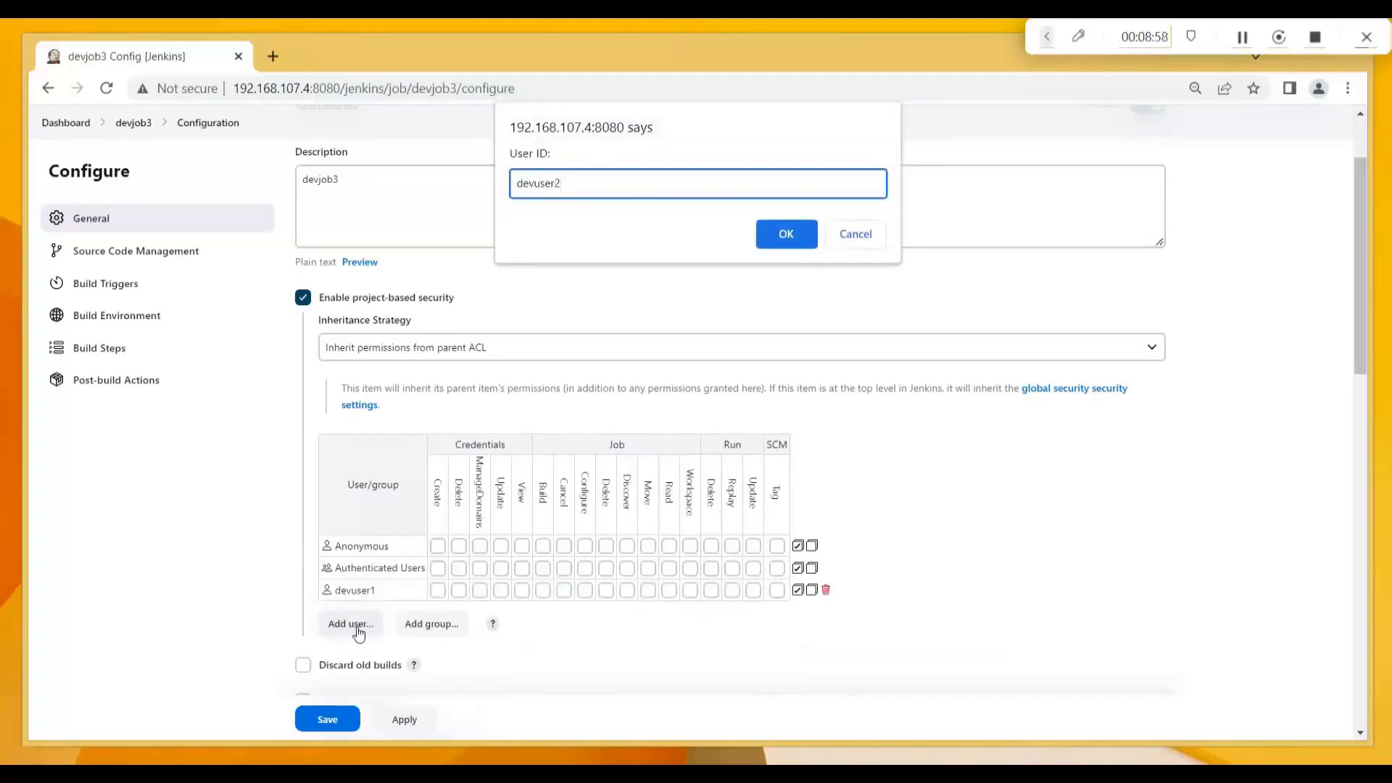
left_click(785, 236)
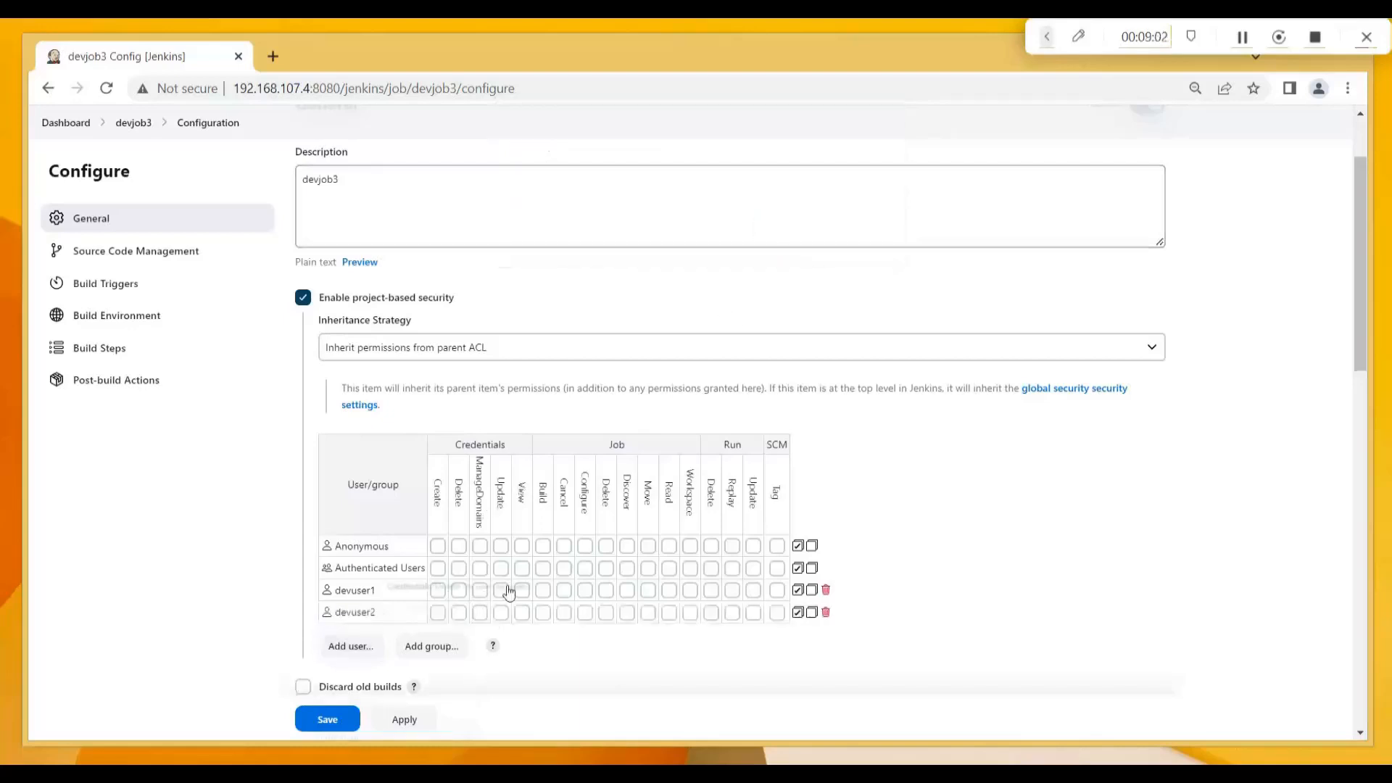
left_click(668, 613)
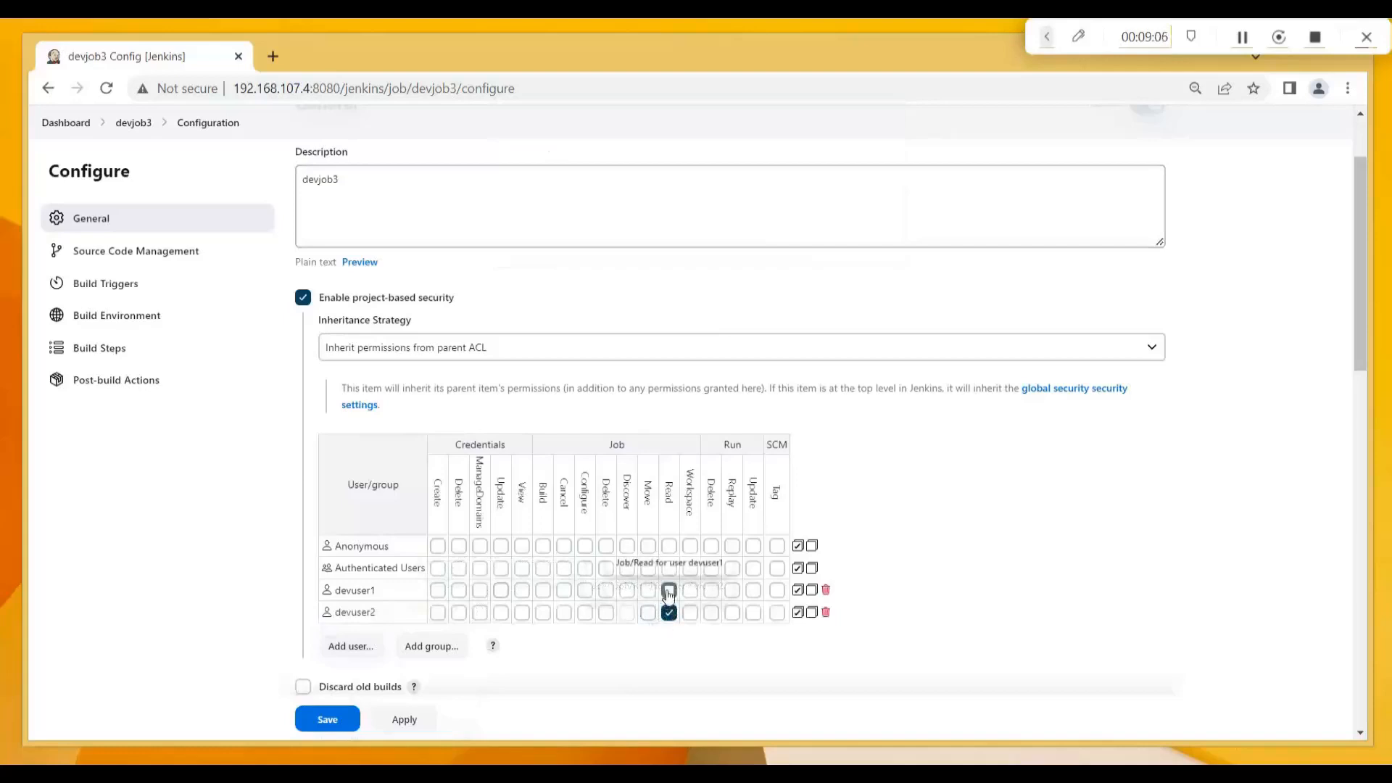
left_click(669, 591)
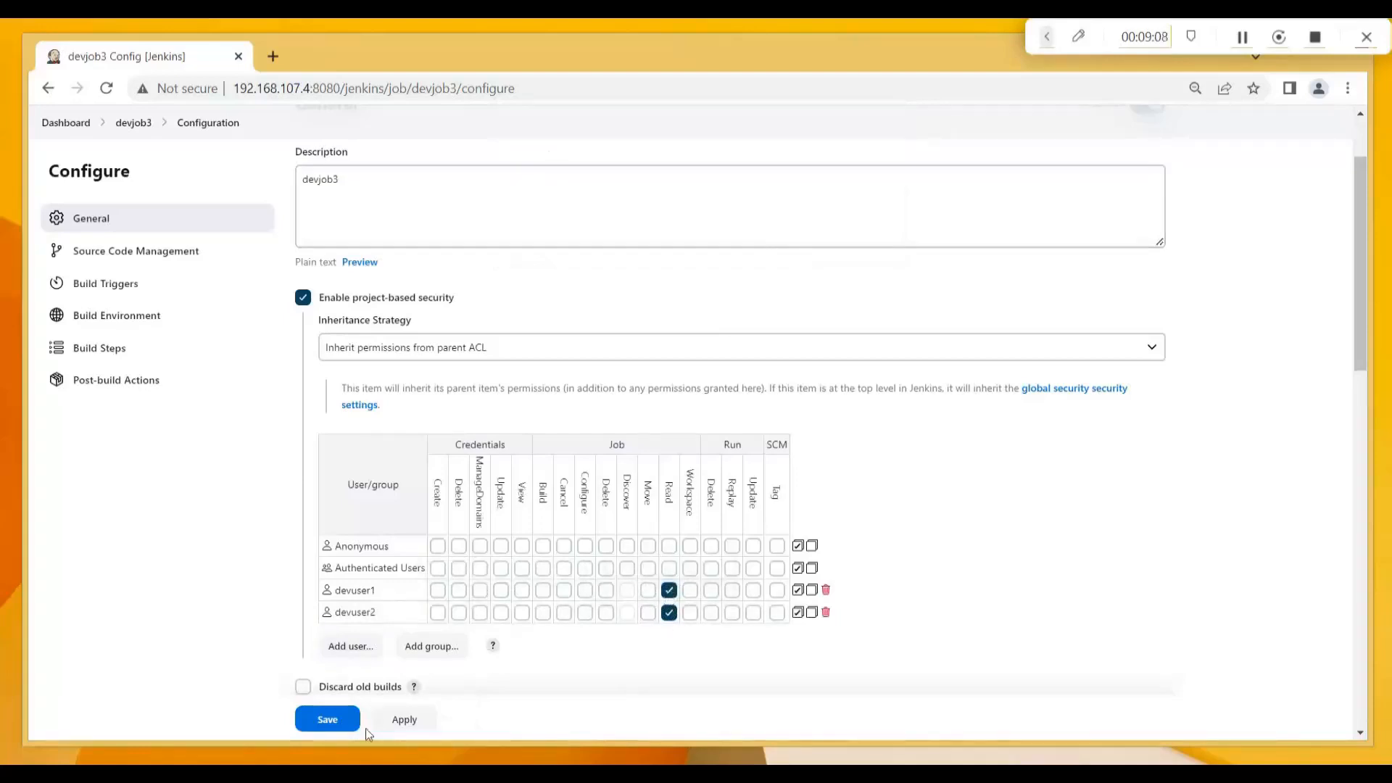
left_click(337, 720)
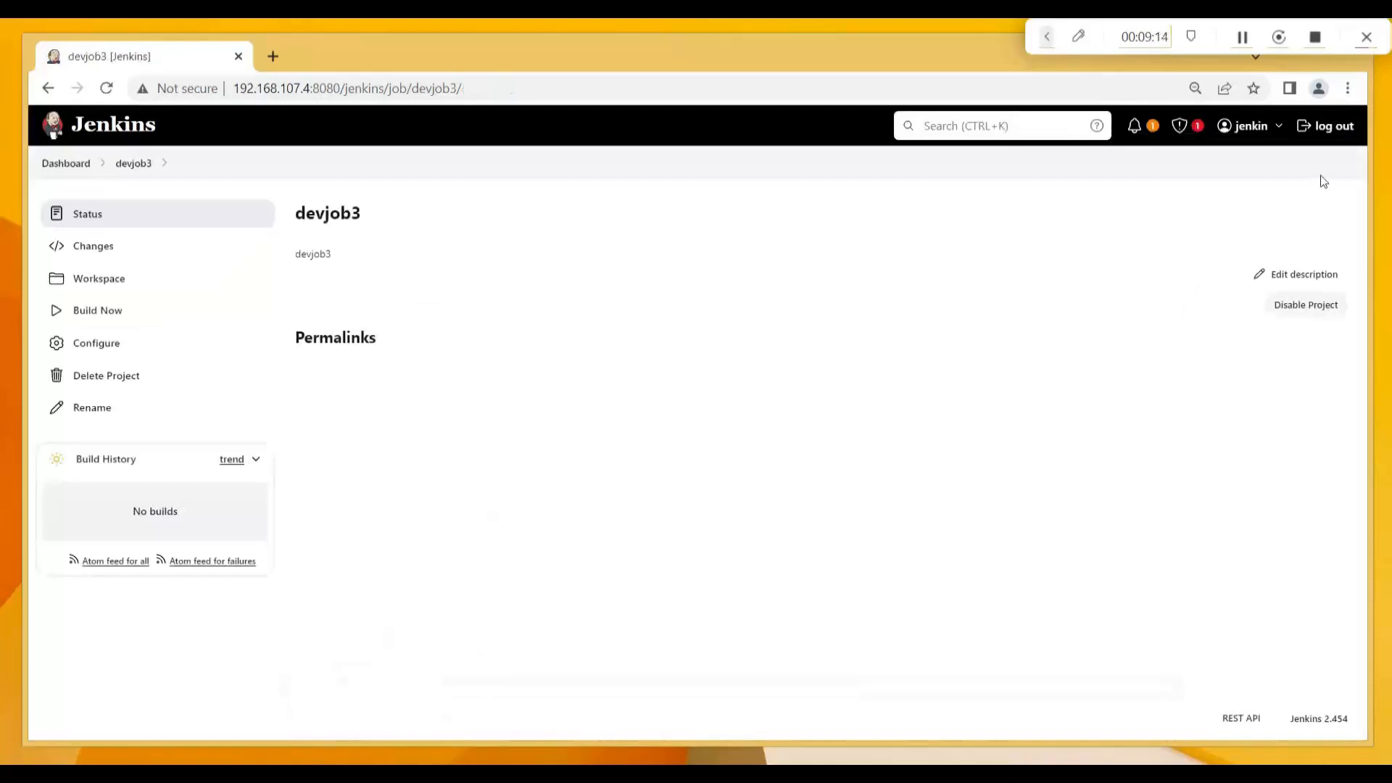
Sign out of the admin account and log in as devuser1.
left_click(1347, 128)
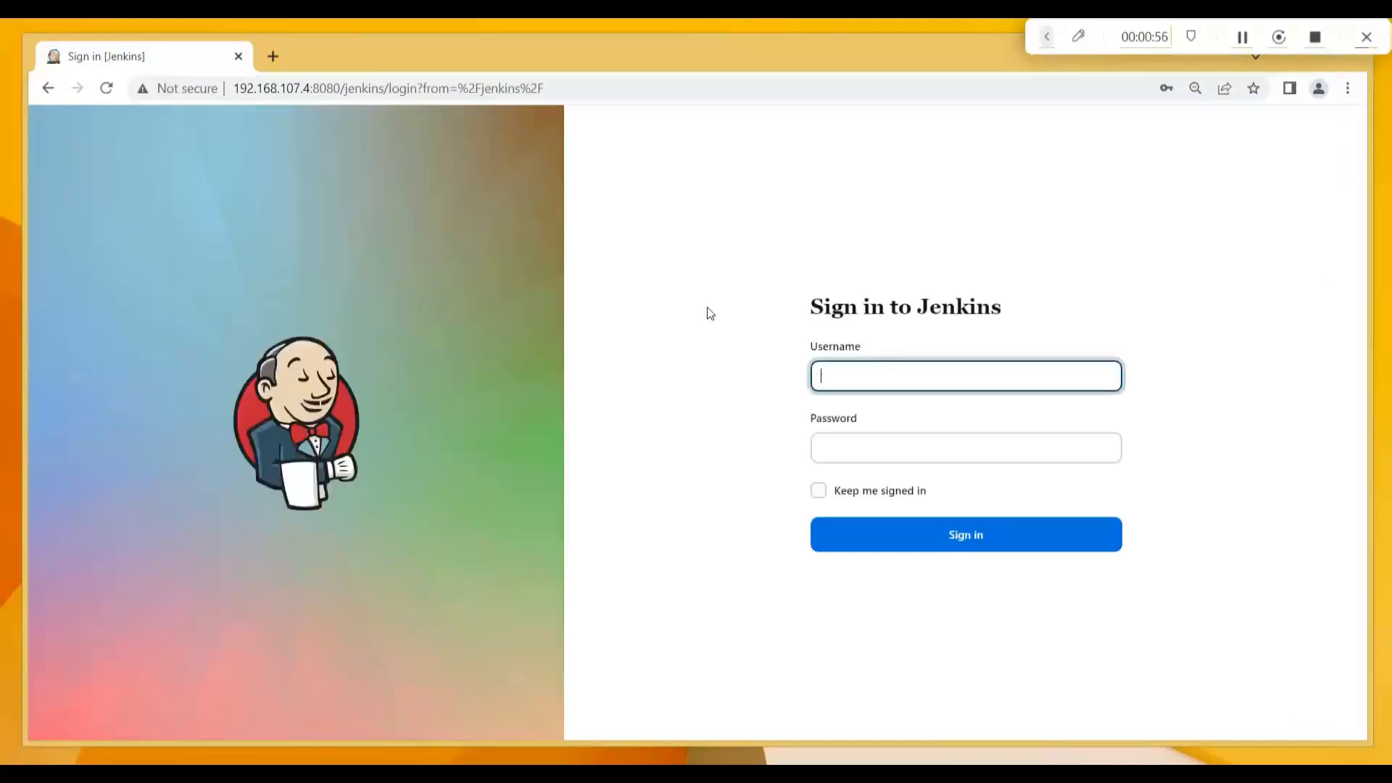
left_click(904, 377)
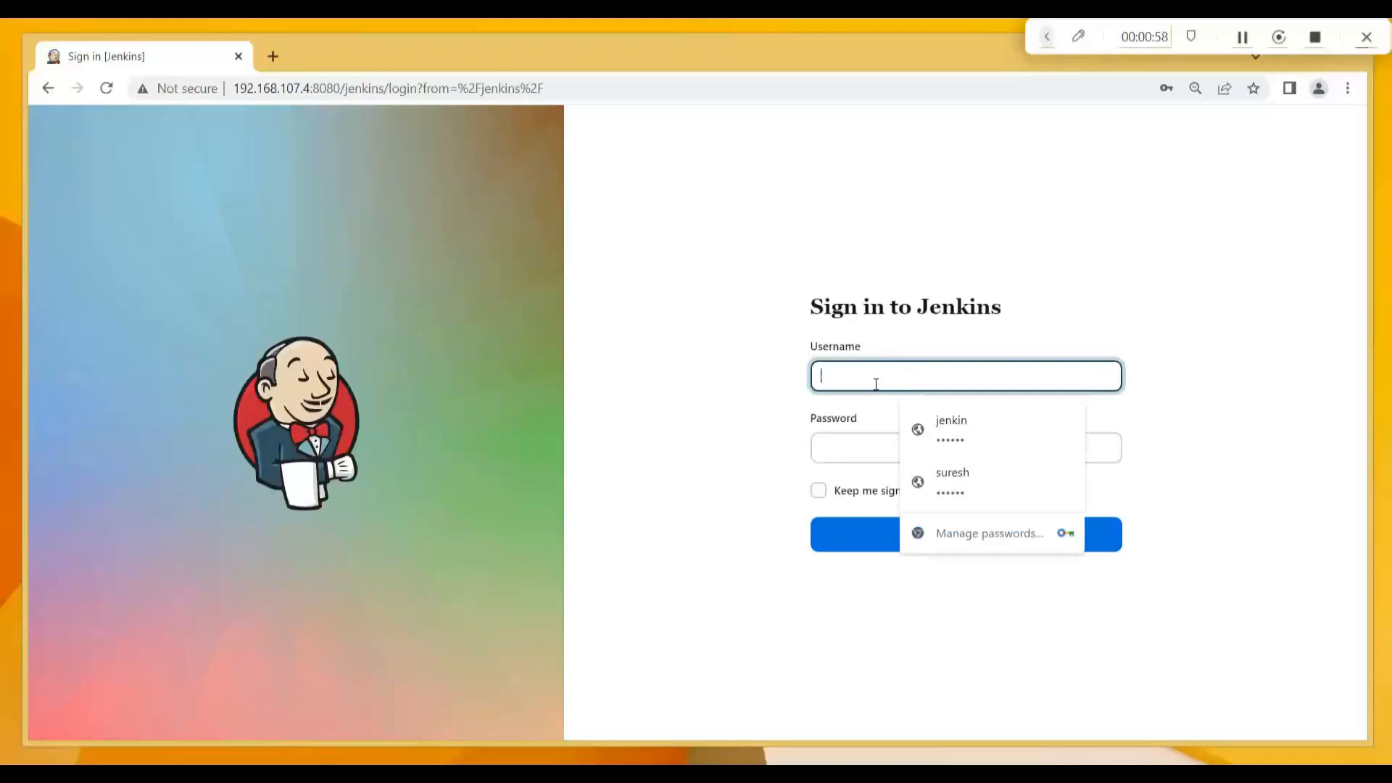
type("devuser1")
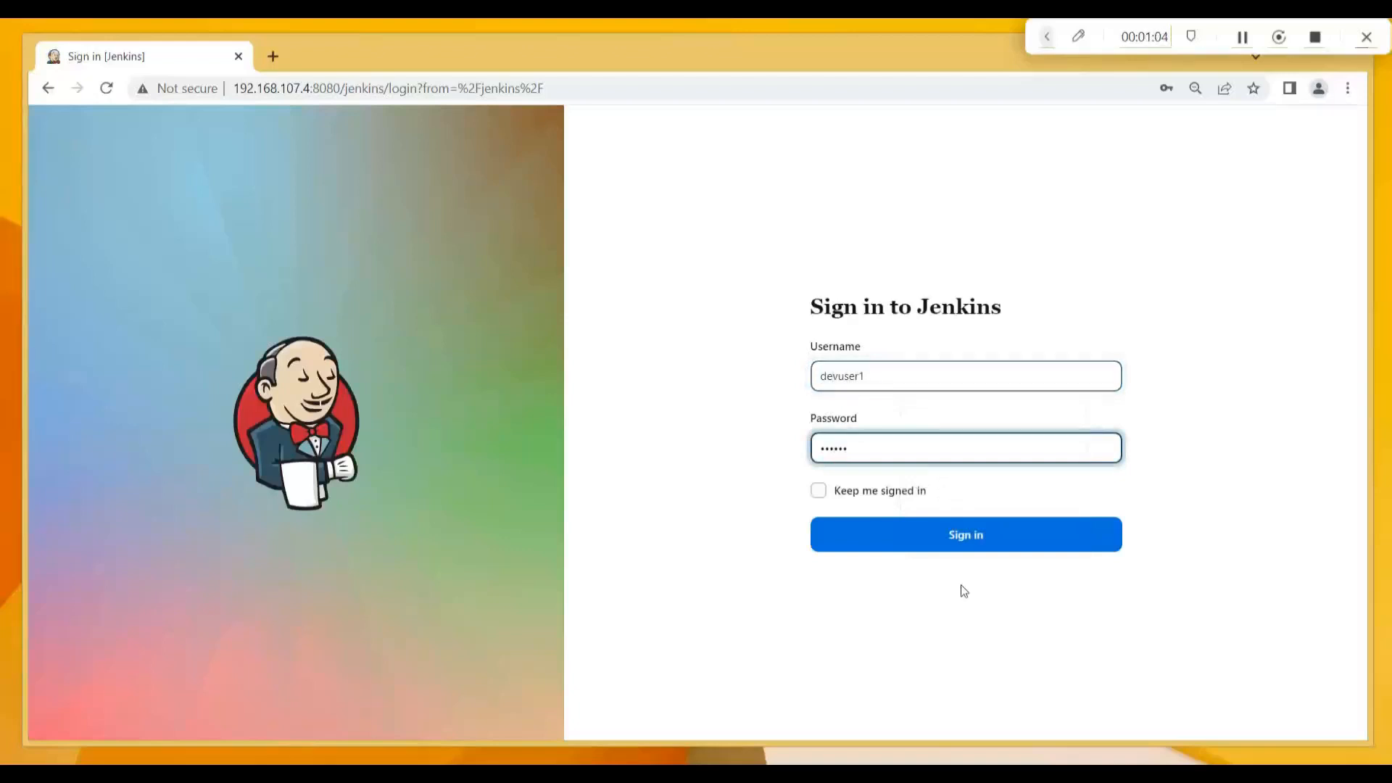
left_click(944, 535)
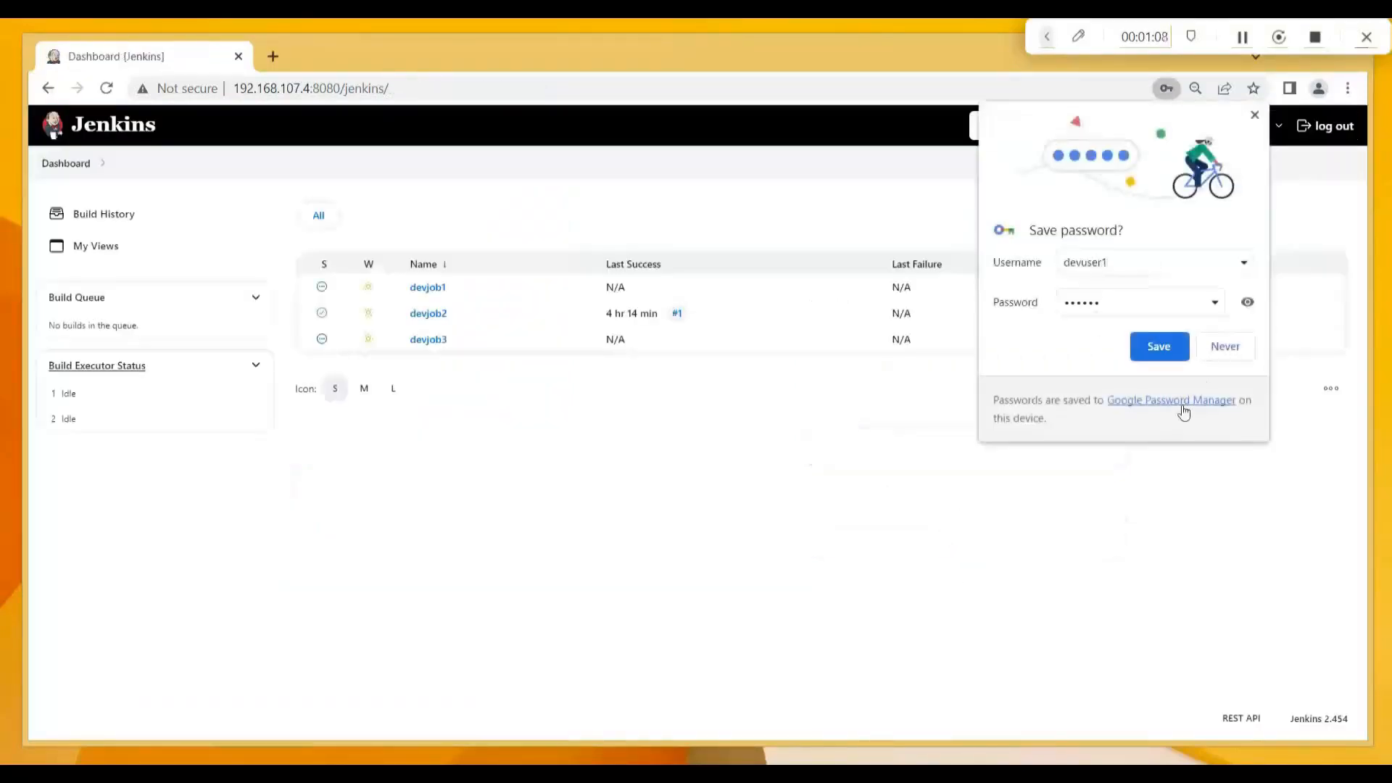
Save devuser1's browser password, visit devjob1, devjob2 and devjob3 in turn, then sign out.
left_click(1147, 350)
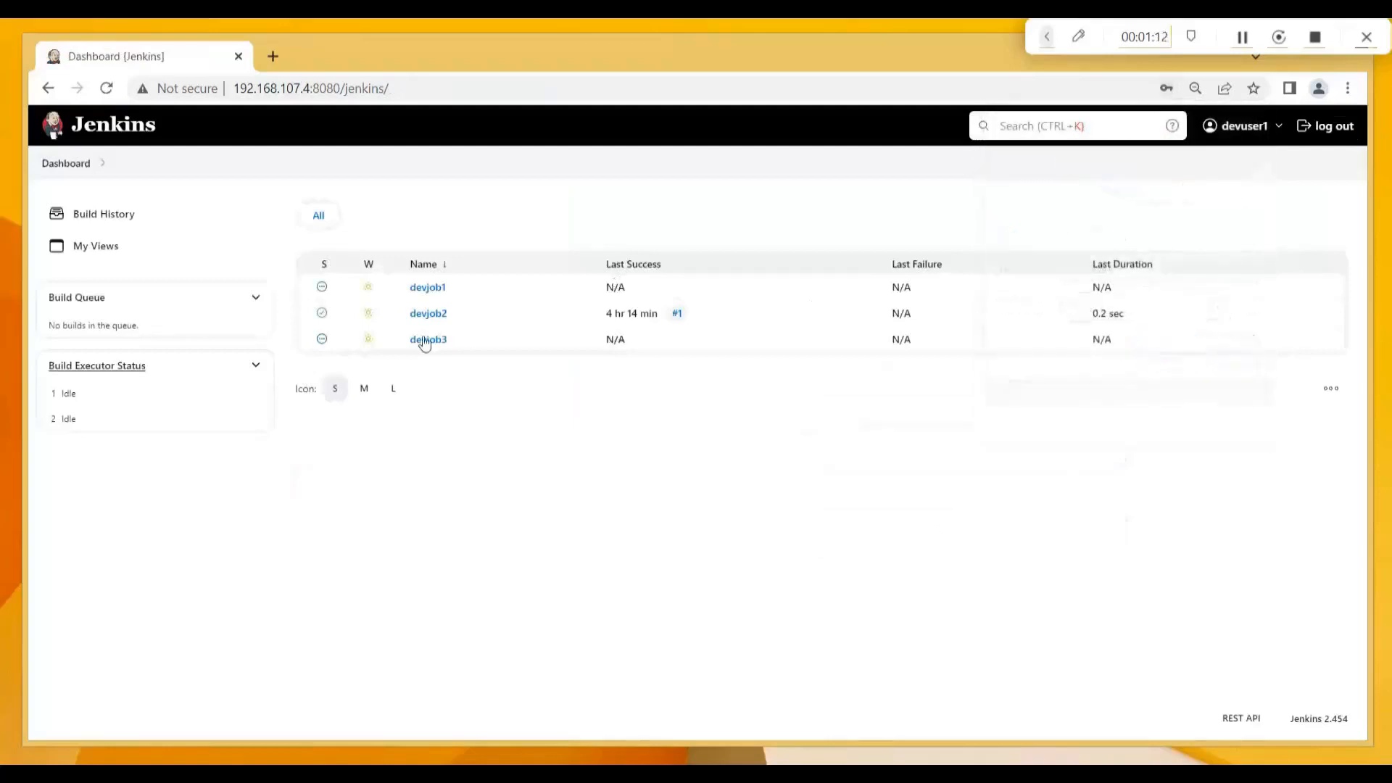
left_click(430, 288)
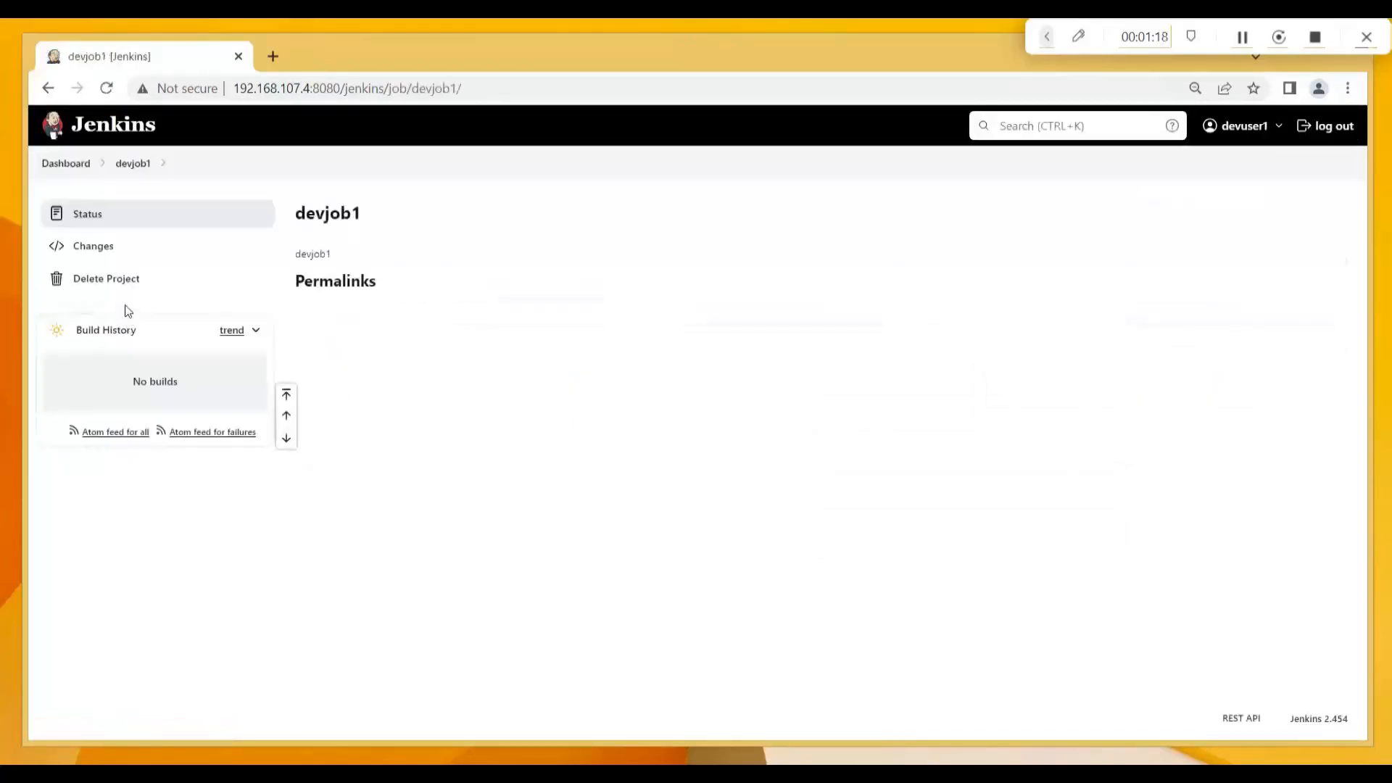
left_click(73, 168)
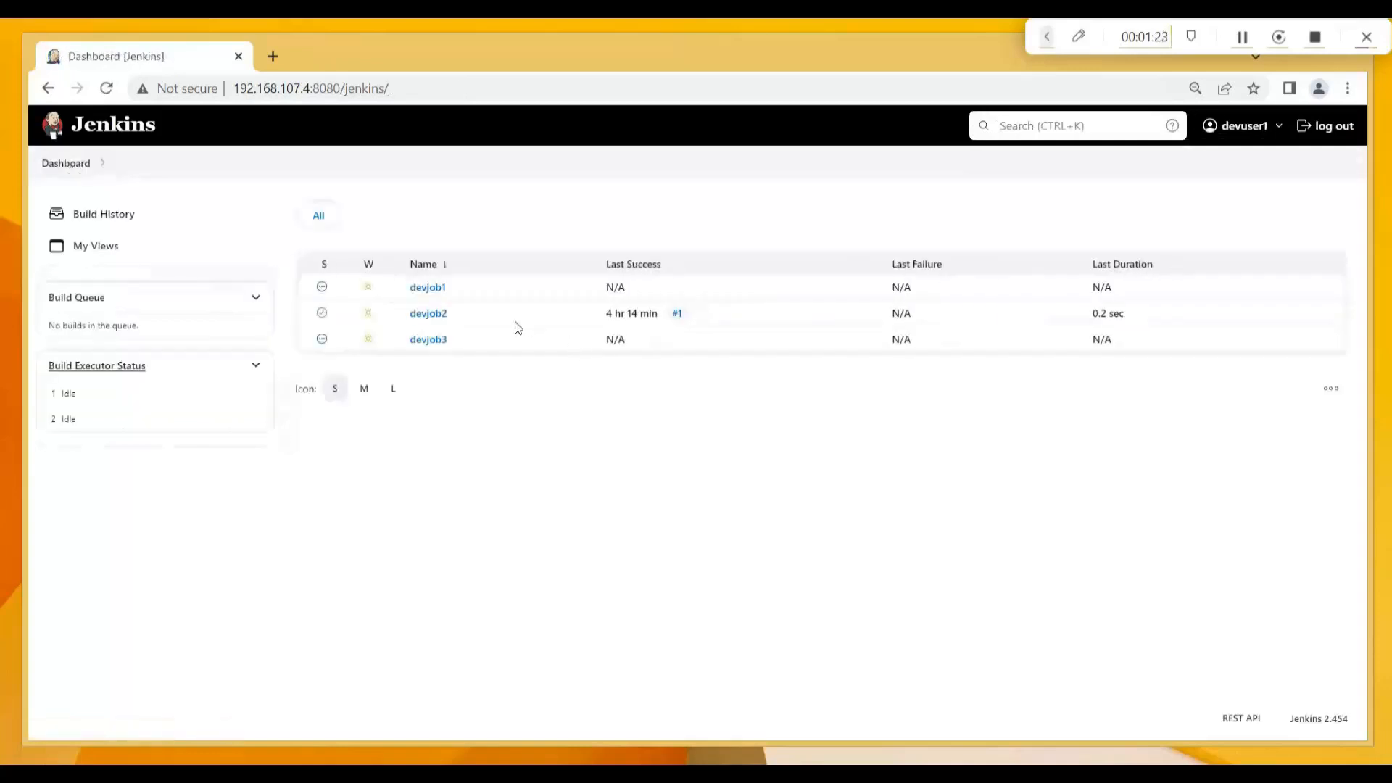
left_click(444, 315)
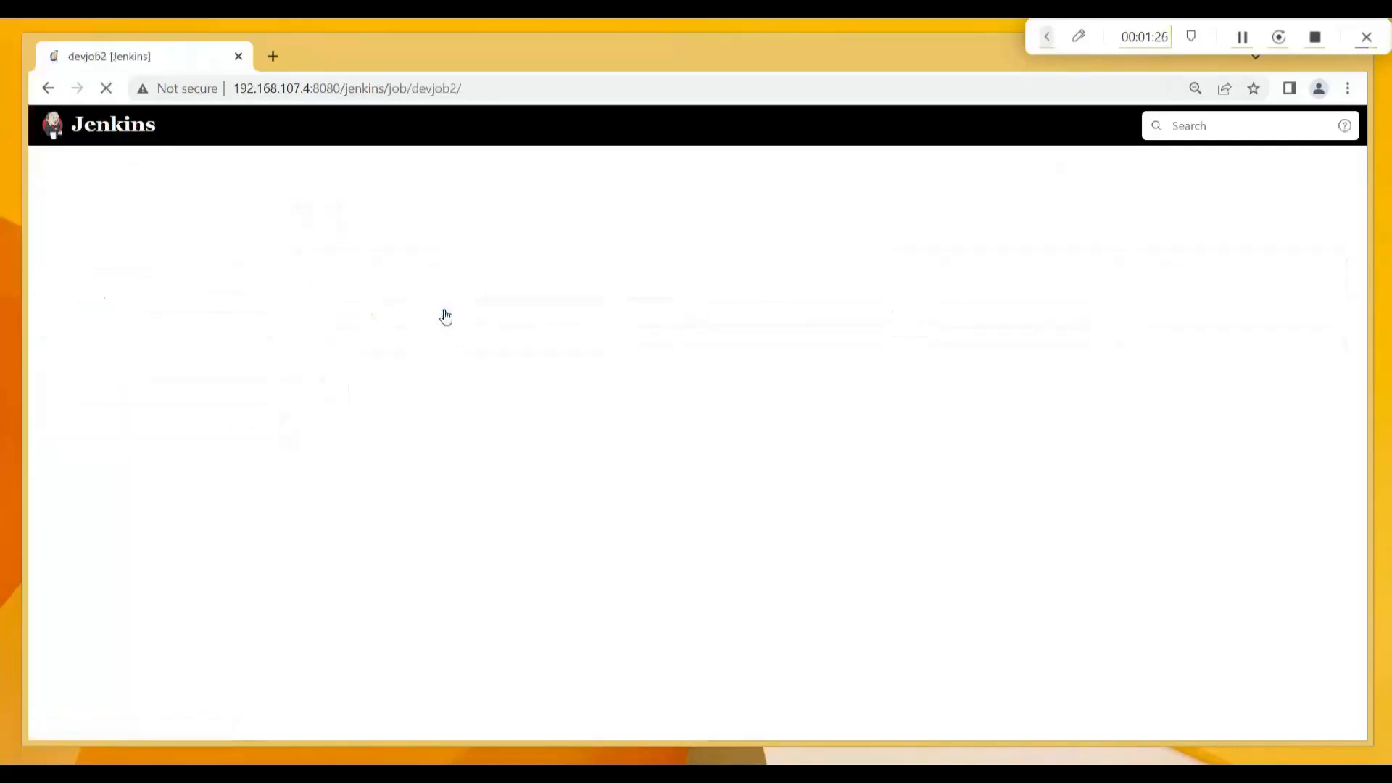
left_click(53, 165)
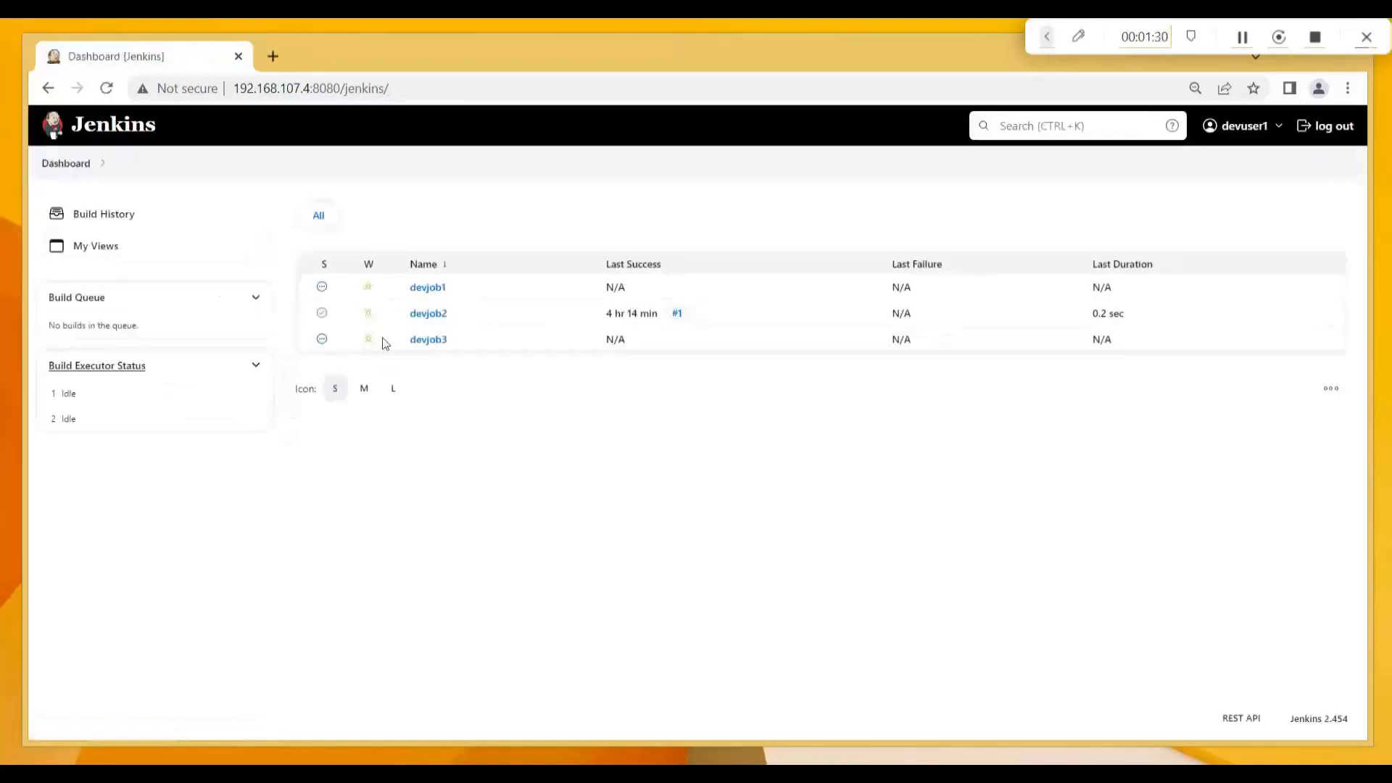
left_click(428, 340)
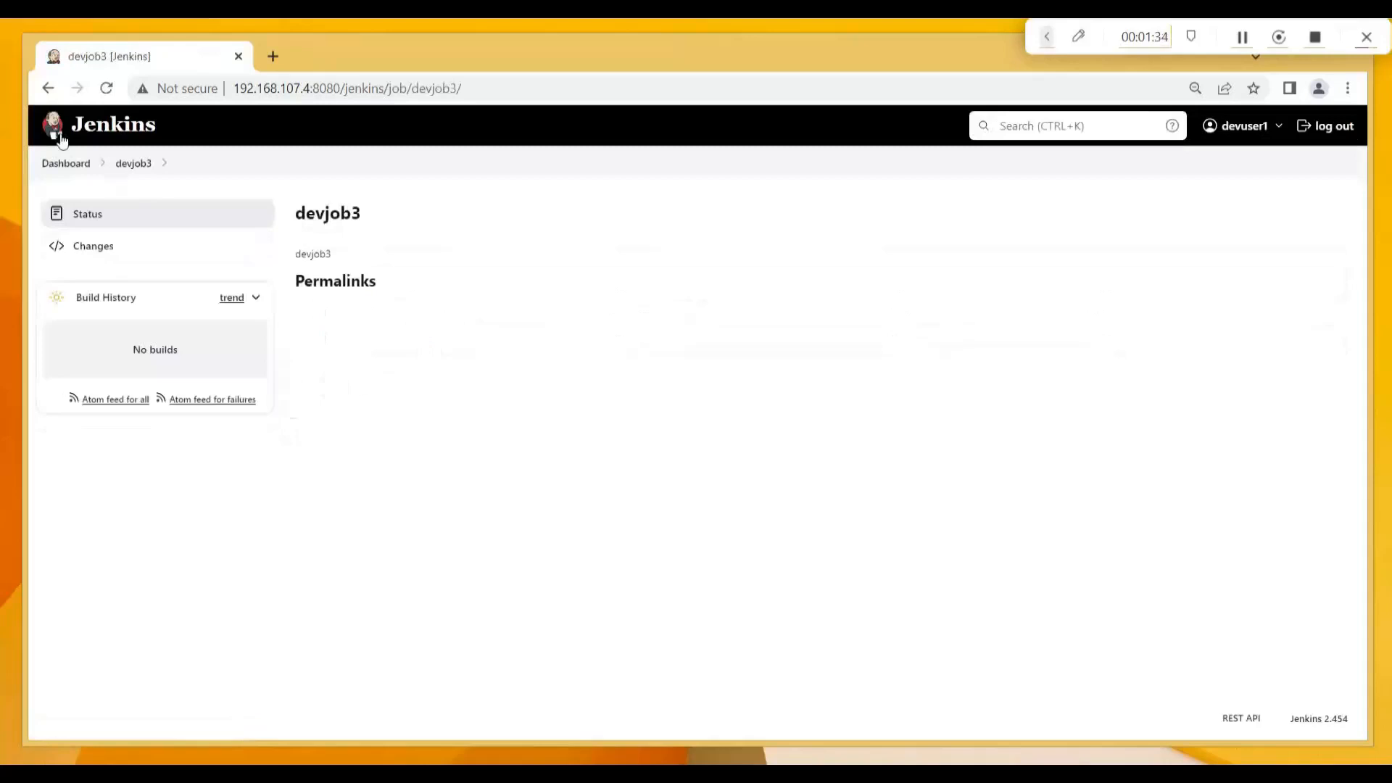
left_click(71, 163)
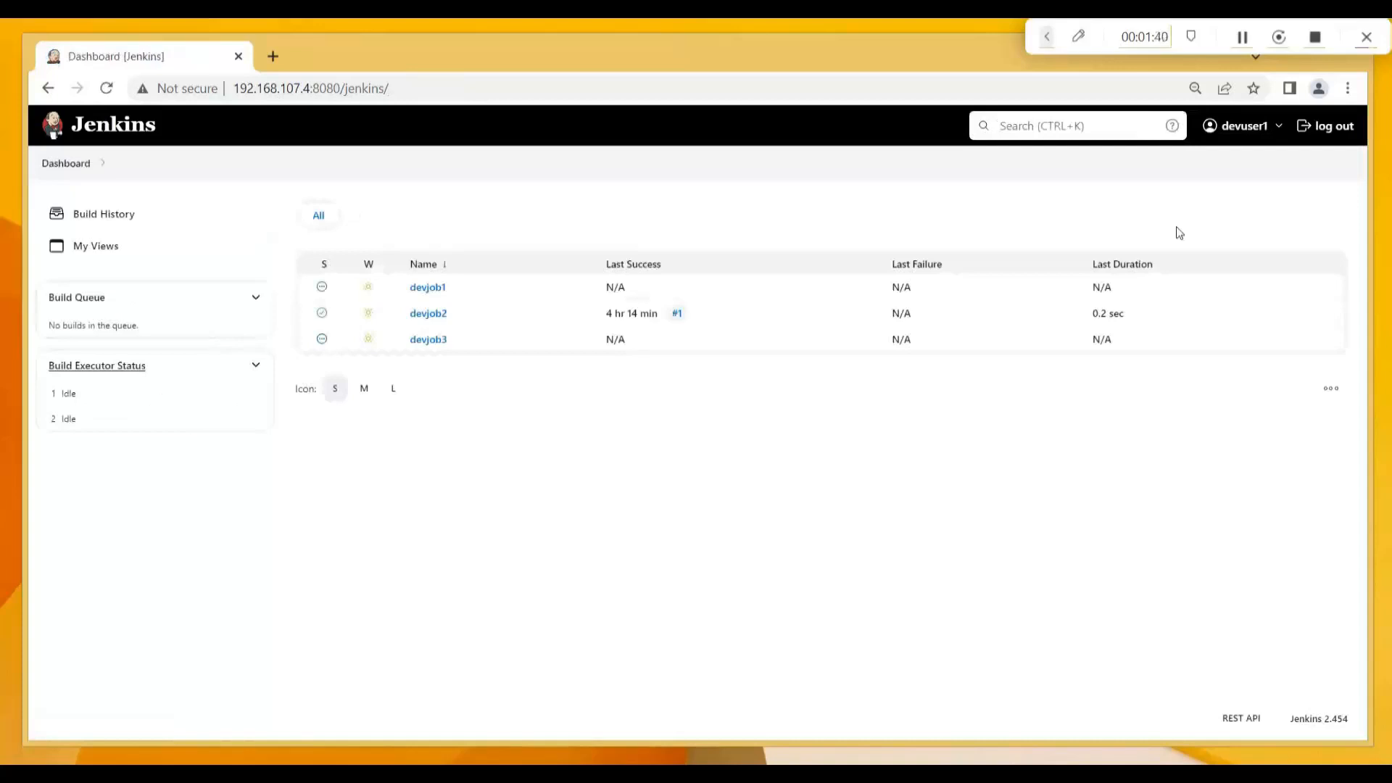
left_click(1334, 127)
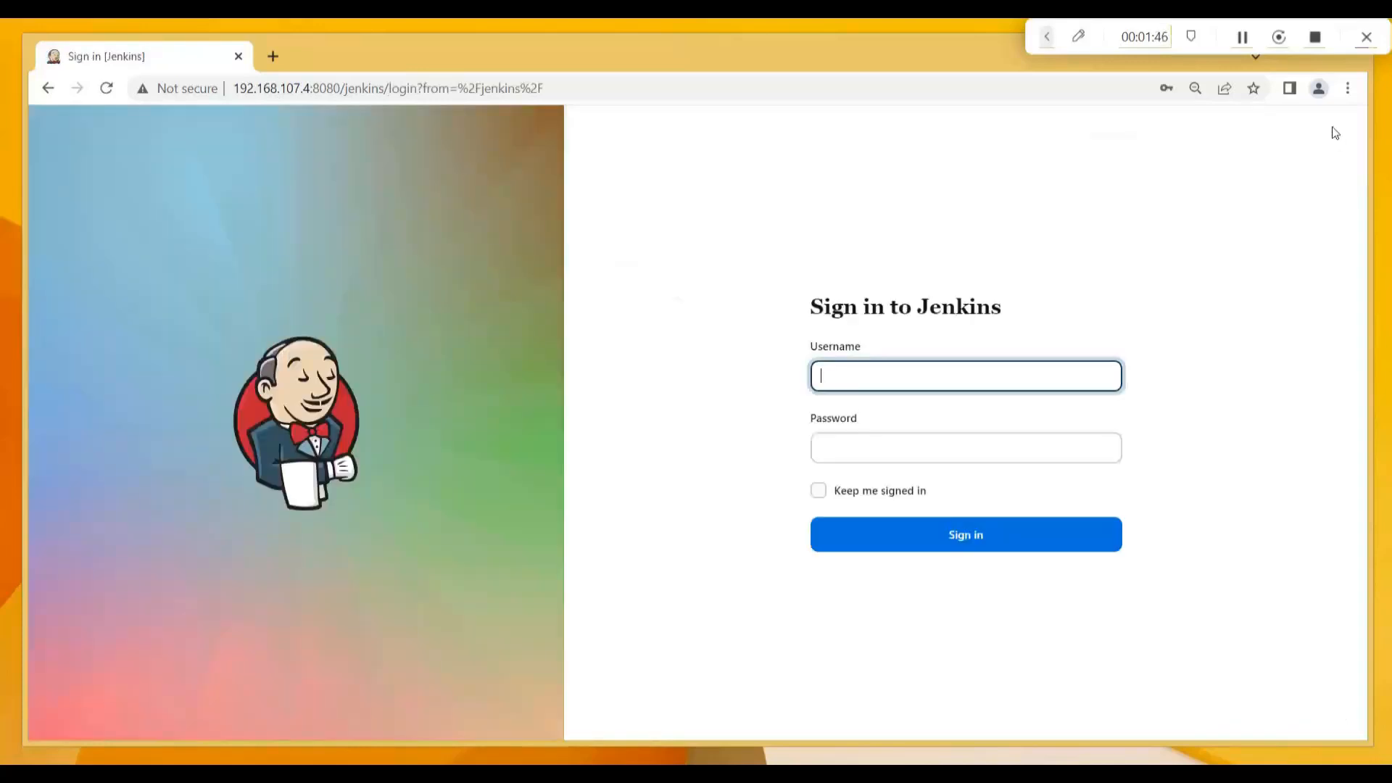
Sign in as devuser2 with its password and save it in Chrome.
type("devuser2")
key("Tab")
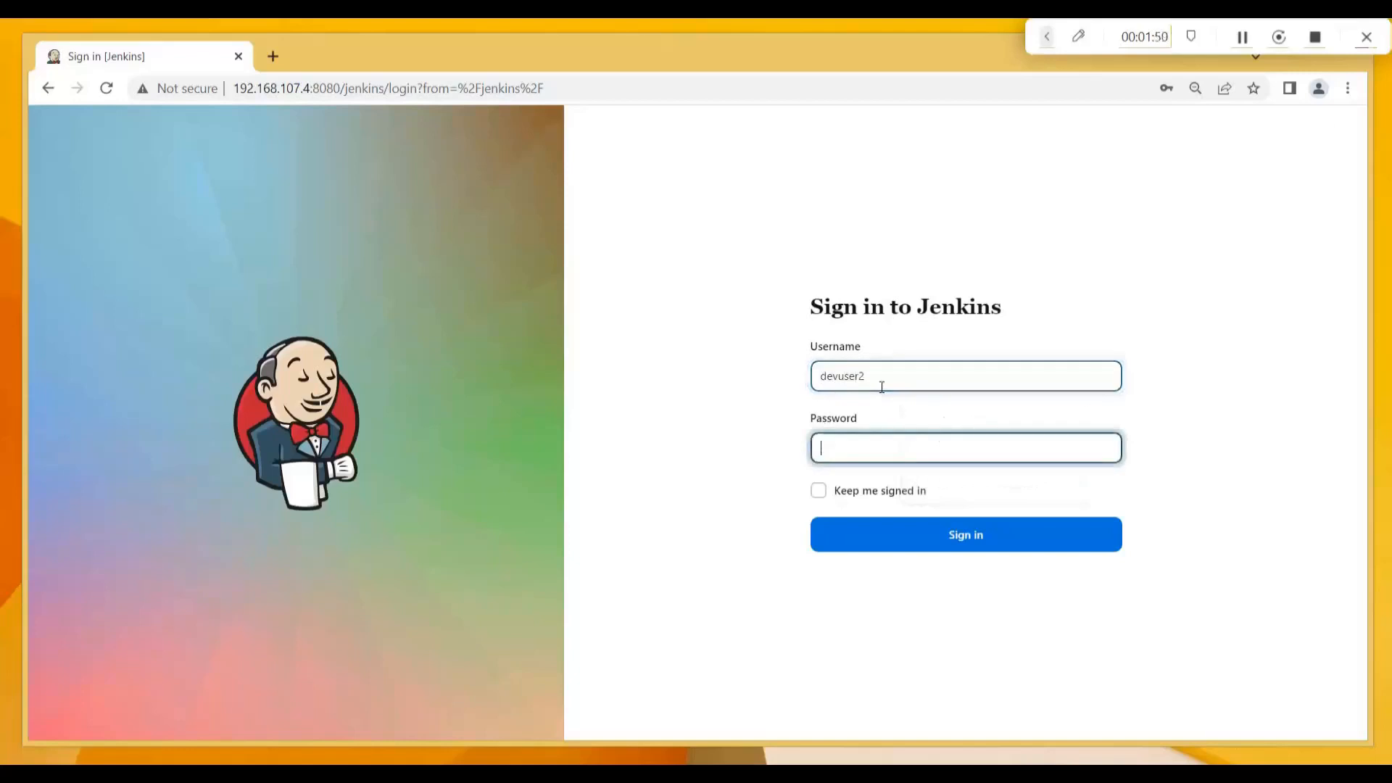
type("••••••")
left_click(962, 540)
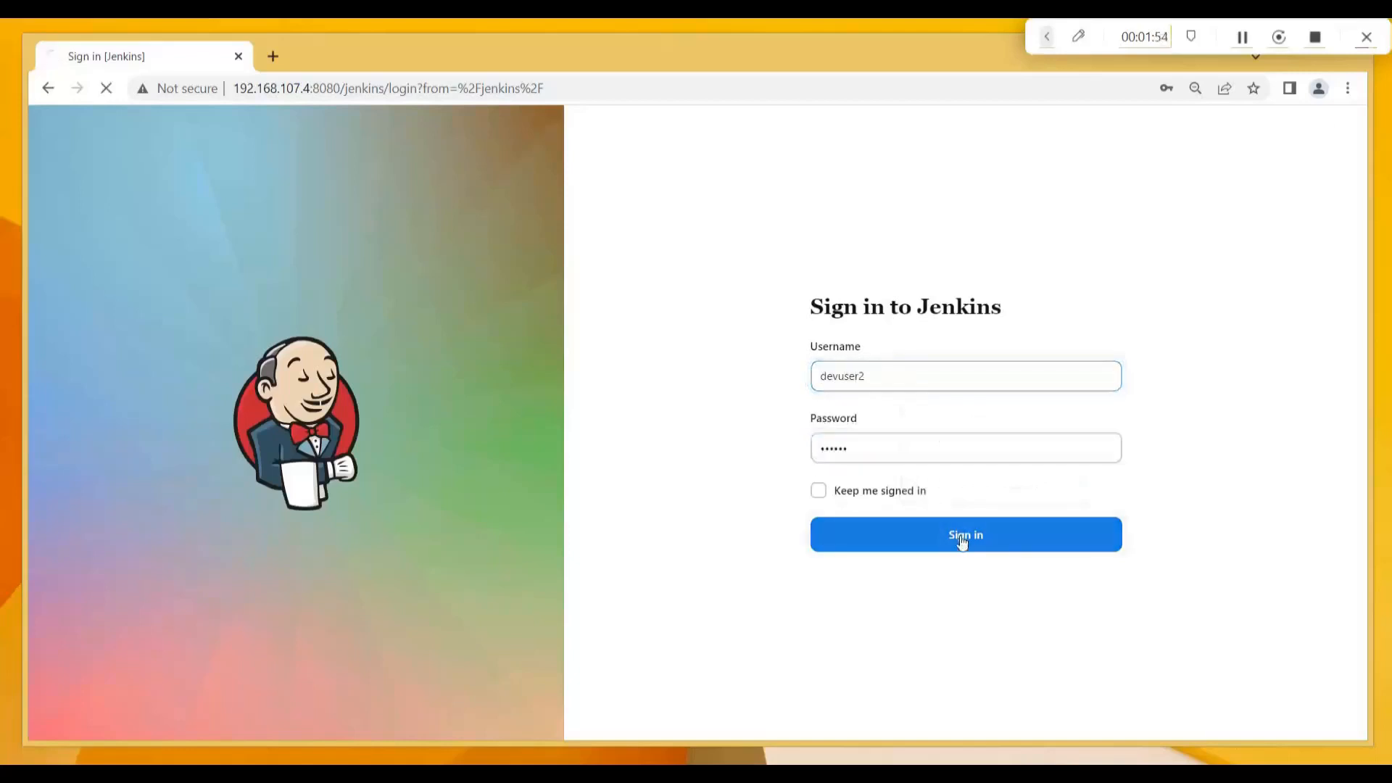
left_click(1160, 347)
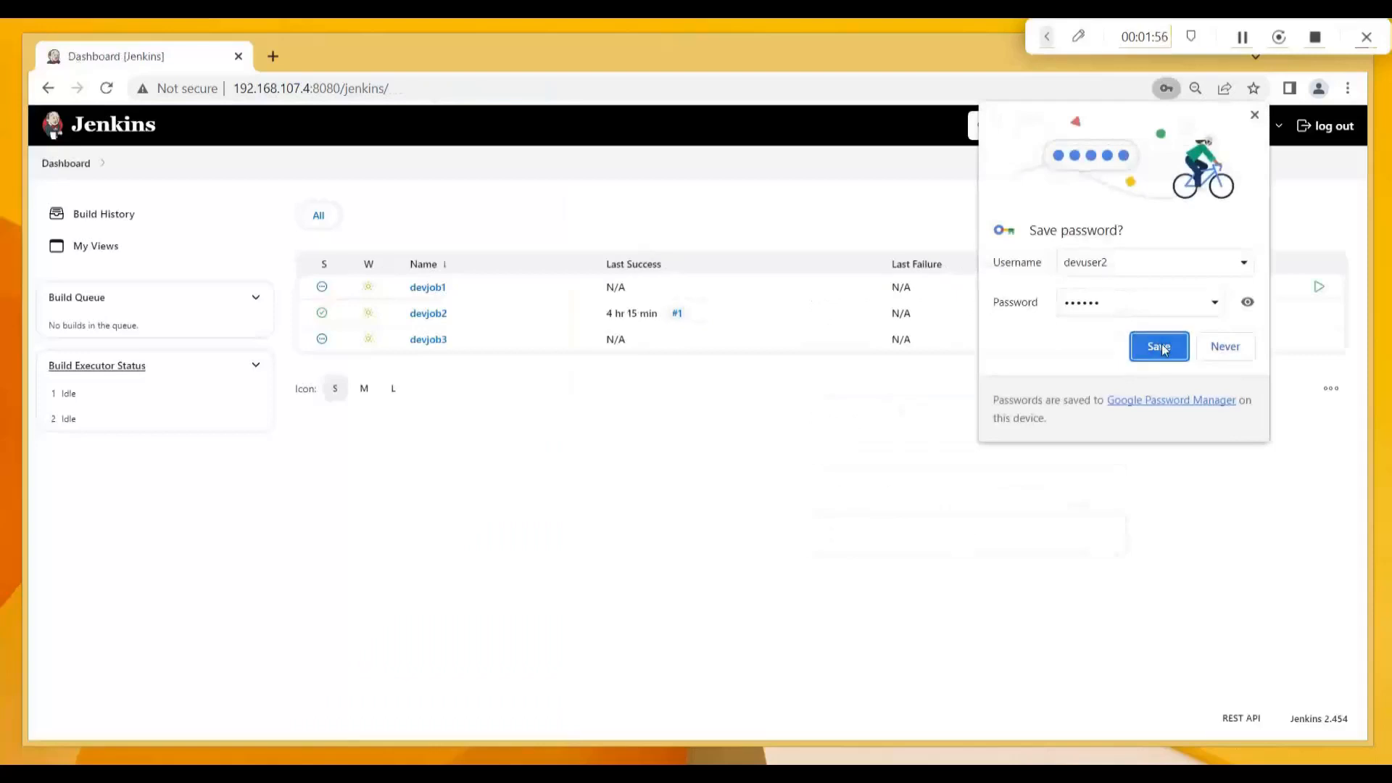
Check devuser2's access on the devjob1 and devjob2 job pages.
left_click(419, 288)
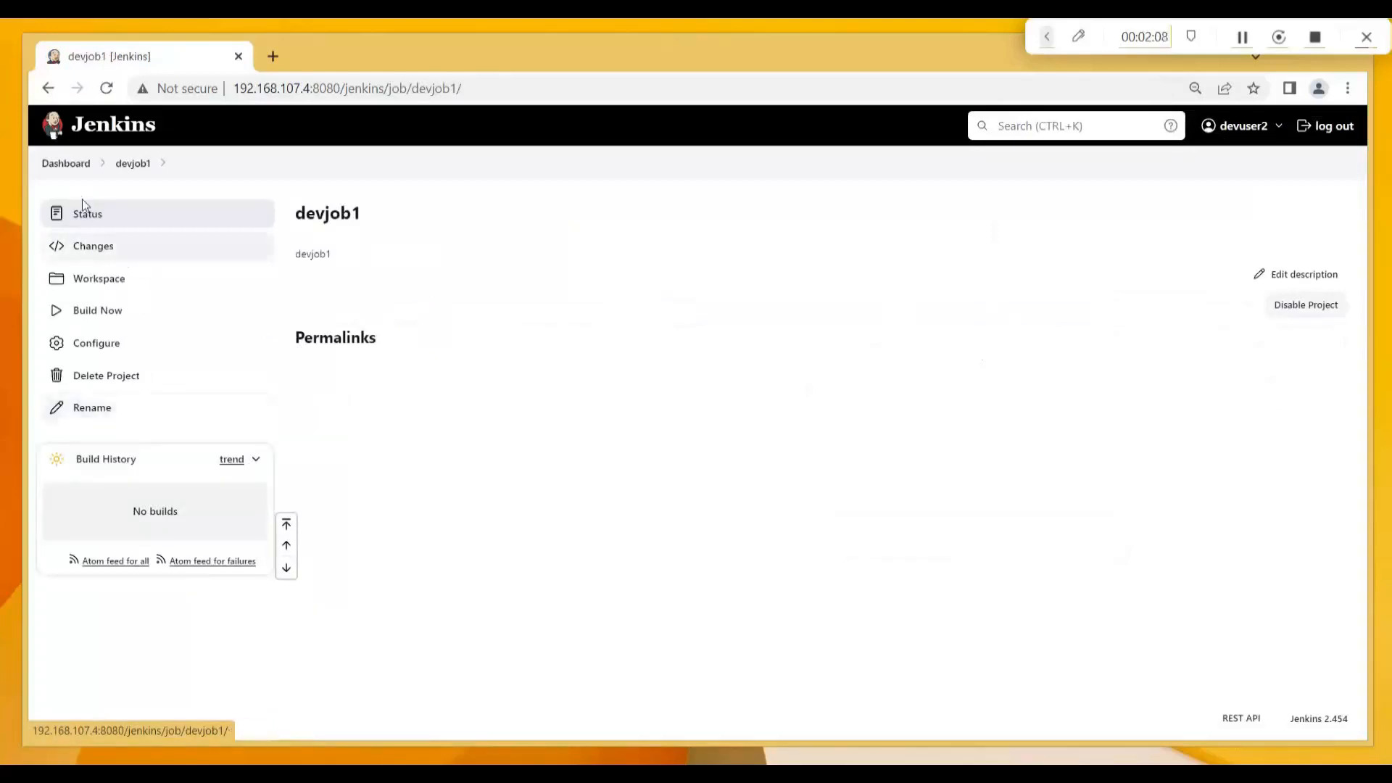
left_click(68, 165)
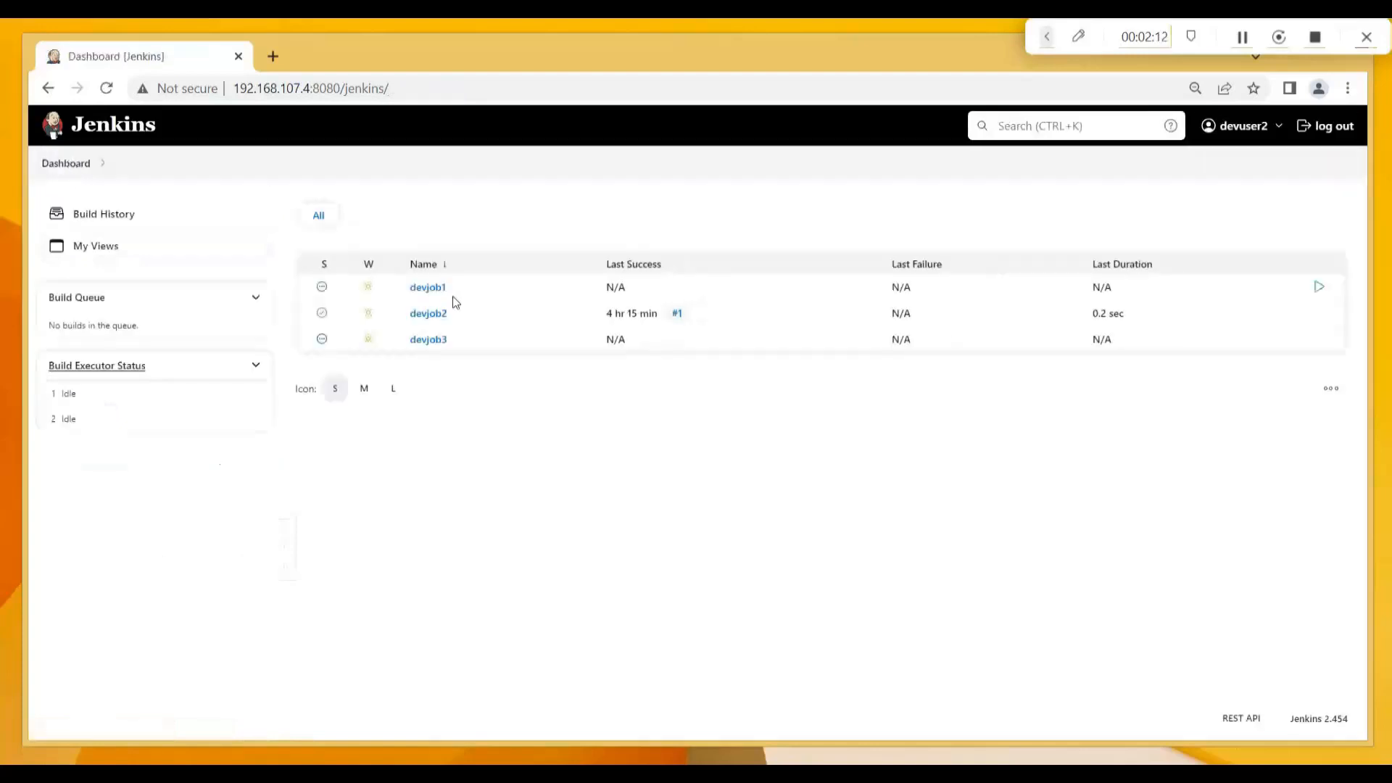
left_click(435, 316)
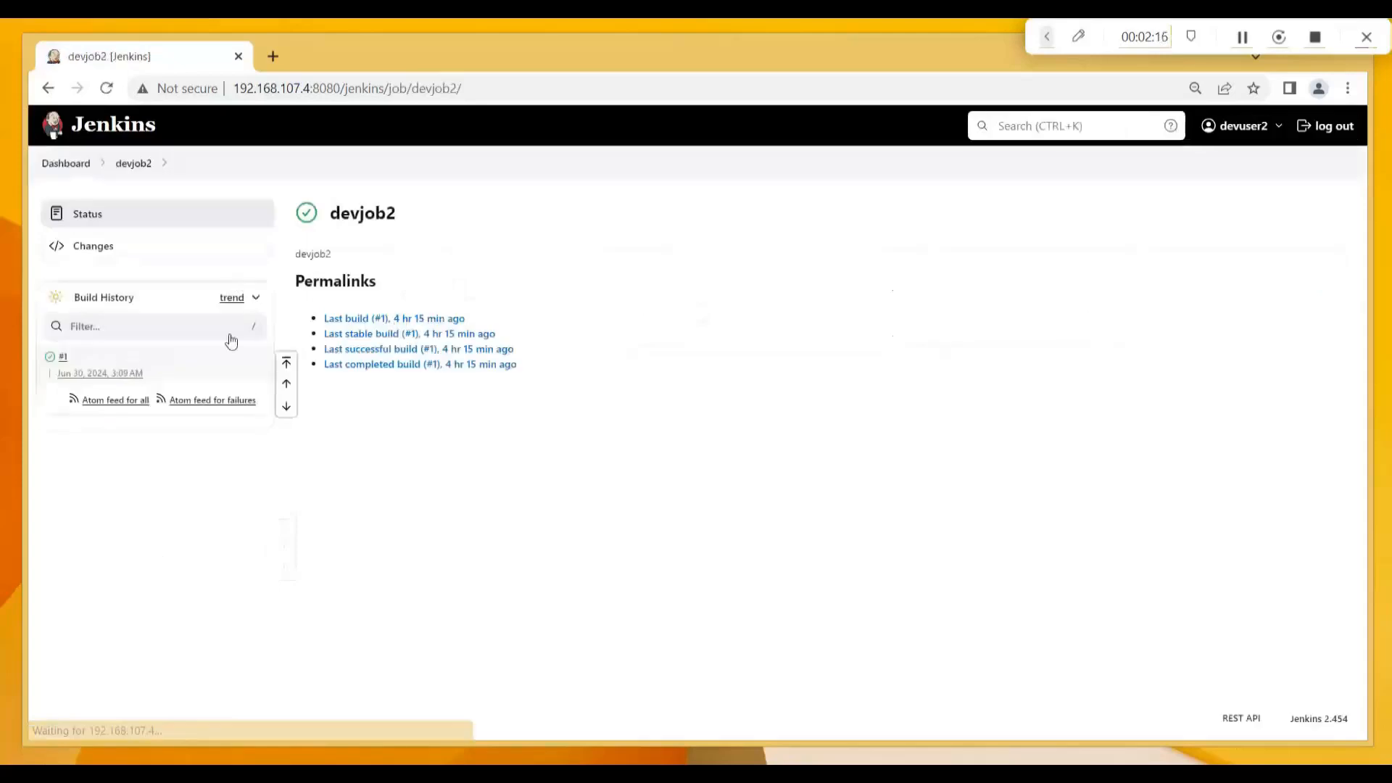
left_click(56, 165)
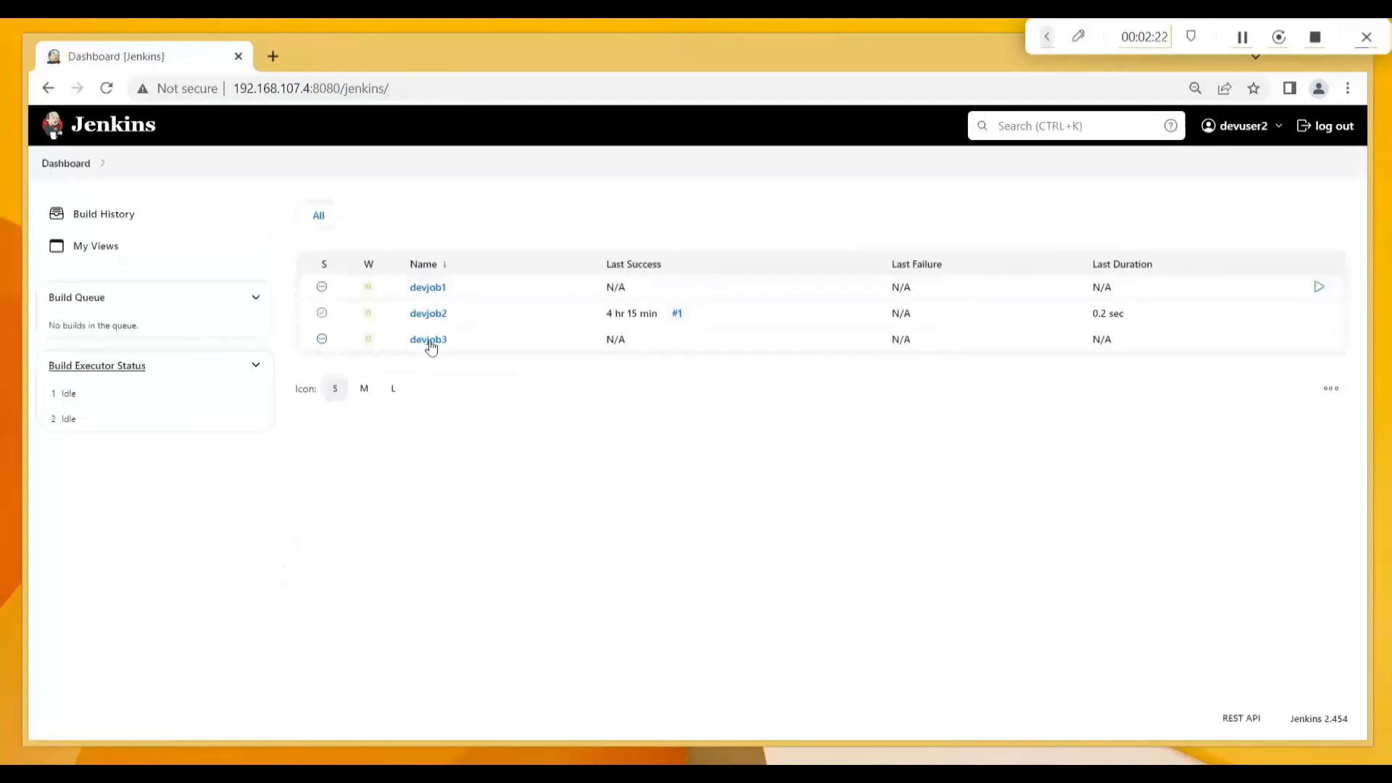
View devjob3 read-only, reopen devjob1 with full build and configure options, then sign devuser2 out.
left_click(429, 341)
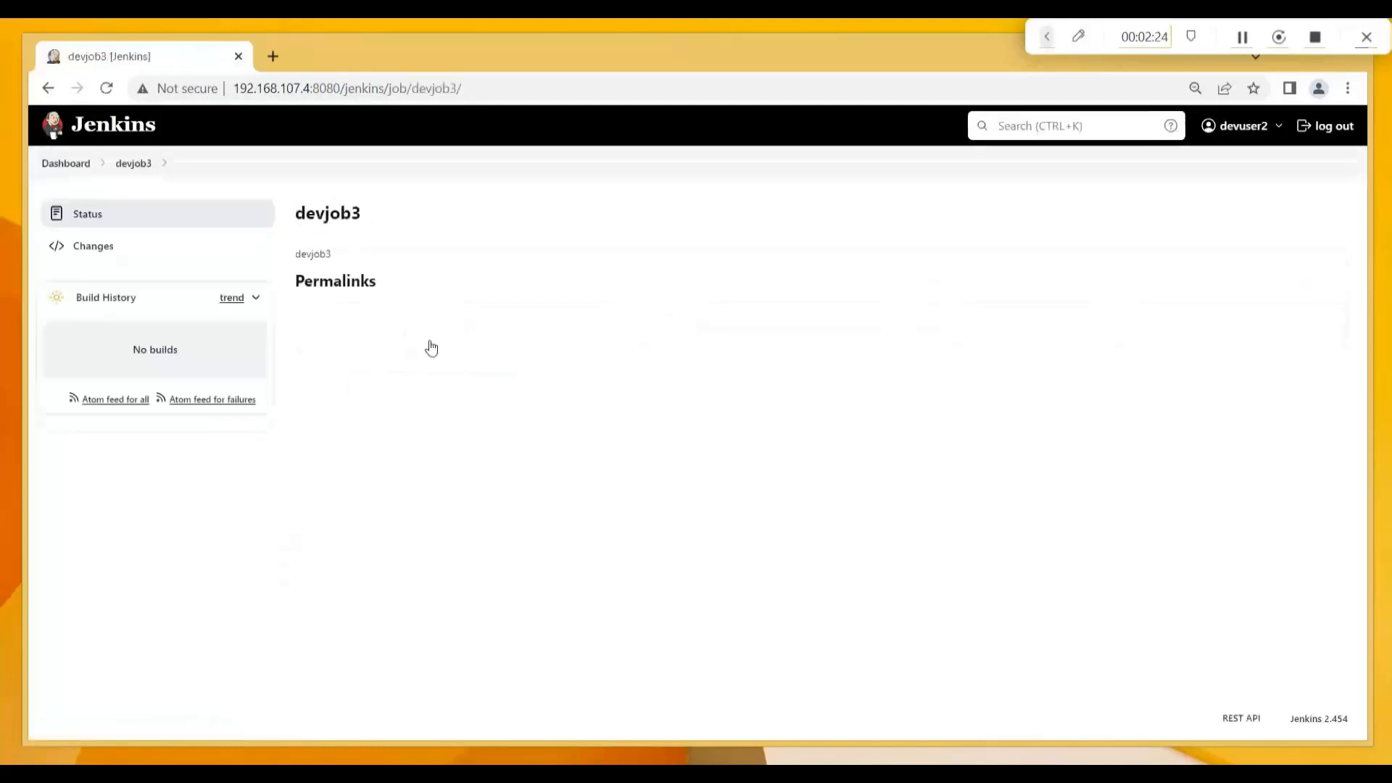
left_click(66, 164)
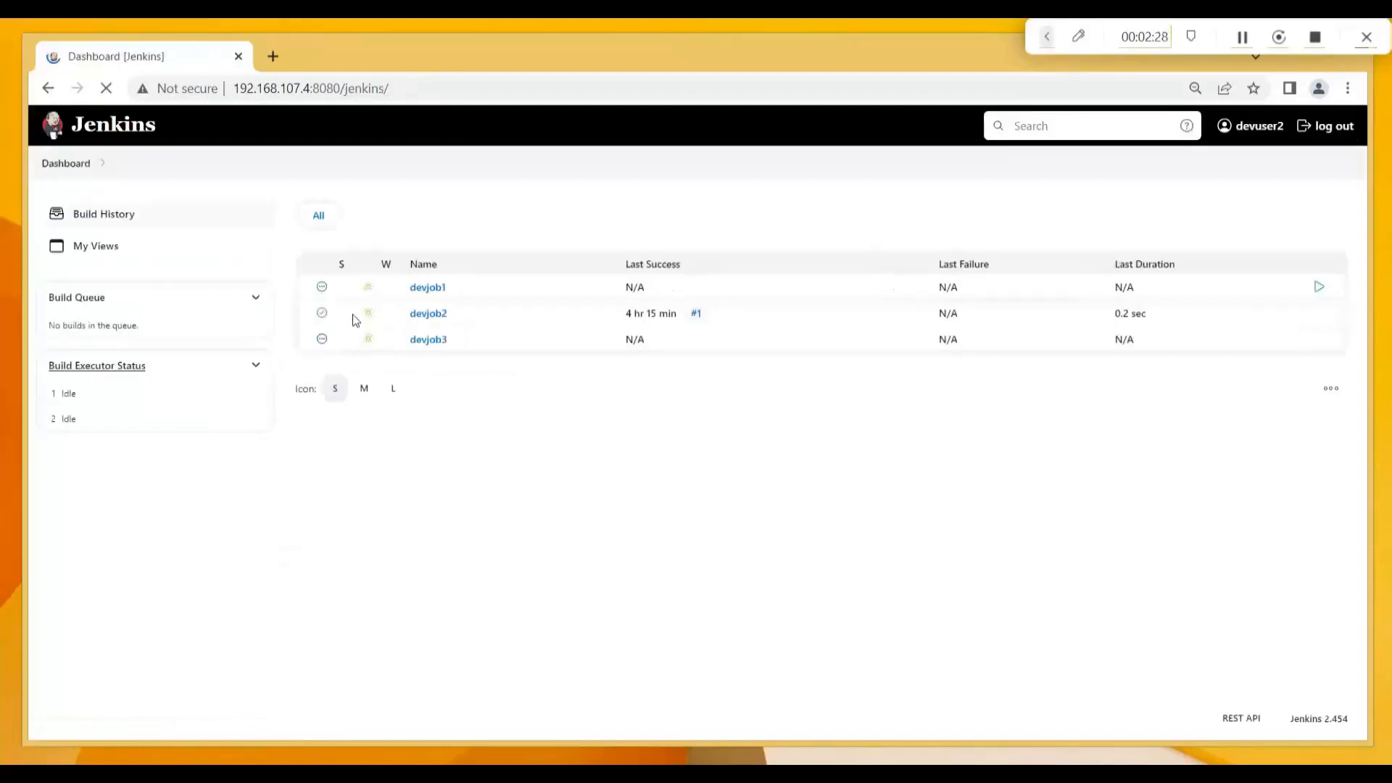
left_click(431, 289)
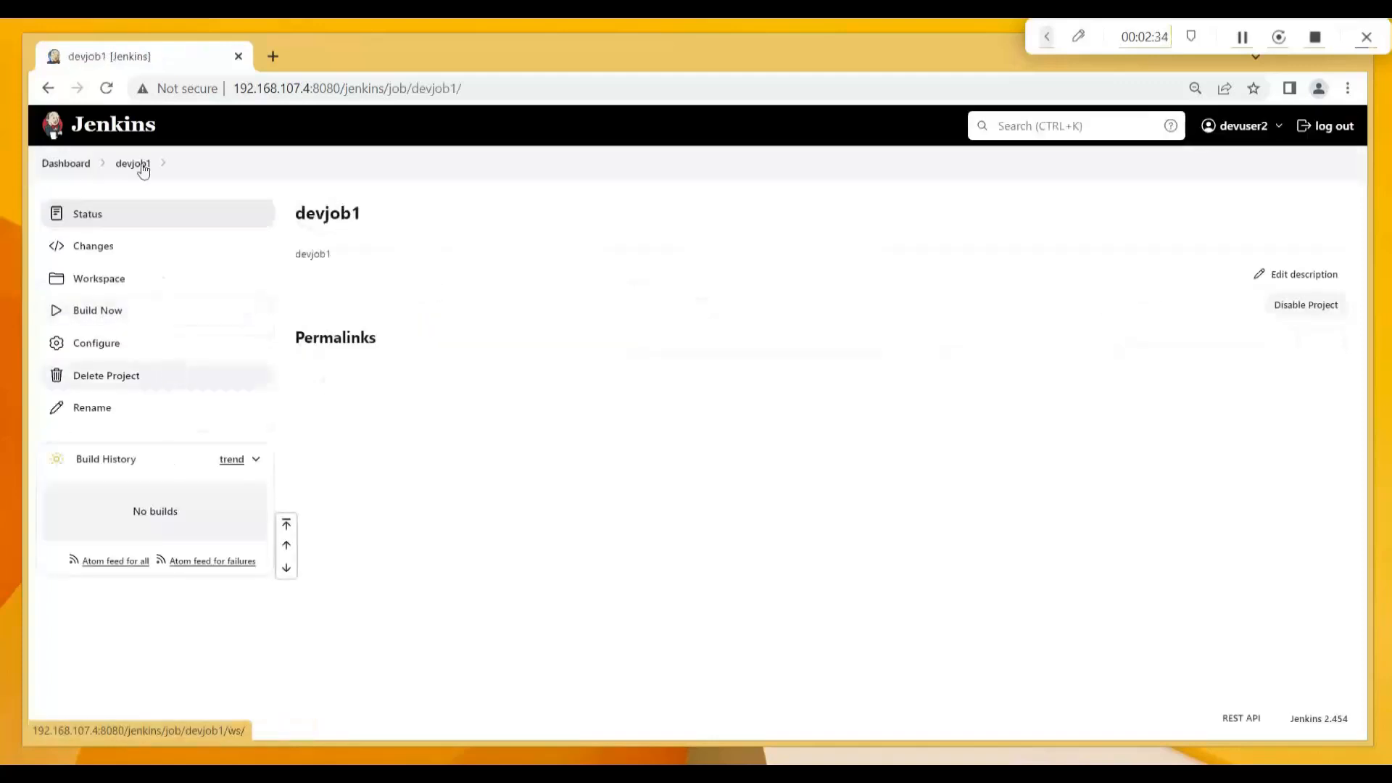
left_click(1326, 127)
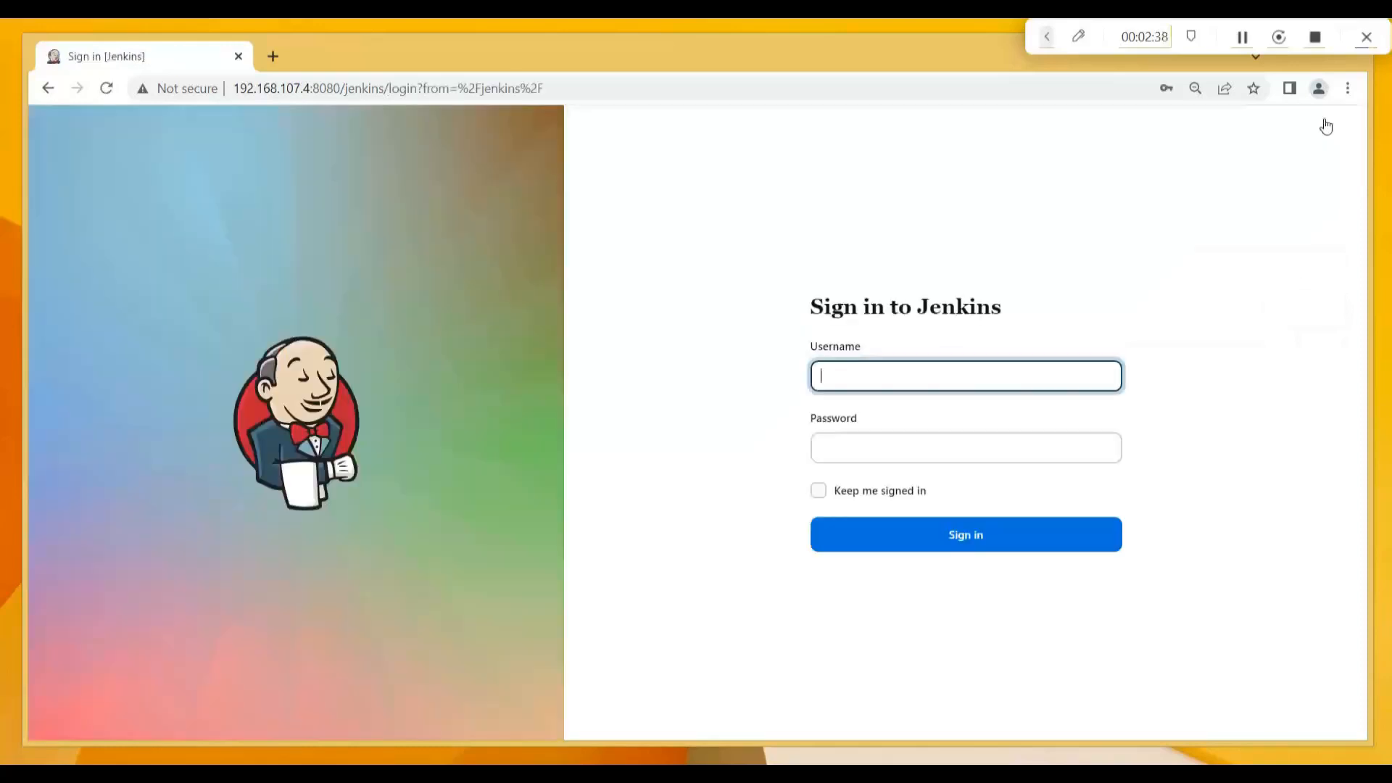
Sign in to Jenkins as devuser3 with its password.
type("de")
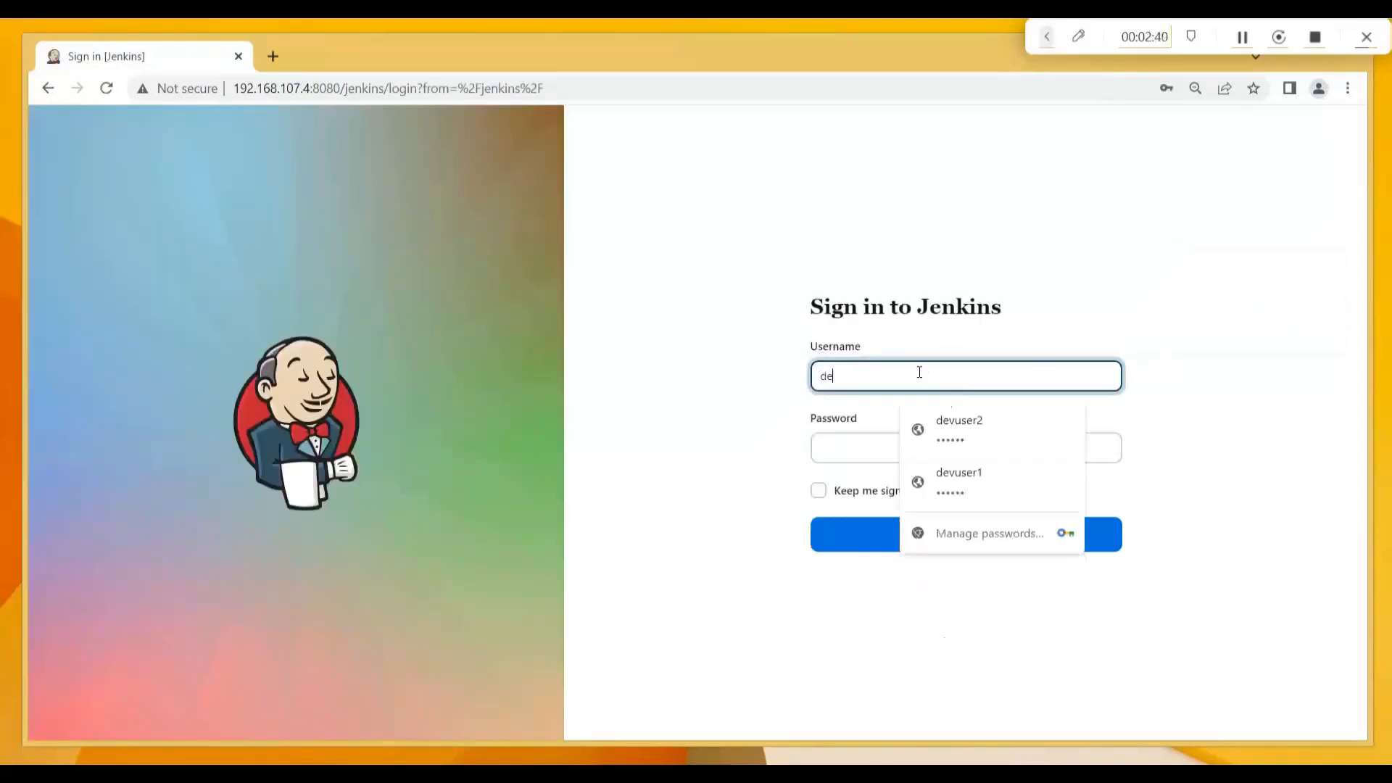
type("vuser3")
key("Tab")
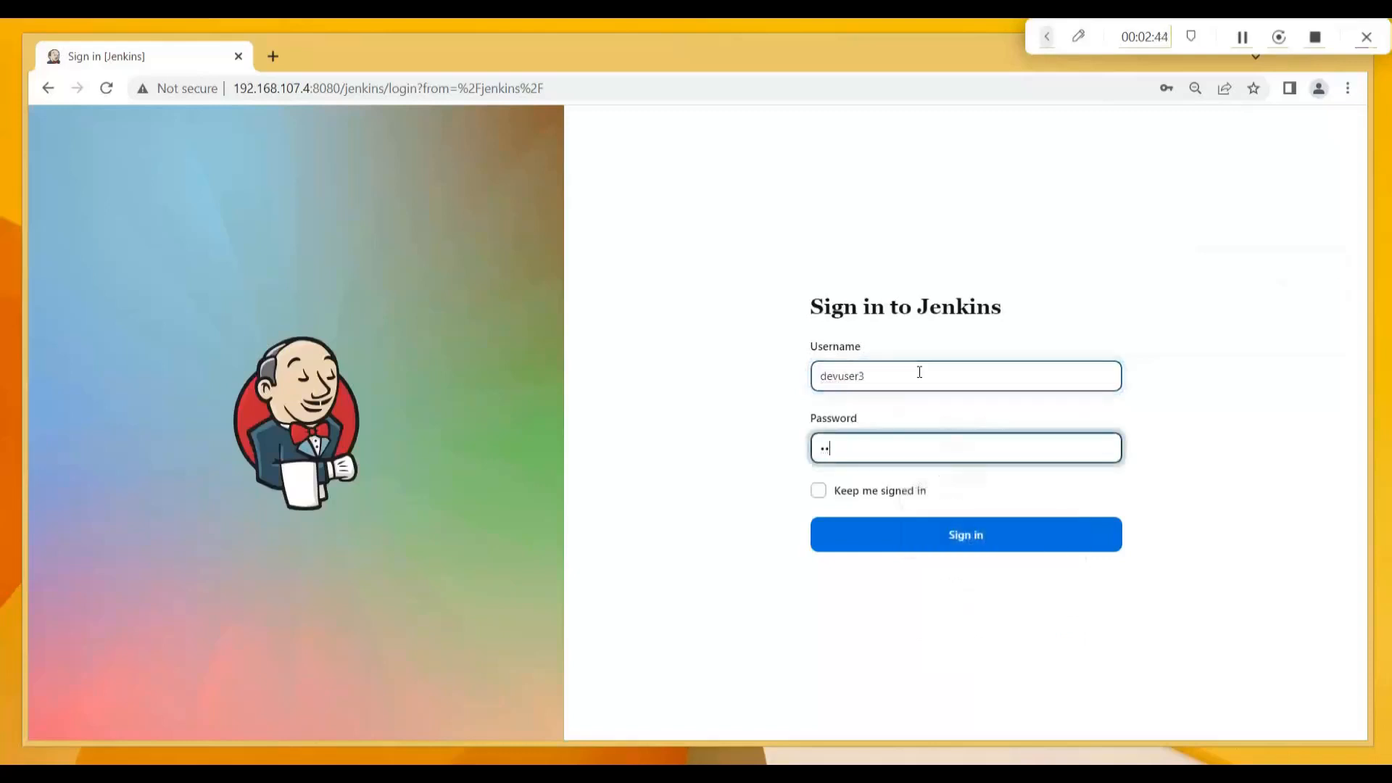
left_click(968, 542)
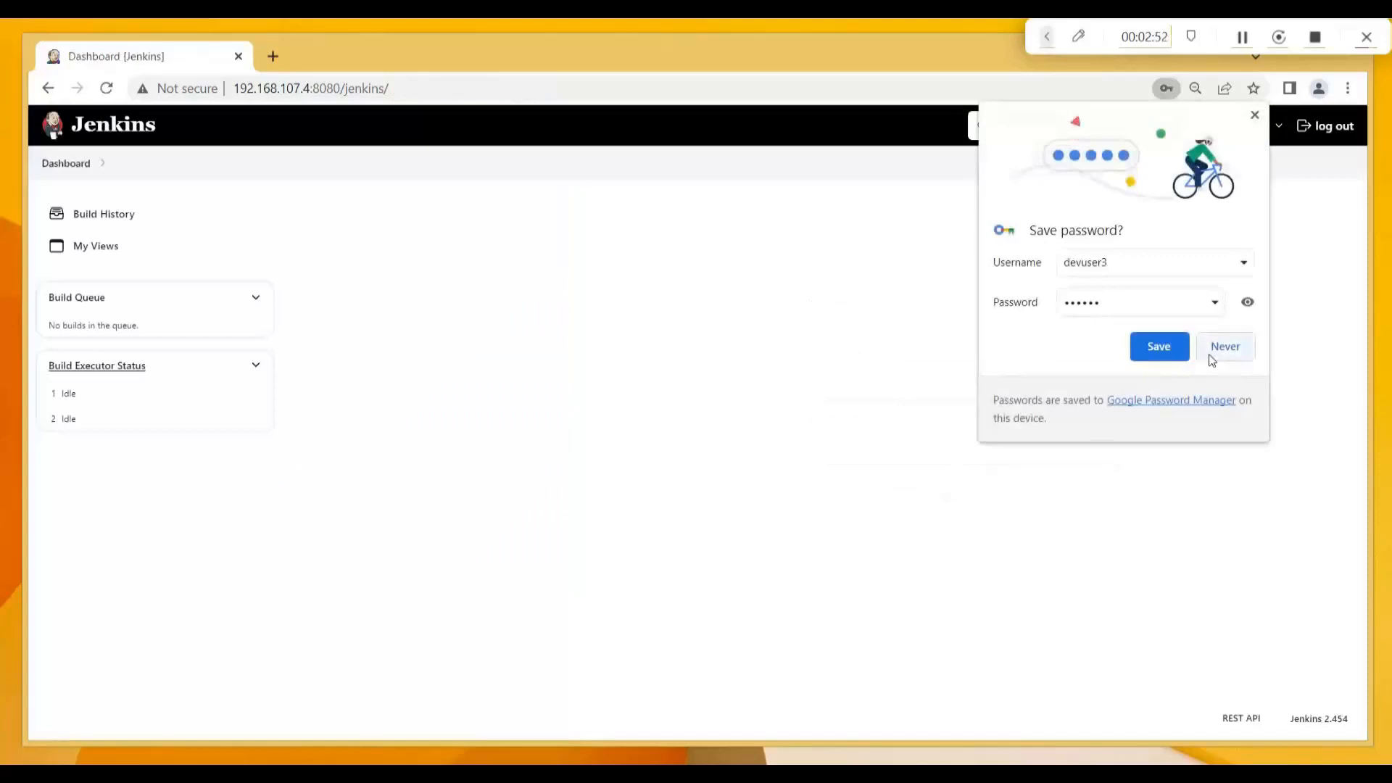
Save devuser3's password in Chrome and sign out from the empty dashboard.
left_click(1144, 344)
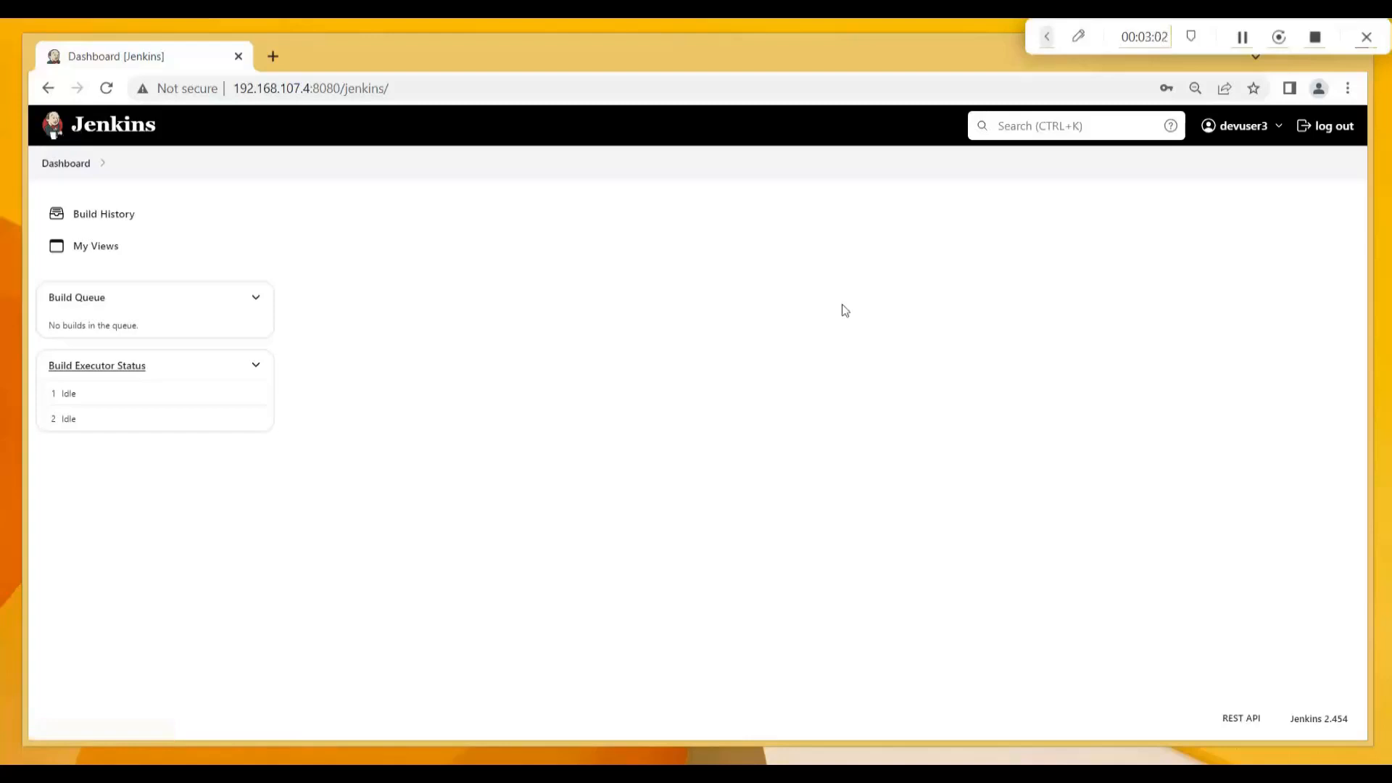
left_click(1337, 130)
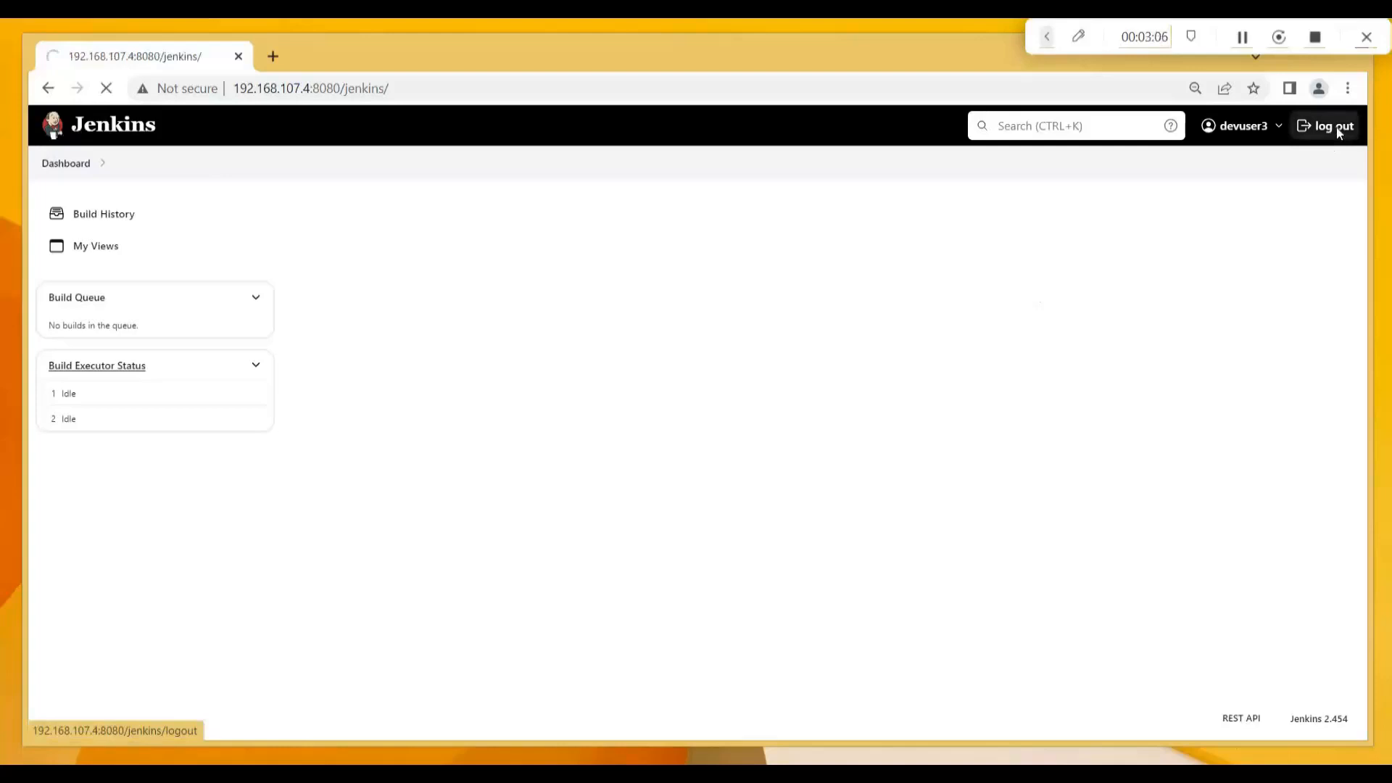